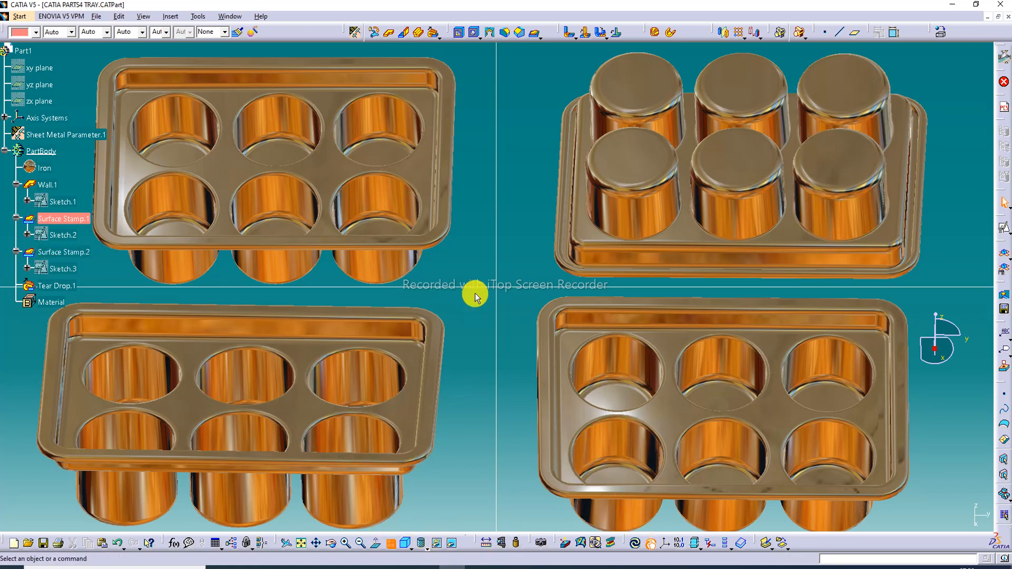
Switch from the four-view layout to a single isometric view and fit the whole tray in it.
click(550, 227)
middle_drag(549, 226, 541, 222)
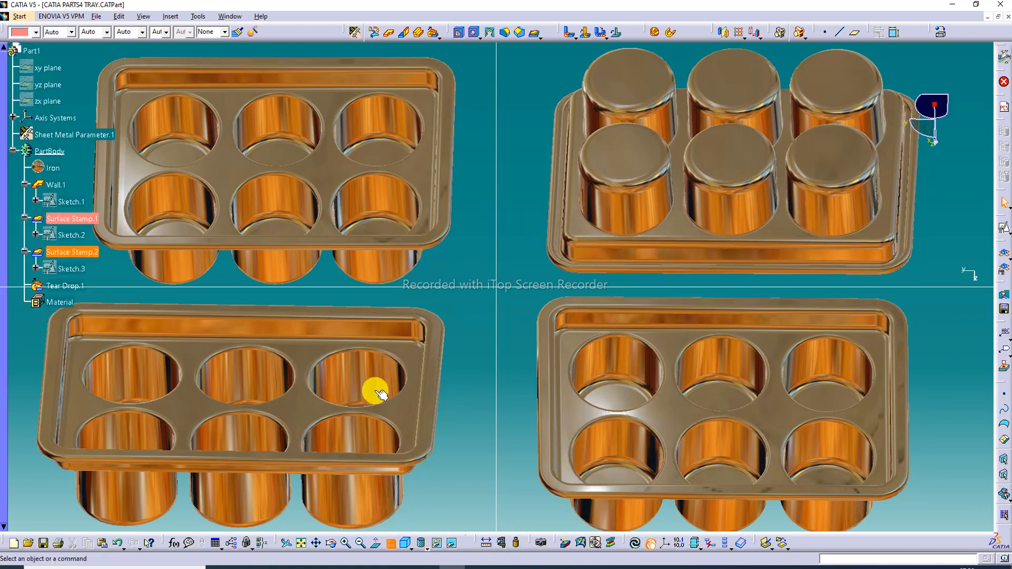
click(390, 543)
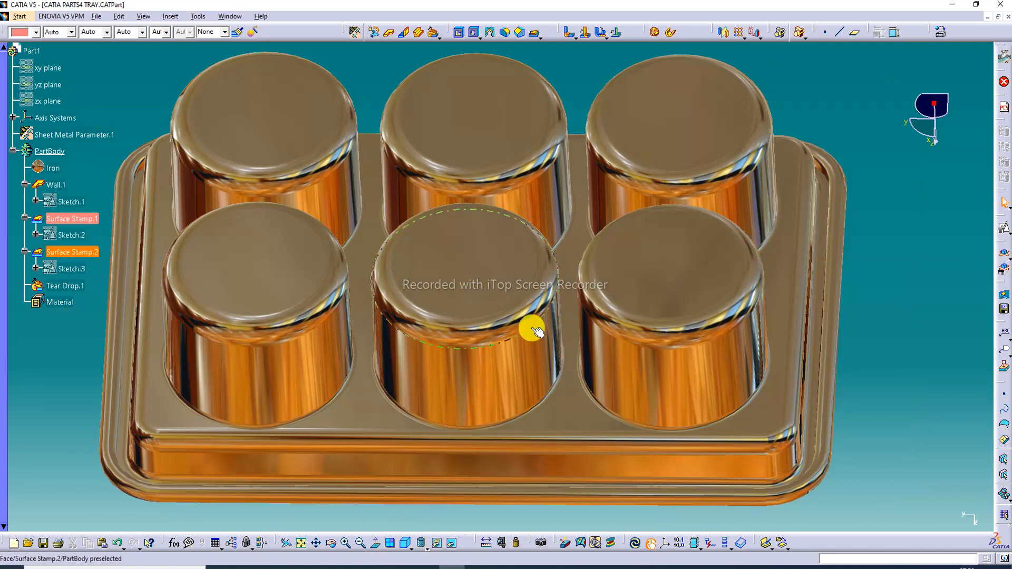
click(407, 546)
middle_drag(496, 445, 493, 403)
middle_drag(656, 189, 580, 319)
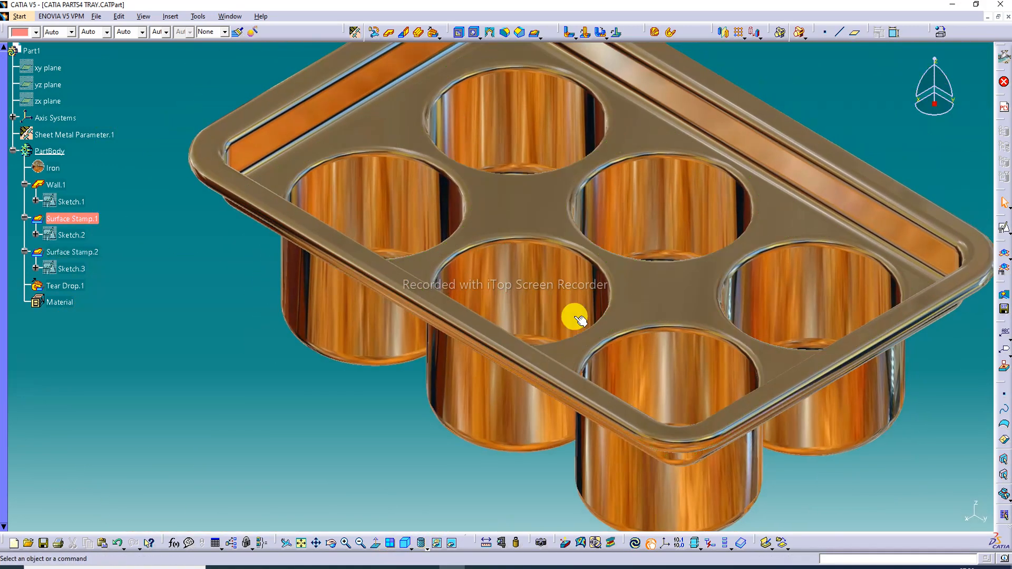
click(301, 543)
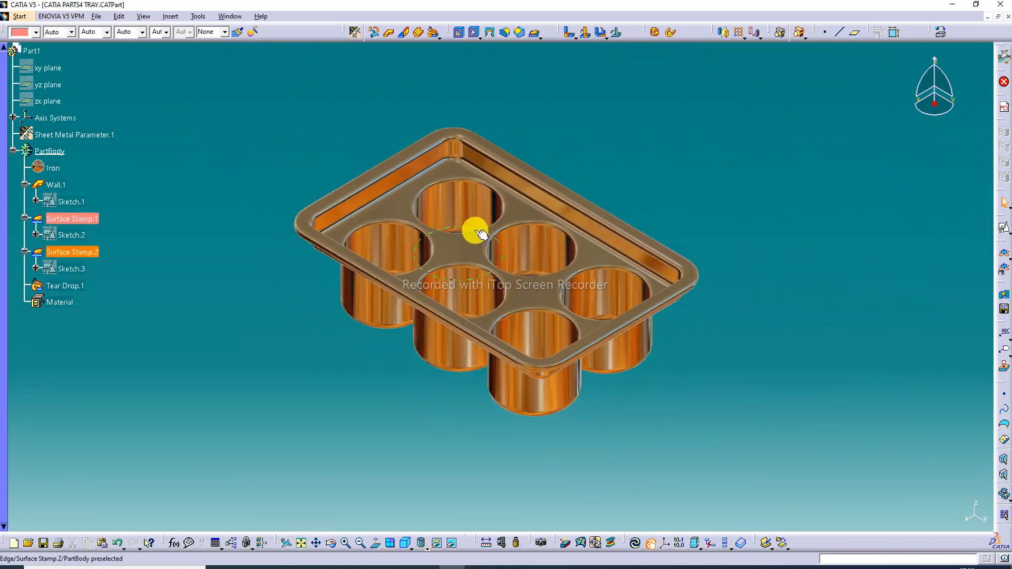
Examine the finished six-cup tray from above, from the side and from its underside.
middle_drag(475, 231, 594, 143)
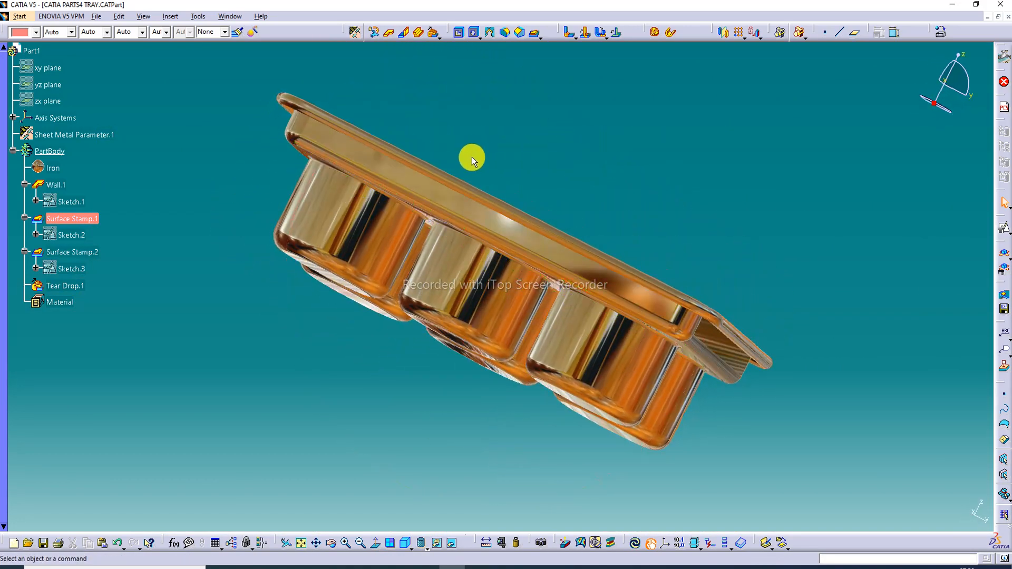
middle_drag(467, 155, 506, 165)
middle_drag(371, 131, 369, 274)
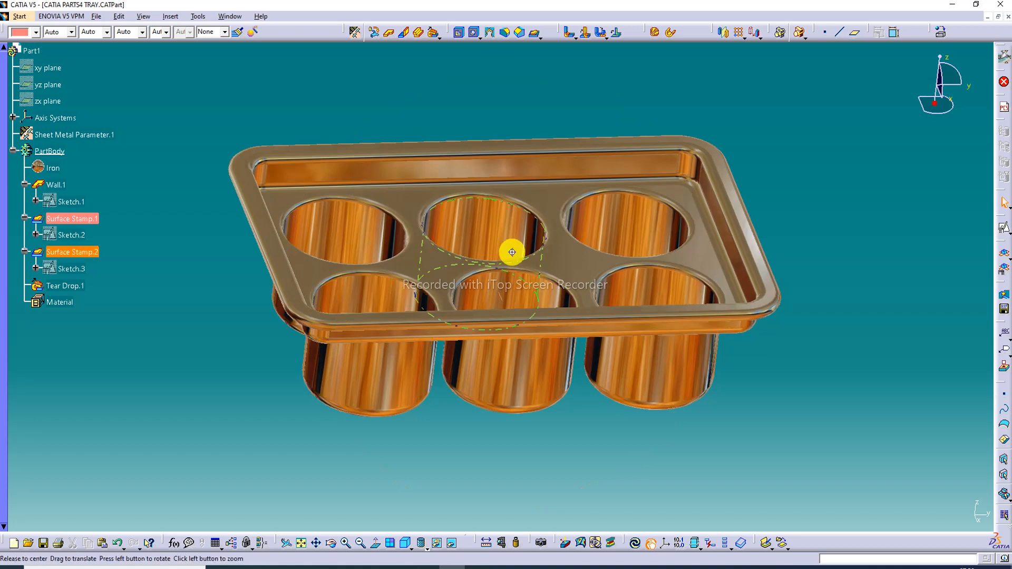
middle_drag(513, 283, 511, 297)
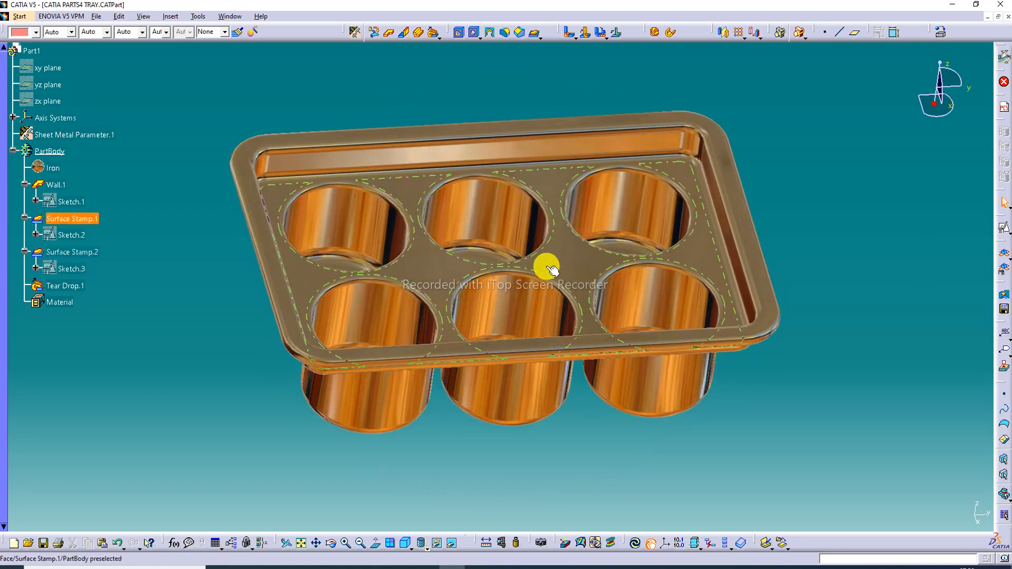
middle_drag(553, 270, 599, 272)
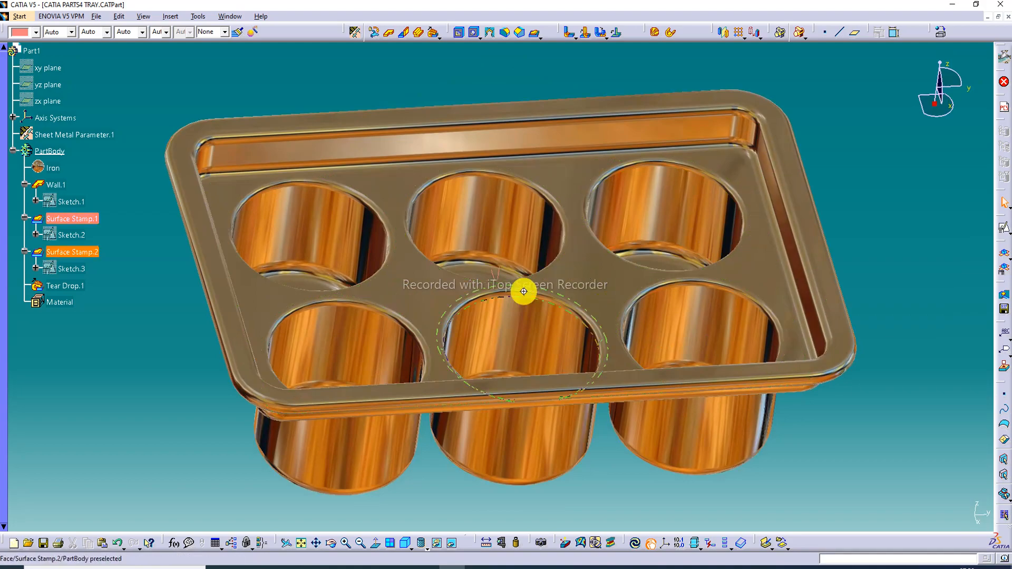
middle_drag(524, 289, 488, 1)
middle_drag(485, 188, 493, 117)
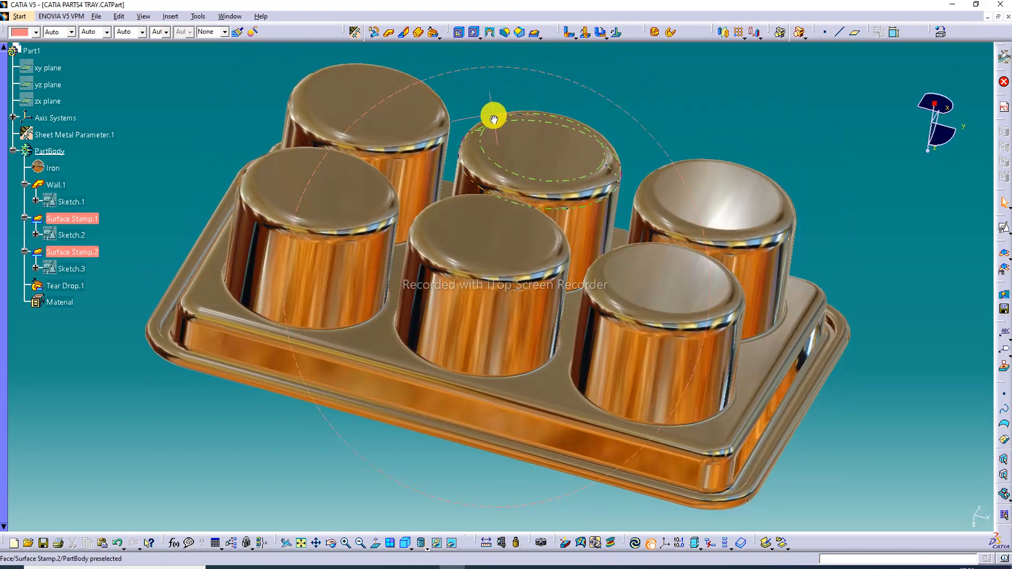
middle_drag(389, 243, 744, 179)
middle_drag(584, 113, 475, 113)
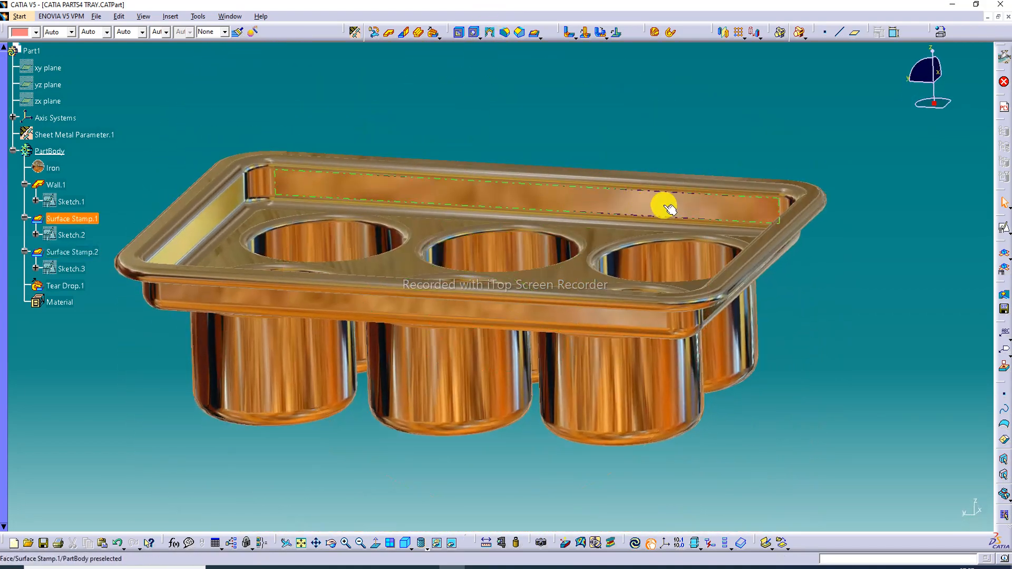
middle_drag(506, 260, 501, 313)
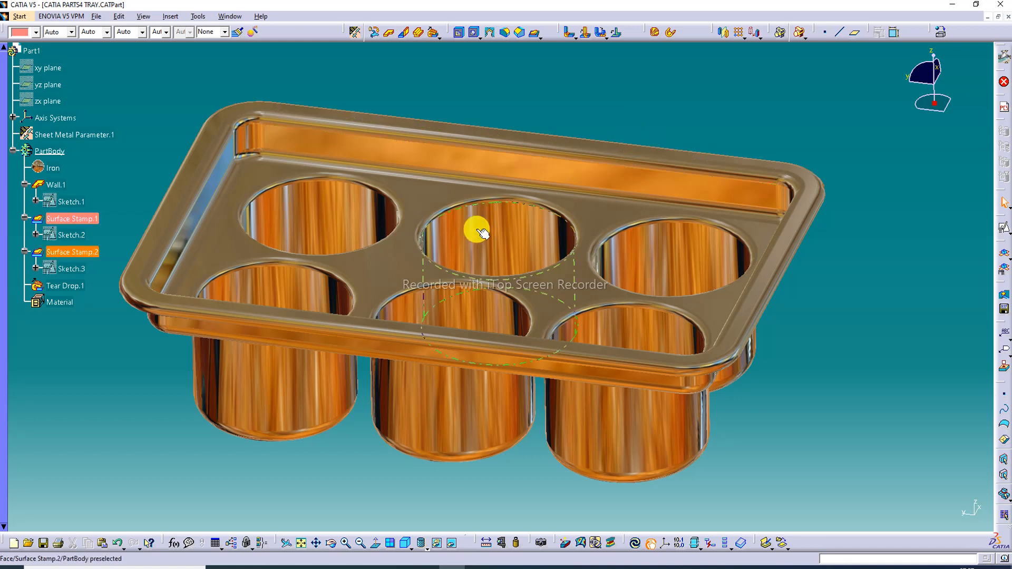
middle_drag(473, 292, 468, 316)
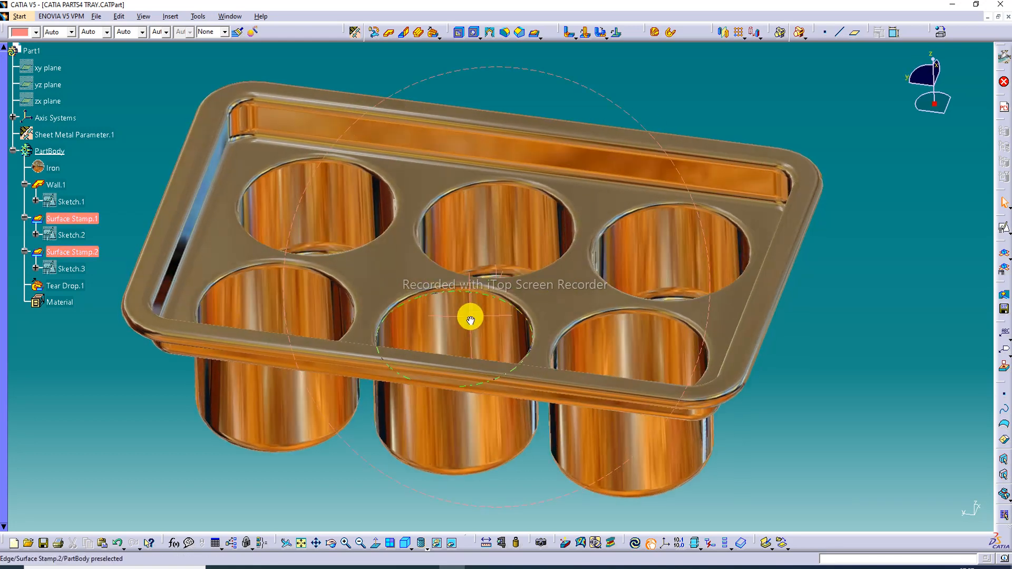
middle_drag(767, 189, 897, 161)
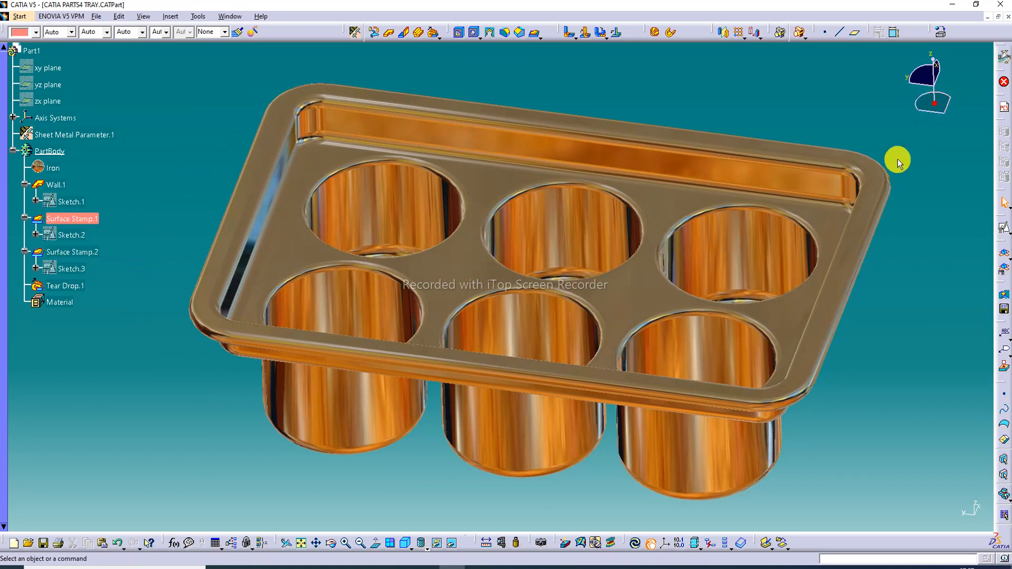
Save and close the finished tray part.
key(ctrl+s)
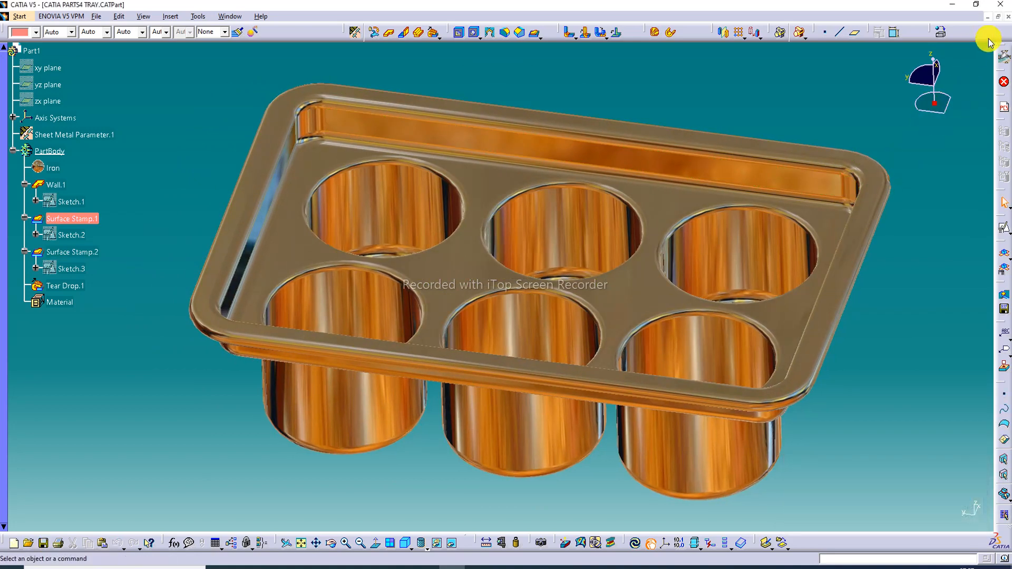
click(1009, 17)
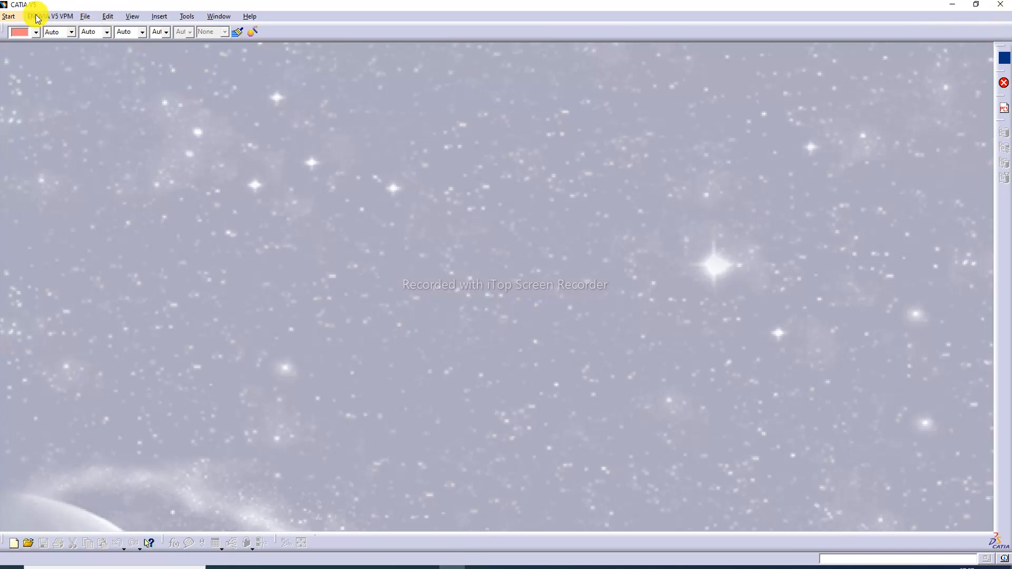
Create a new Generative Sheetmetal Design part named Part1 with hybrid design enabled.
click(12, 19)
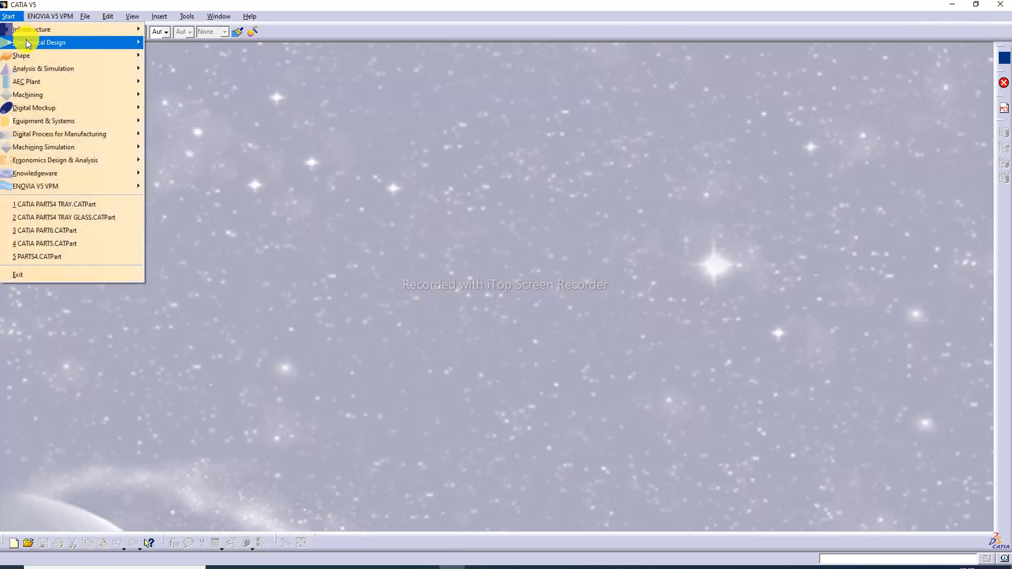
mouse_move(132, 42)
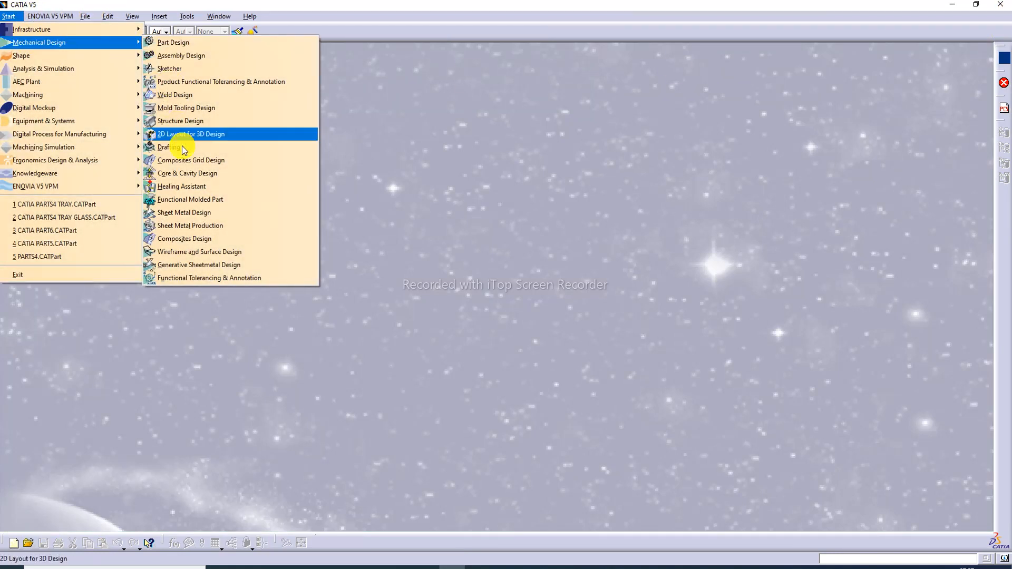
click(207, 265)
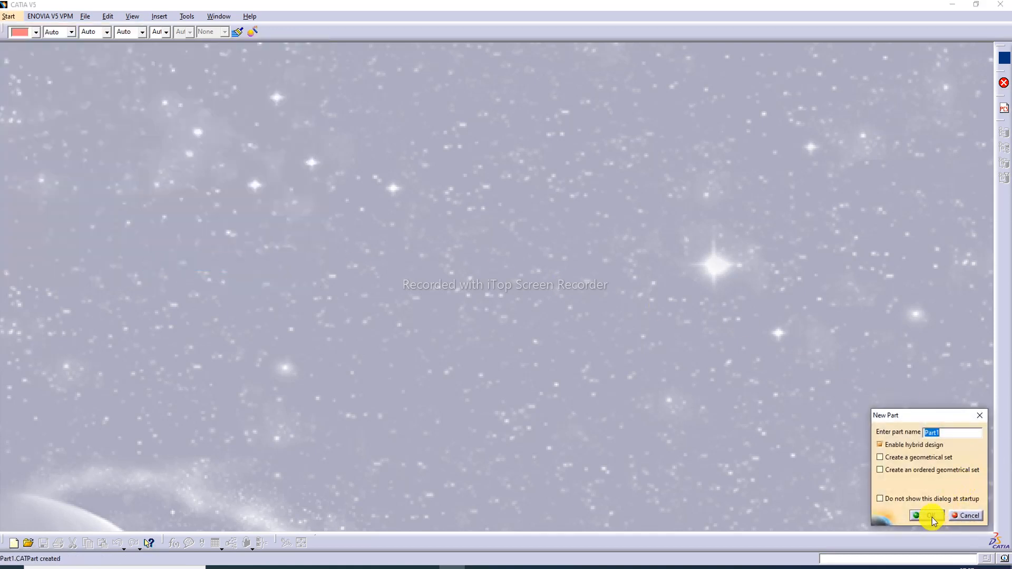
click(929, 516)
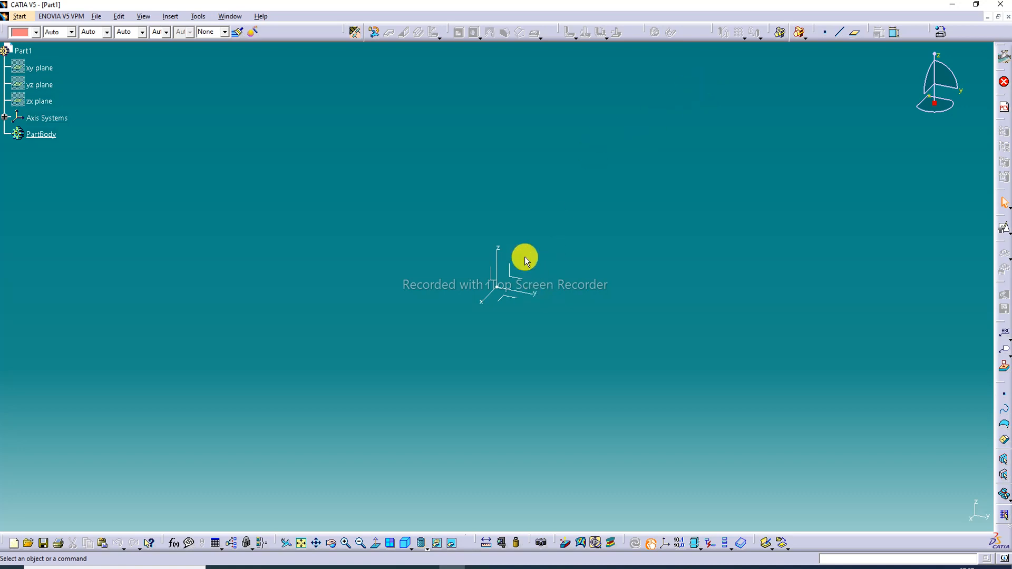
Create a positioned sketch on the XY plane with its axes swapped and the V direction reversed.
click(509, 302)
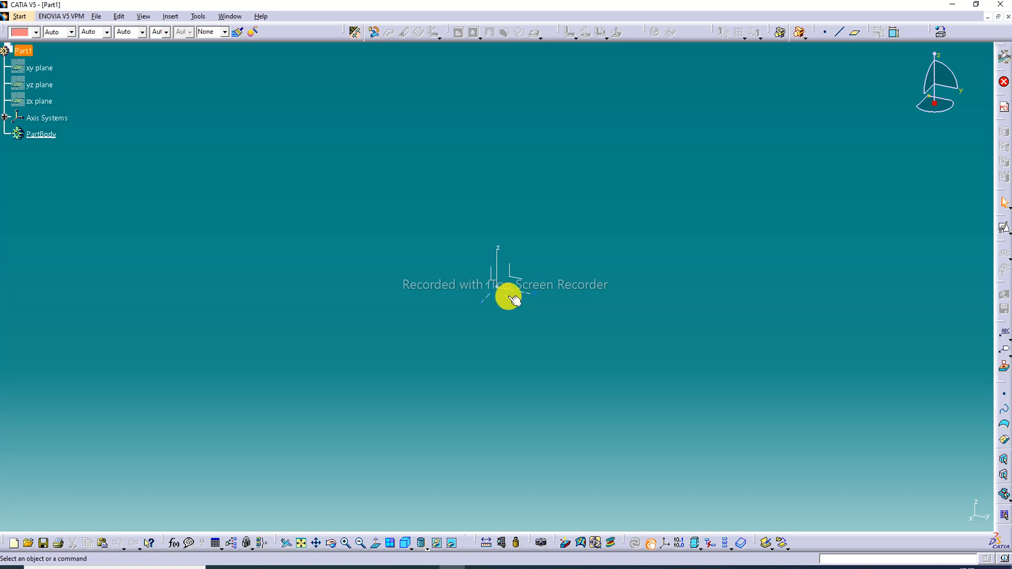
click(1009, 236)
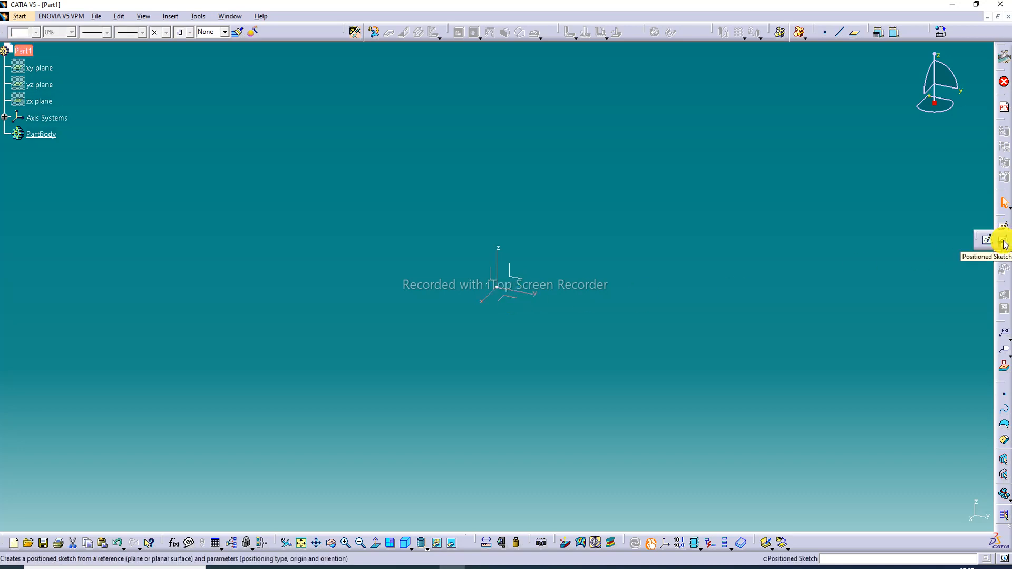
click(1004, 242)
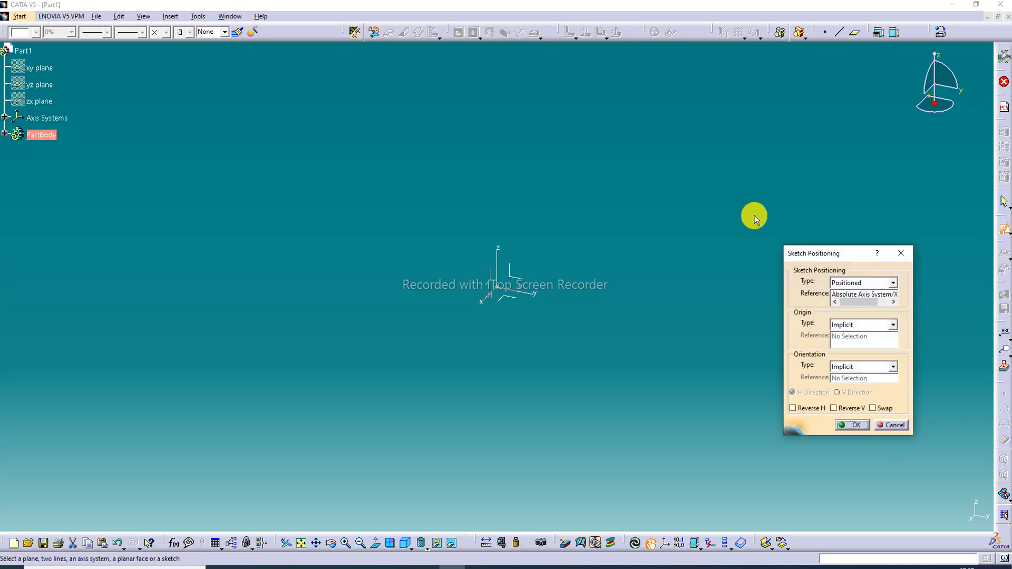
drag(914, 312, 958, 310)
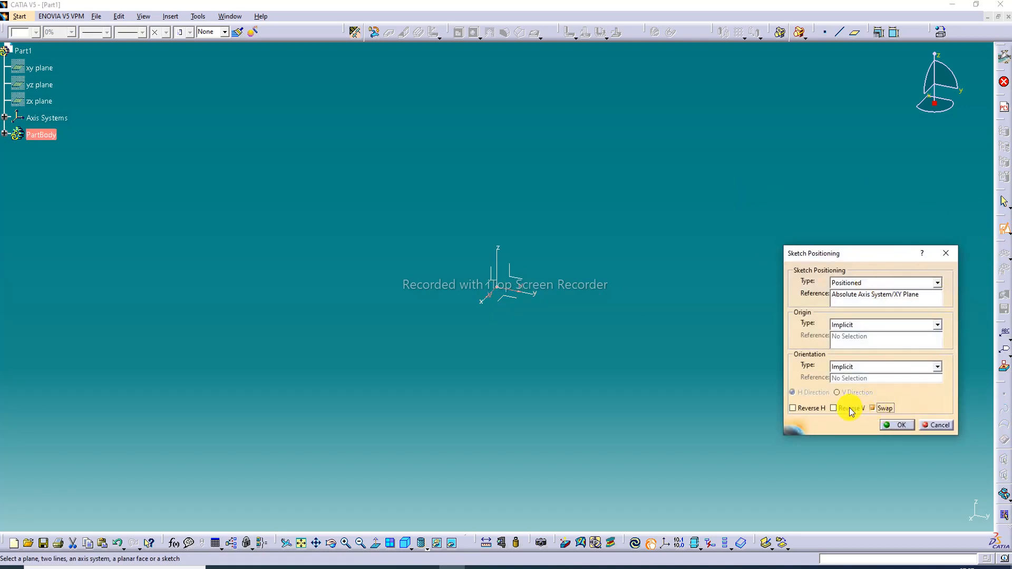
click(898, 425)
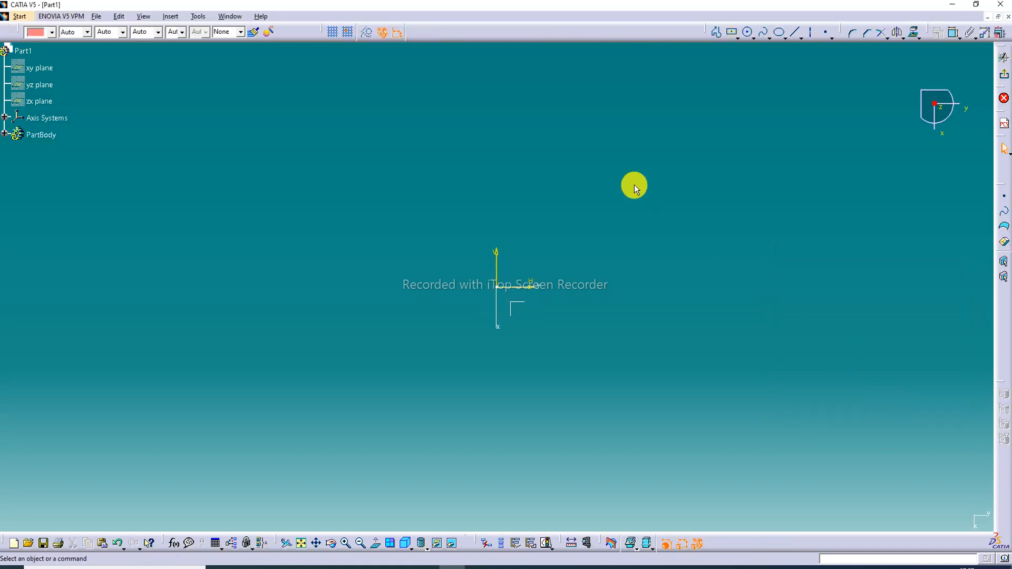
Sketch a centered rectangle around the origin, wider along the horizontal axis than it is high.
click(735, 34)
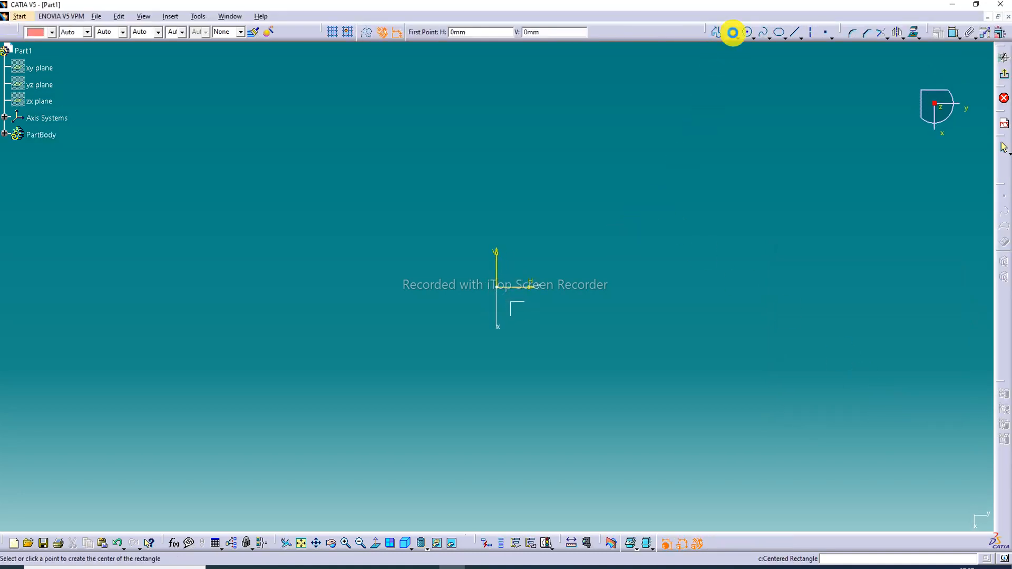
click(496, 287)
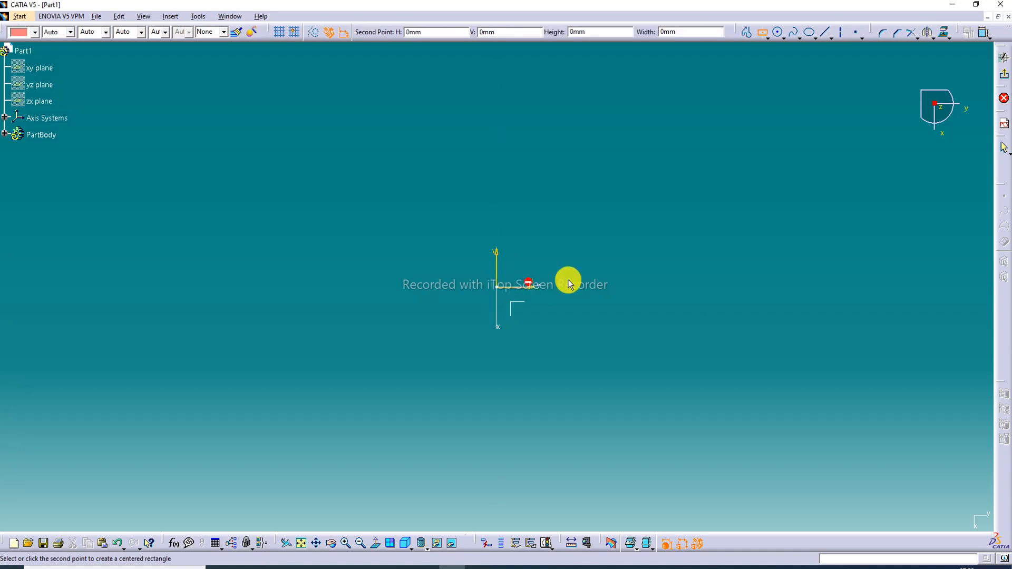
click(739, 132)
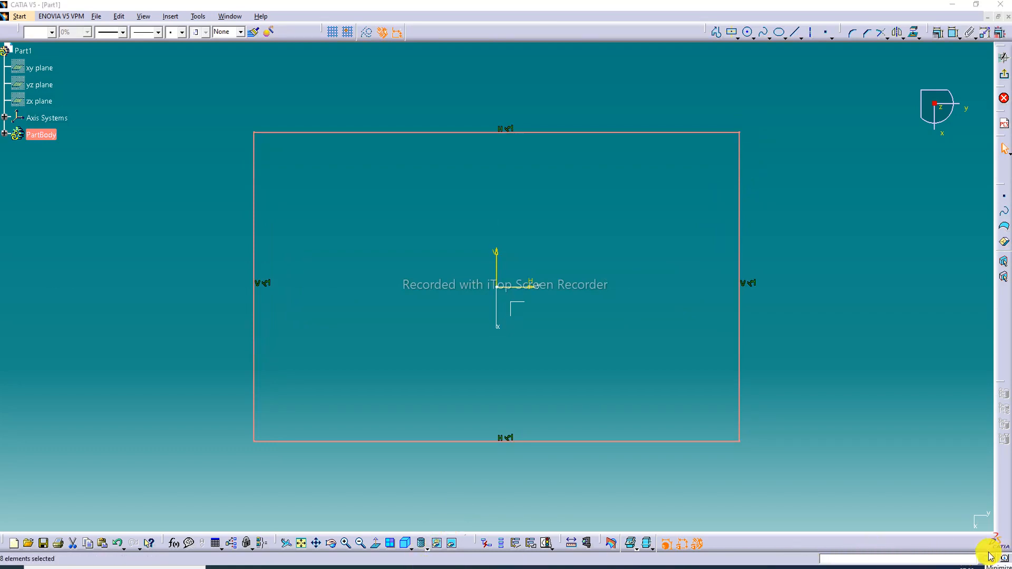
click(789, 200)
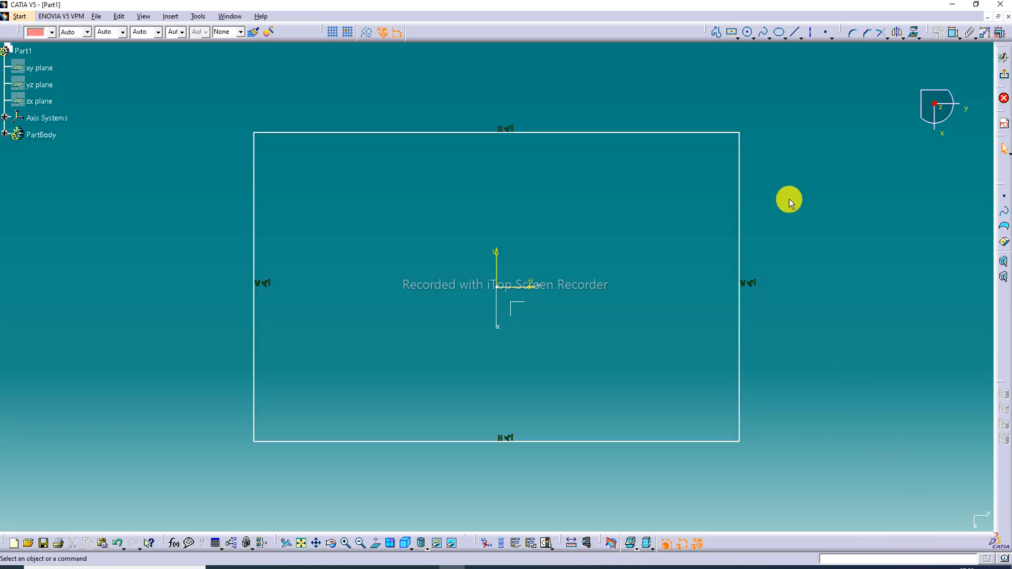
Round all four corners of the rectangle with a 25 mm radius.
click(850, 36)
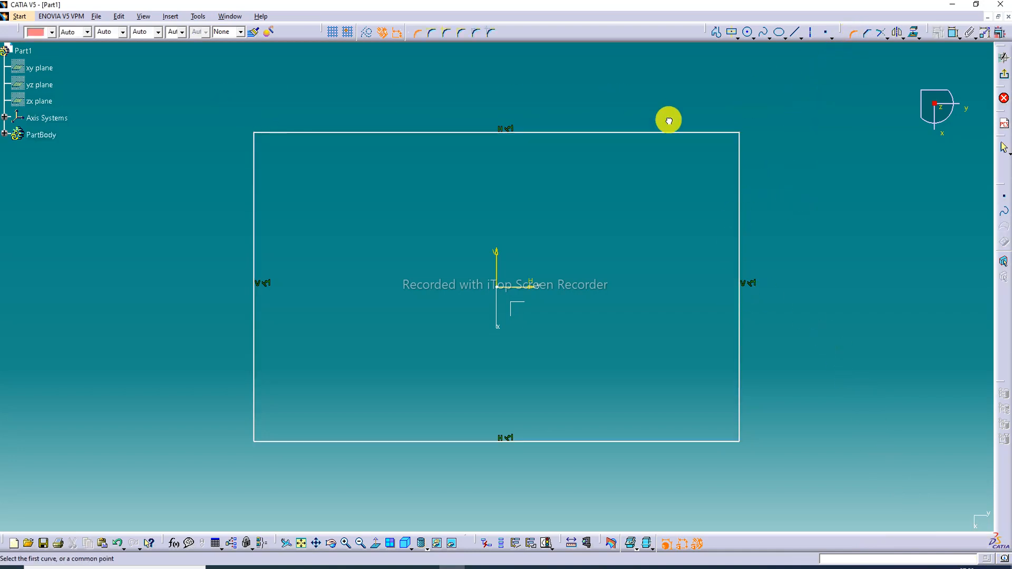
drag(229, 97, 794, 447)
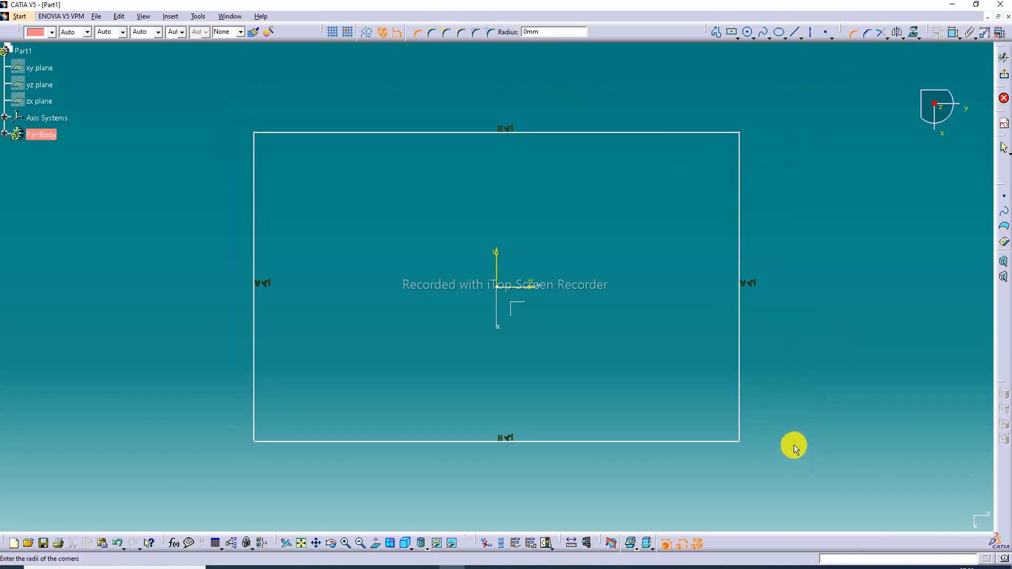
drag(549, 33, 508, 39)
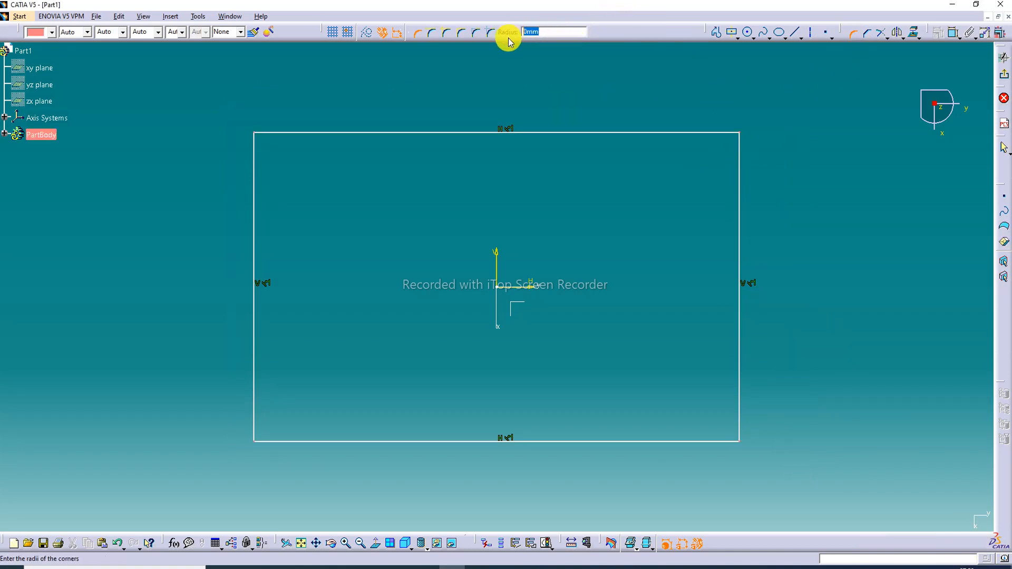
text(25)
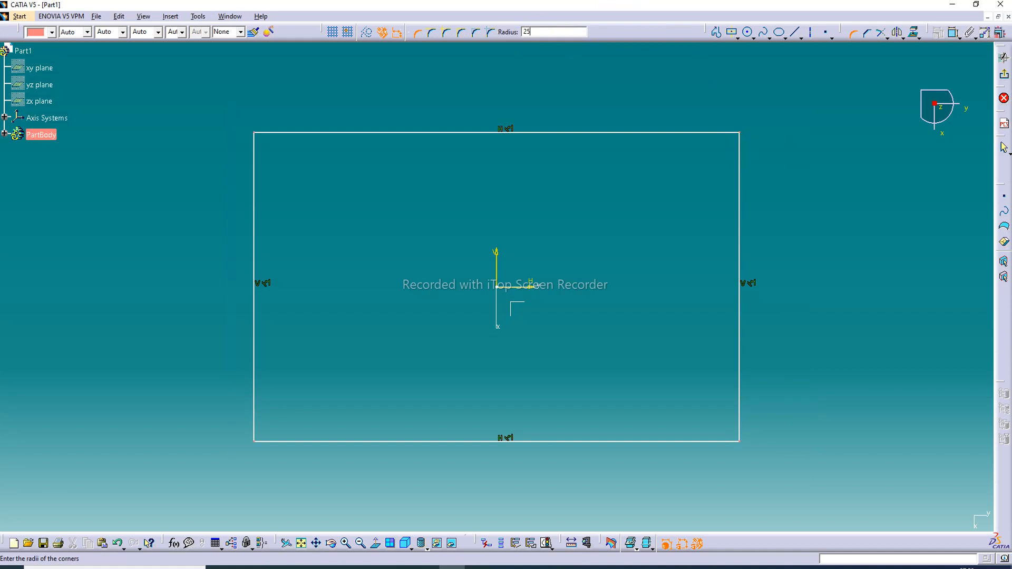
key(Return)
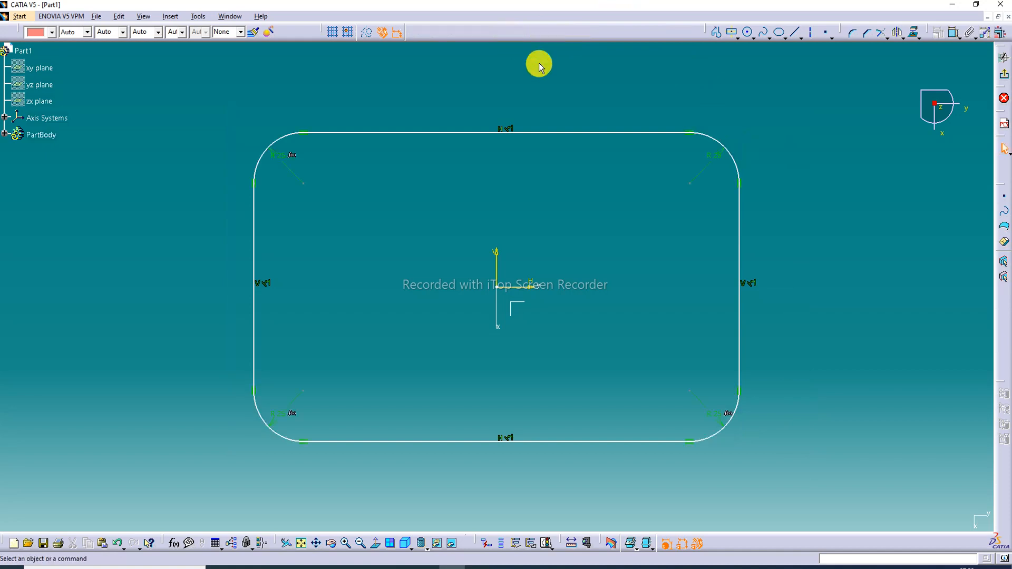
Dimension the rounded rectangle's overall width and height between its opposite straight sides.
click(934, 38)
click(254, 224)
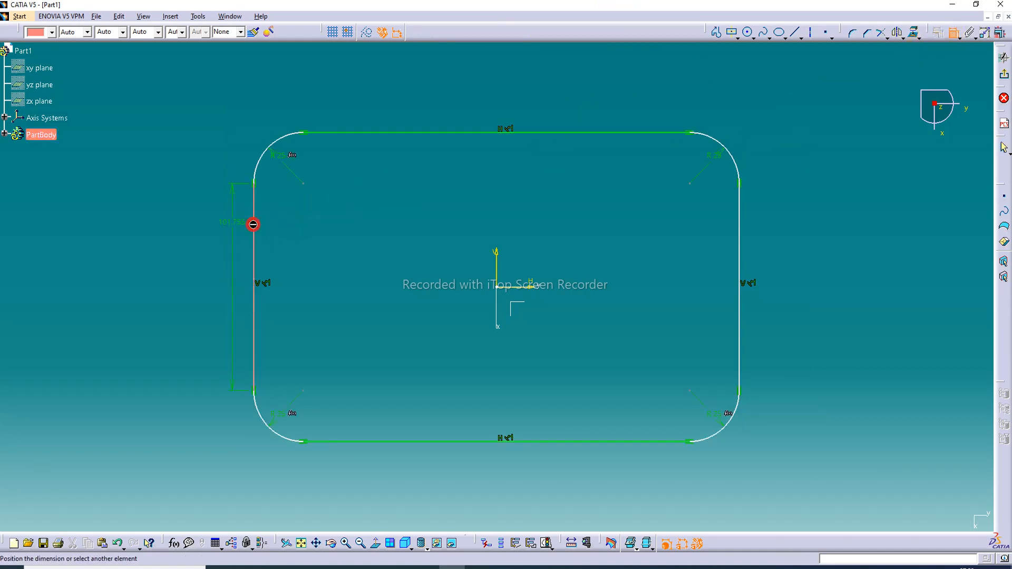
click(739, 233)
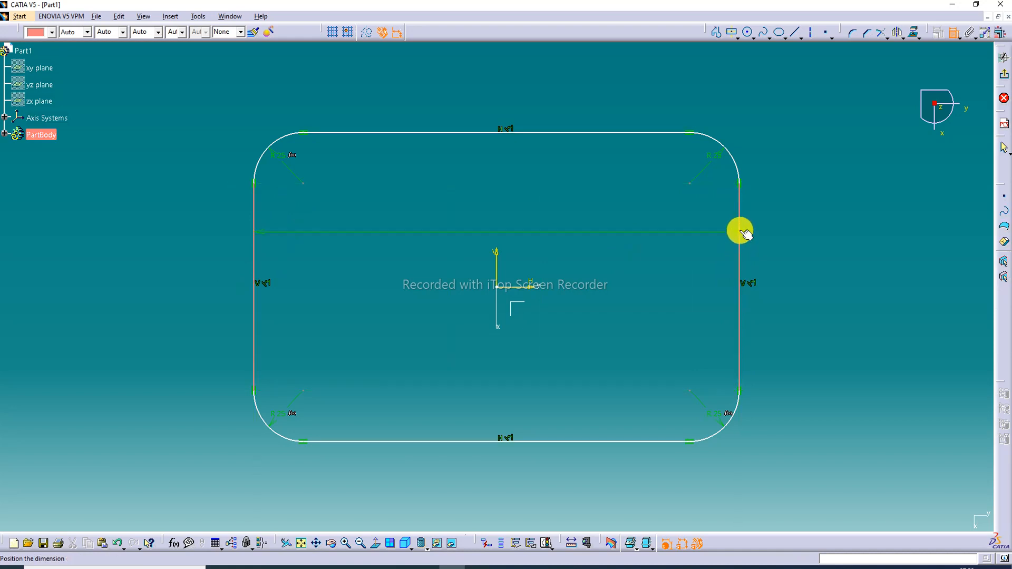
click(579, 97)
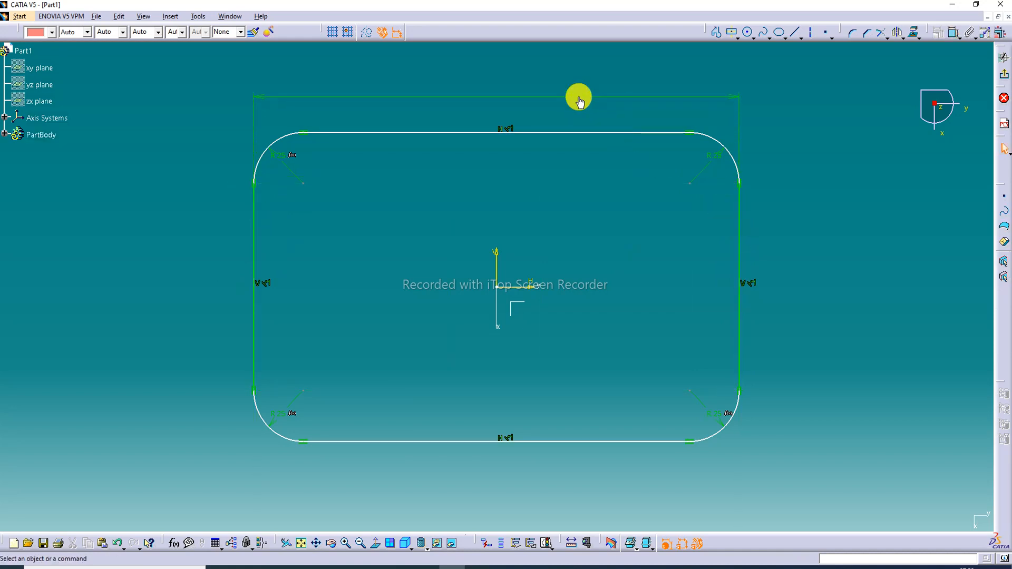
click(952, 34)
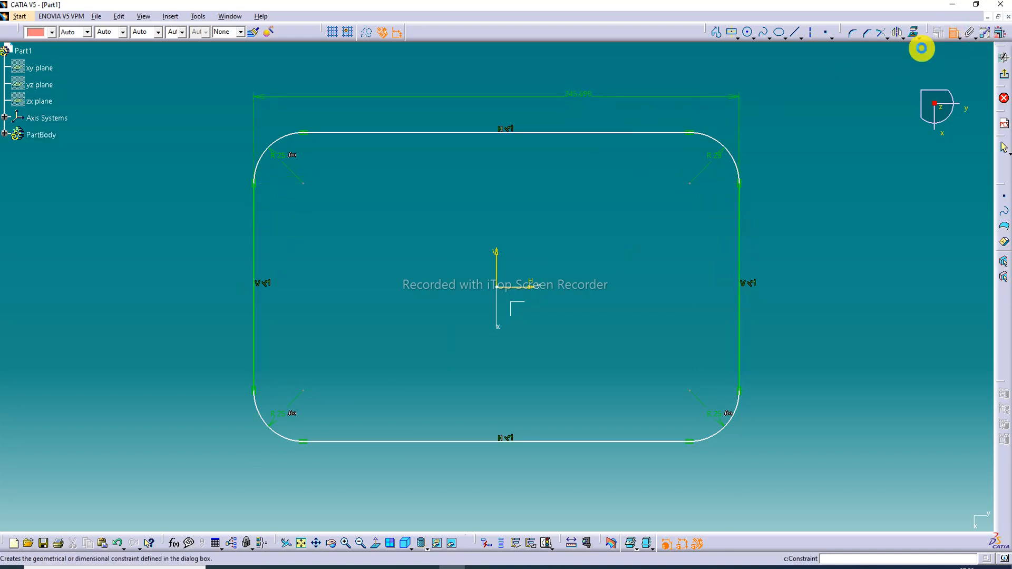
click(613, 132)
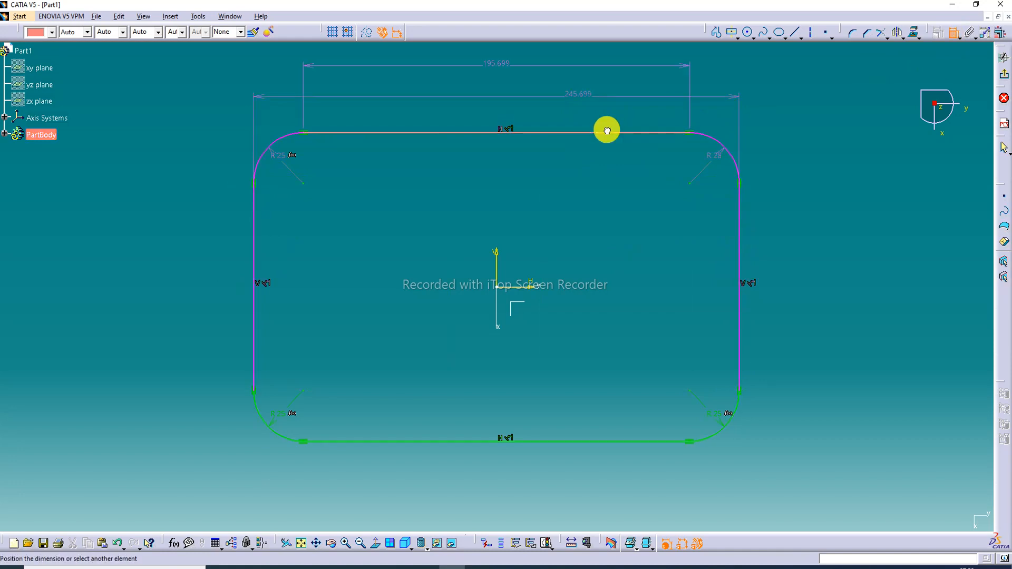
click(621, 443)
click(807, 289)
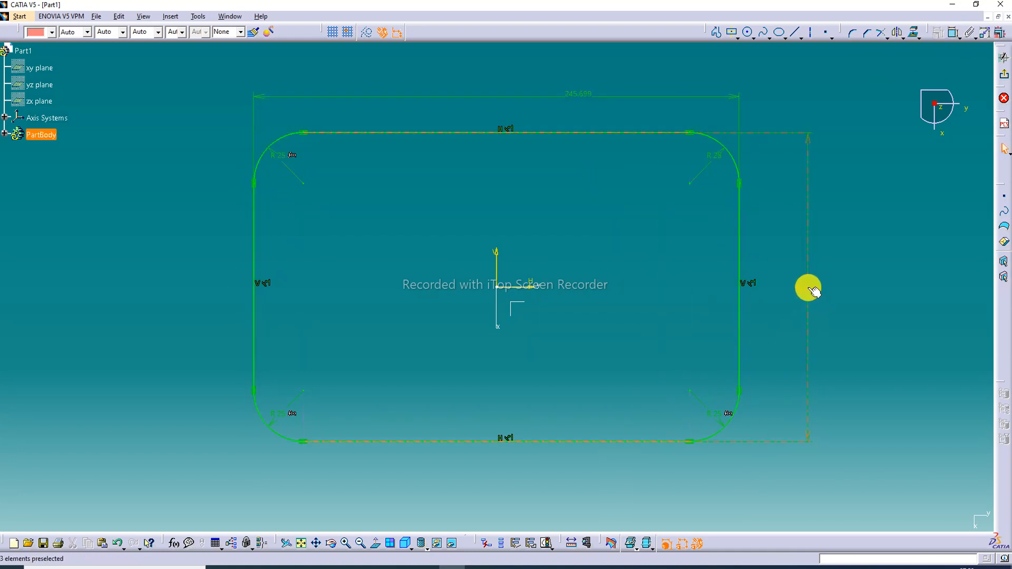
Set the rounded rectangle's overall width to 340 mm.
double_click(578, 94)
text(3)
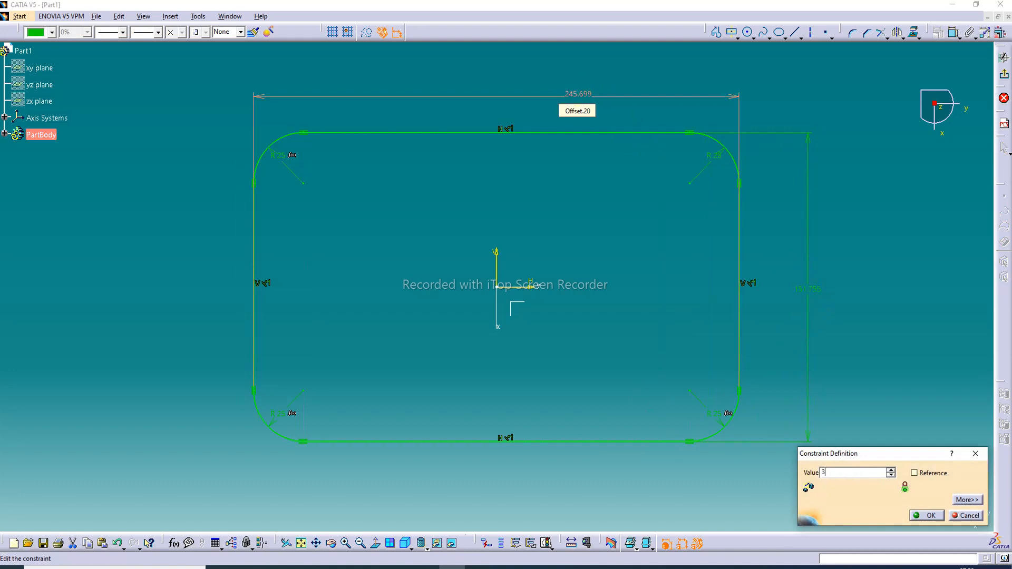
text(40)
key(Return)
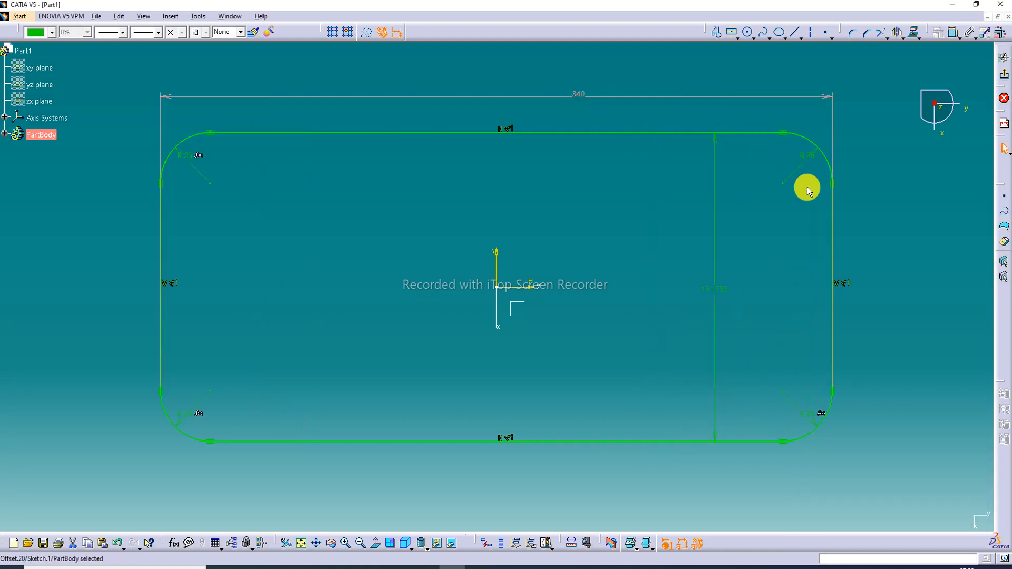
Move the height dimension outside the profile and set the rounded rectangle's height to 210 mm.
drag(715, 150, 865, 291)
double_click(865, 290)
text(2)
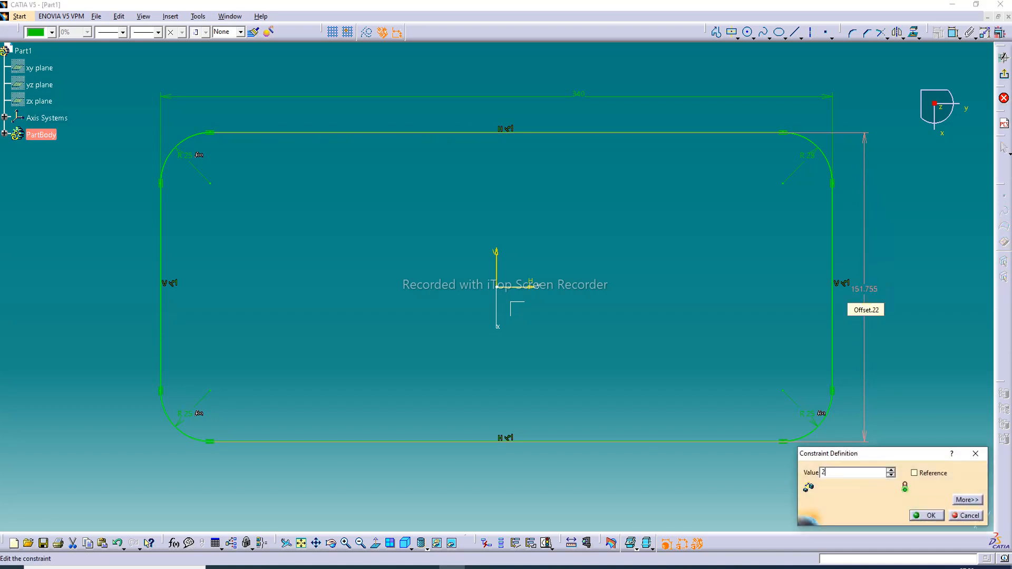
text(10)
key(Return)
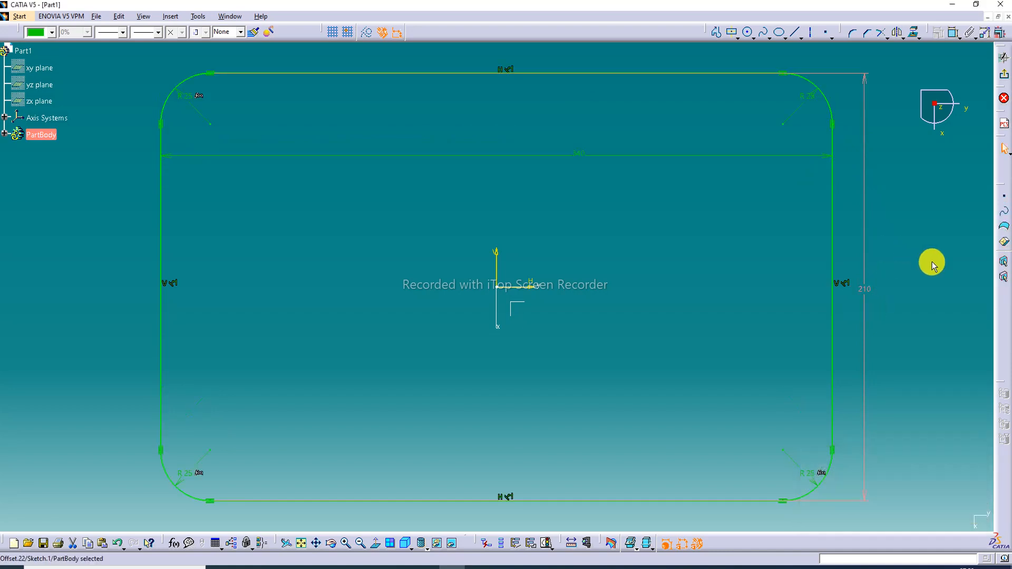
Reposition the overall width dimension above the profile and exit the sketch.
middle_drag(716, 204, 748, 204)
drag(782, 181, 740, 92)
click(875, 150)
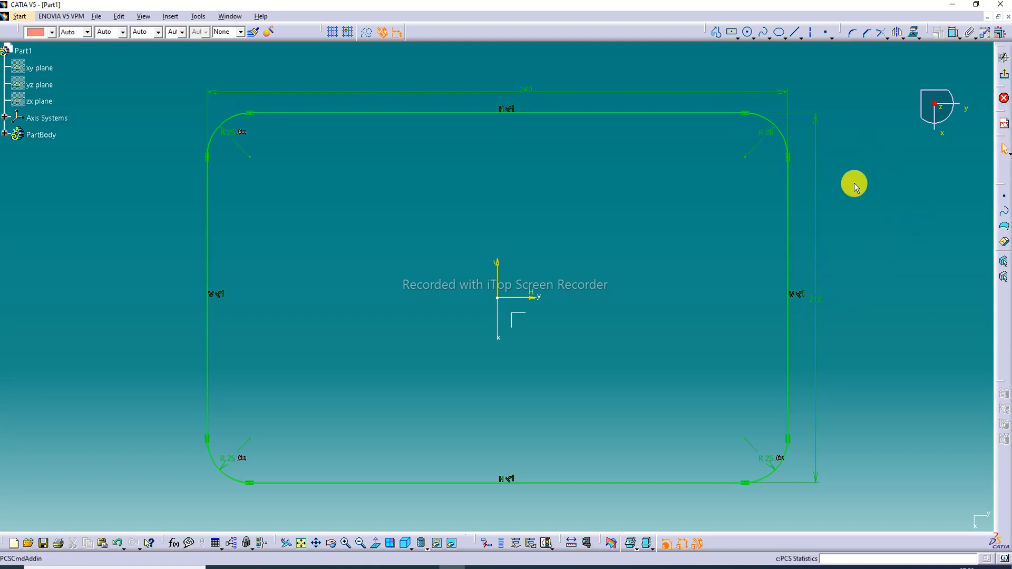
mouse_move(614, 217)
middle_down()
mouse_move(610, 202)
mouse_move(619, 225)
middle_up()
click(610, 218)
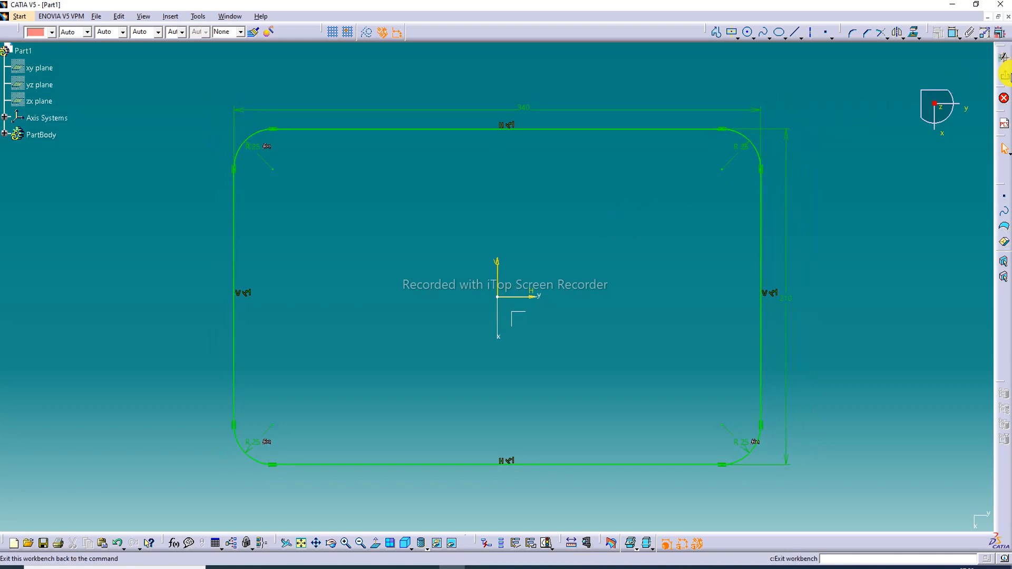
click(1004, 77)
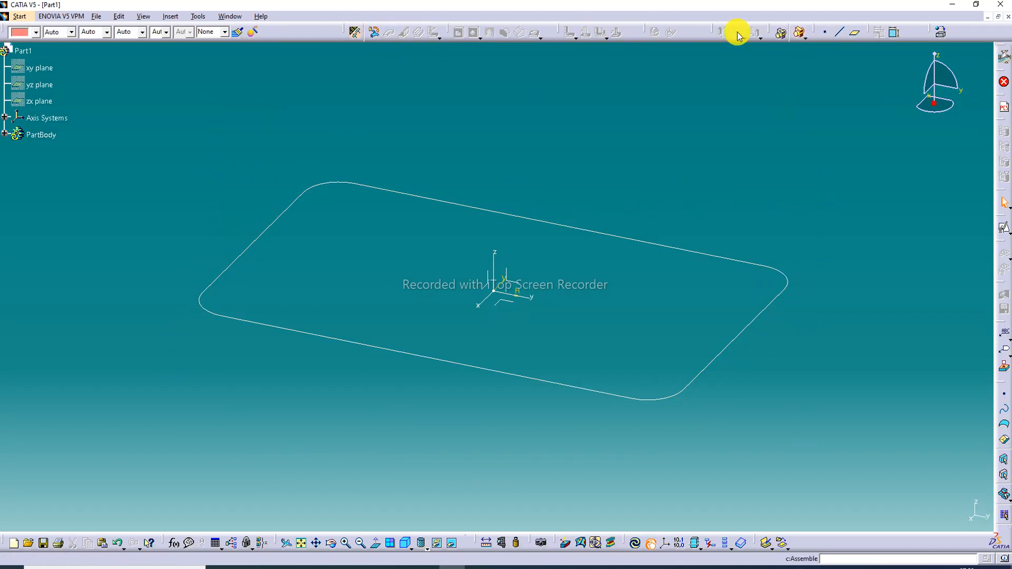
Apply sheet metal parameters of 2 mm thickness and 4 mm bend radius, and create a wall from the rounded rectangle with inverted material side.
click(356, 33)
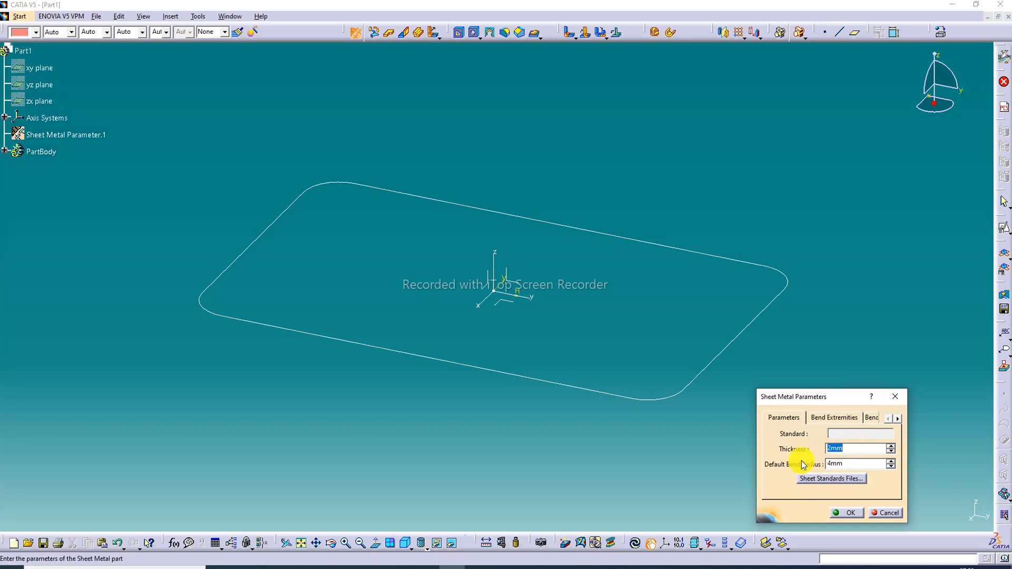
click(846, 513)
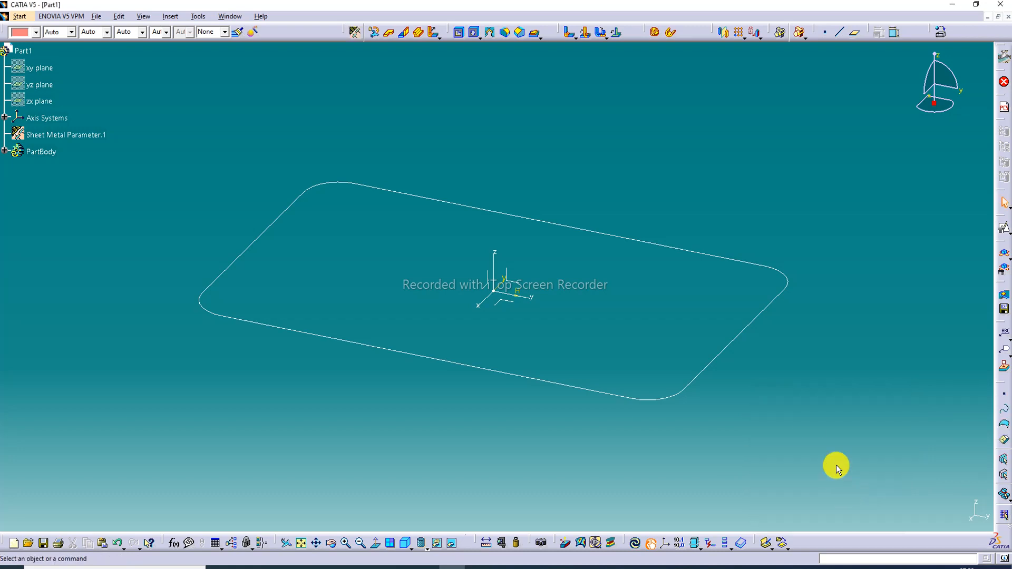
click(389, 34)
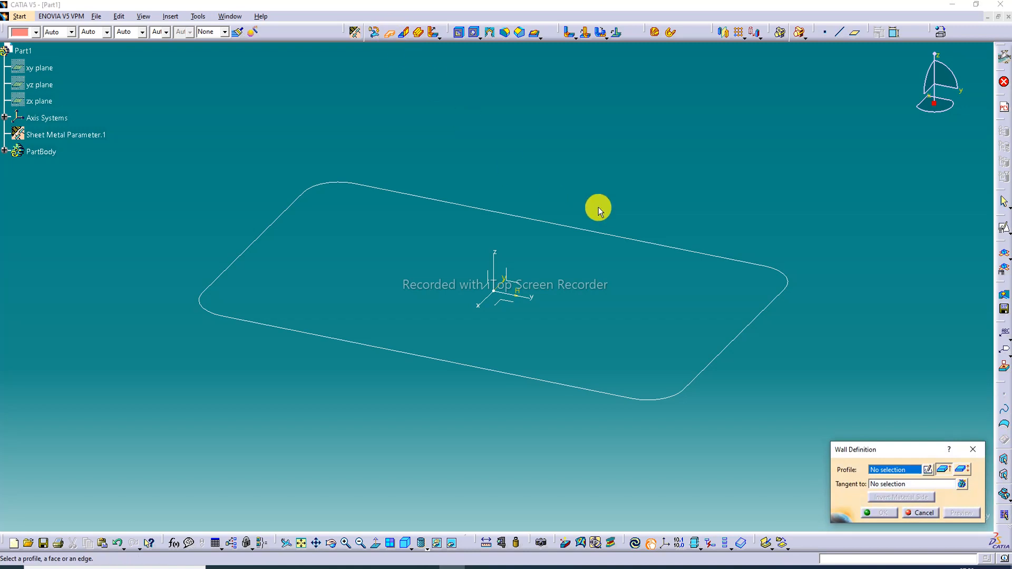
click(607, 234)
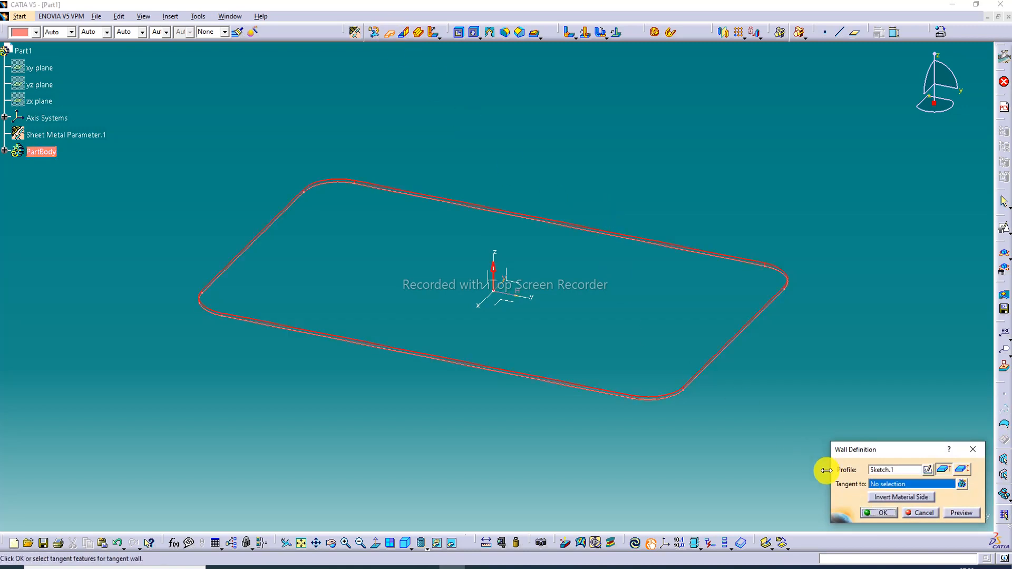
click(898, 498)
click(888, 514)
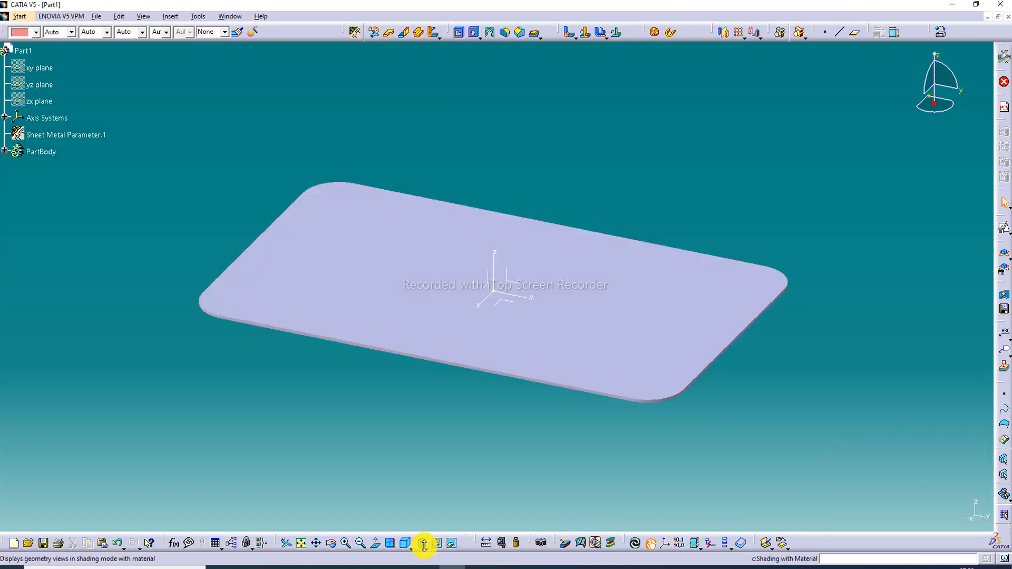
Hide the absolute axis system and display the wall shaded with its edges.
click(421, 568)
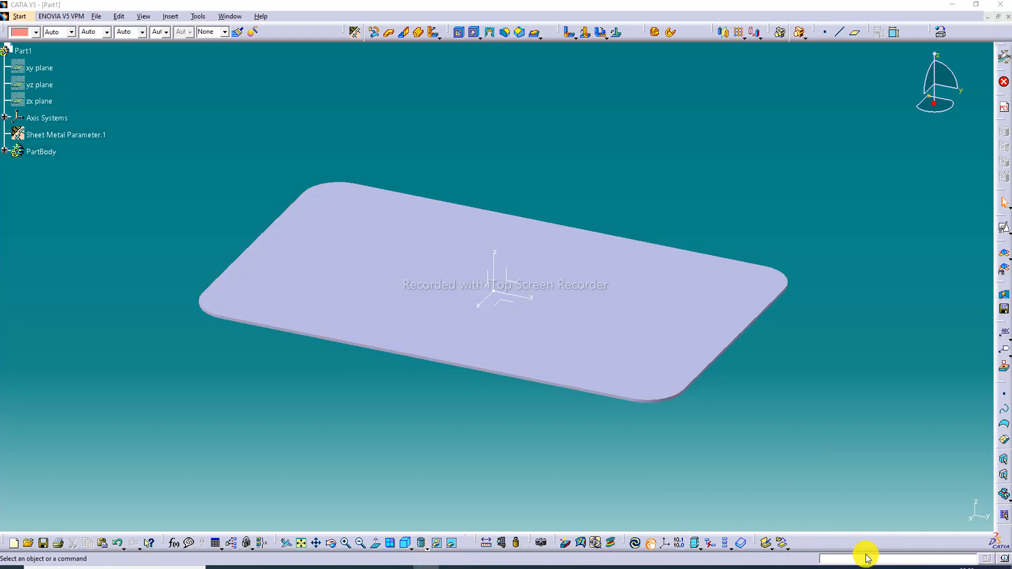
click(986, 551)
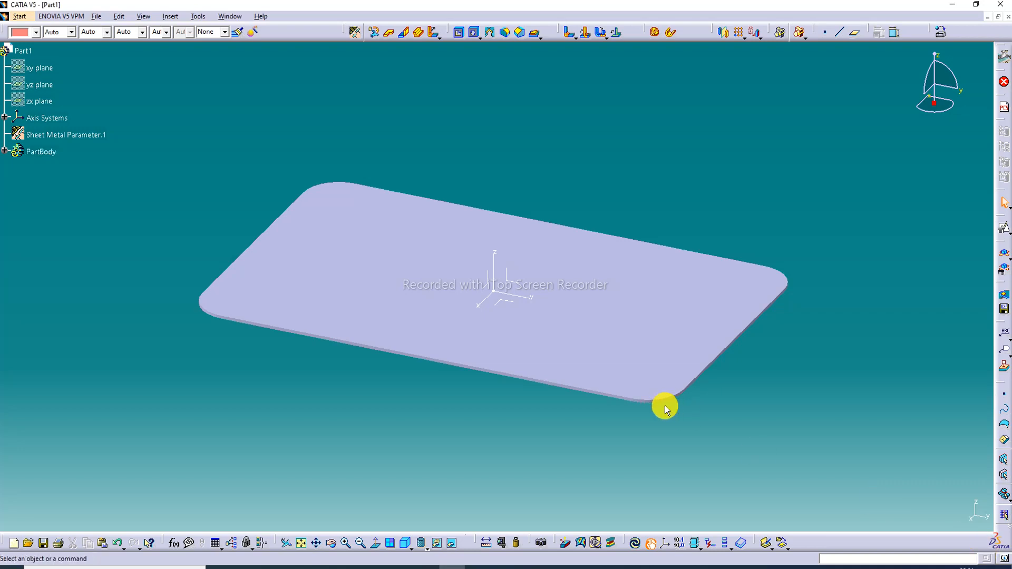
click(506, 295)
right_click(510, 296)
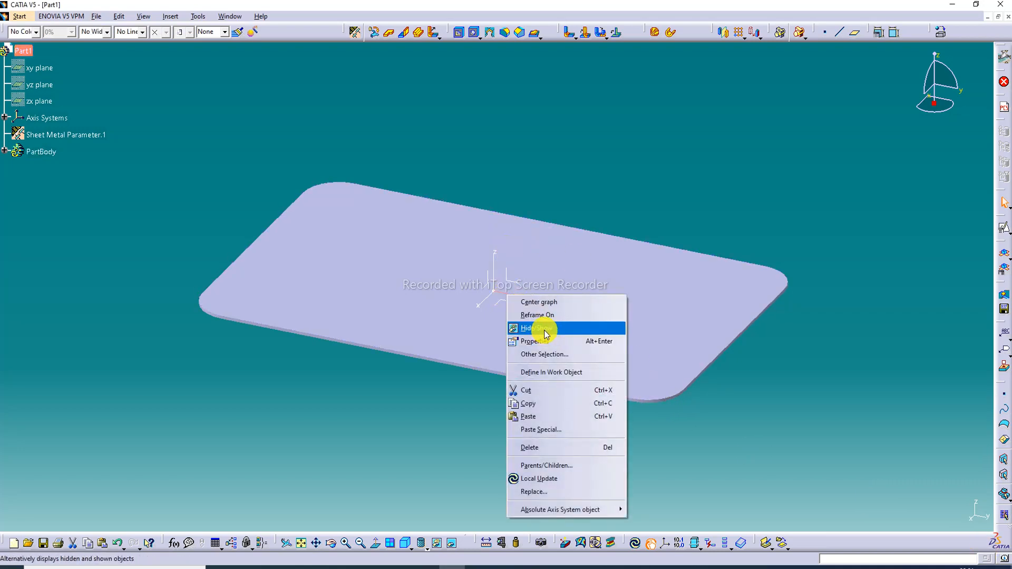
click(546, 335)
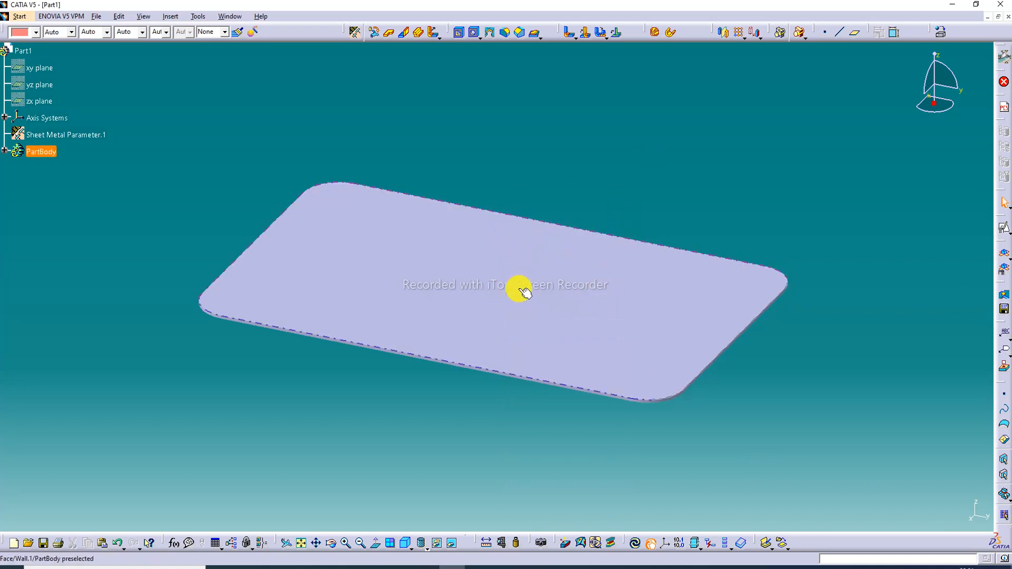
click(428, 548)
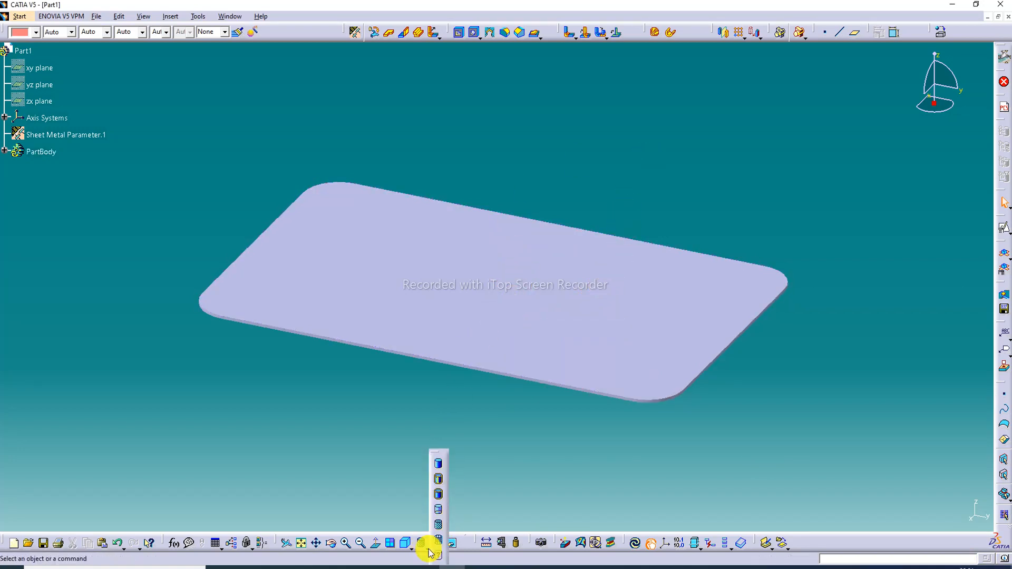
click(438, 496)
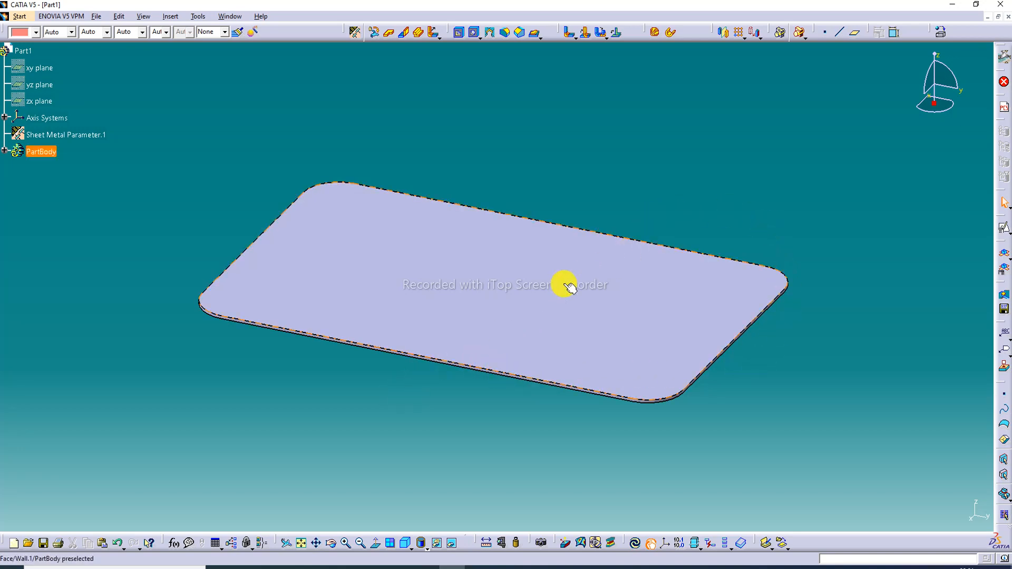
Create a positioned sketch on the wall's upper face with implicit origin and orientation.
click(452, 267)
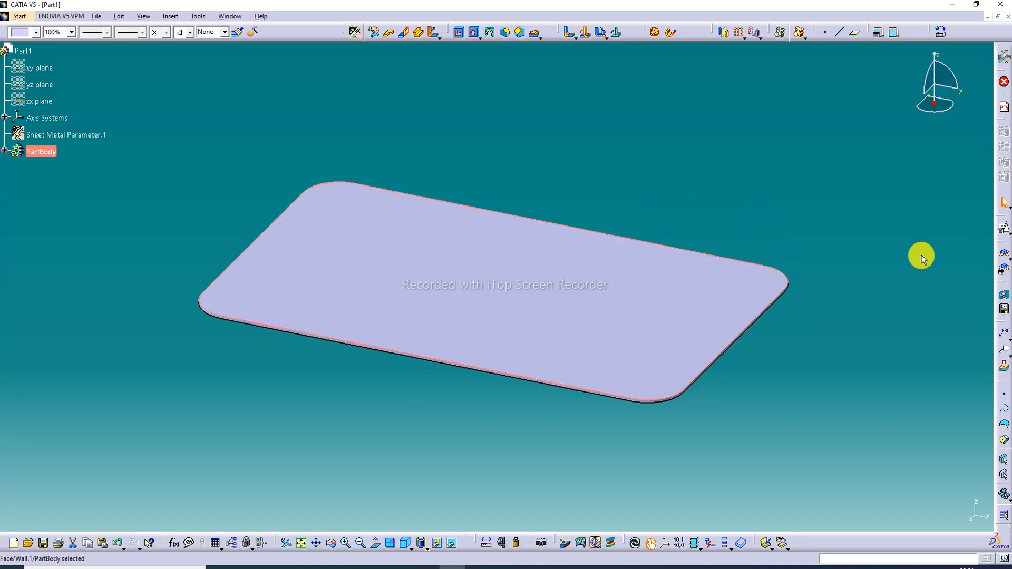
click(1008, 233)
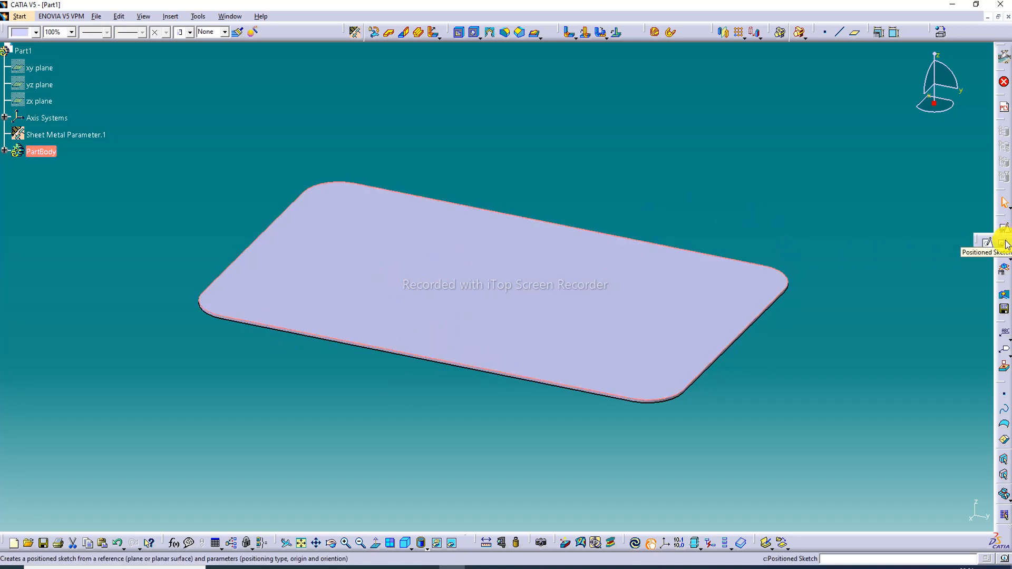
click(1005, 245)
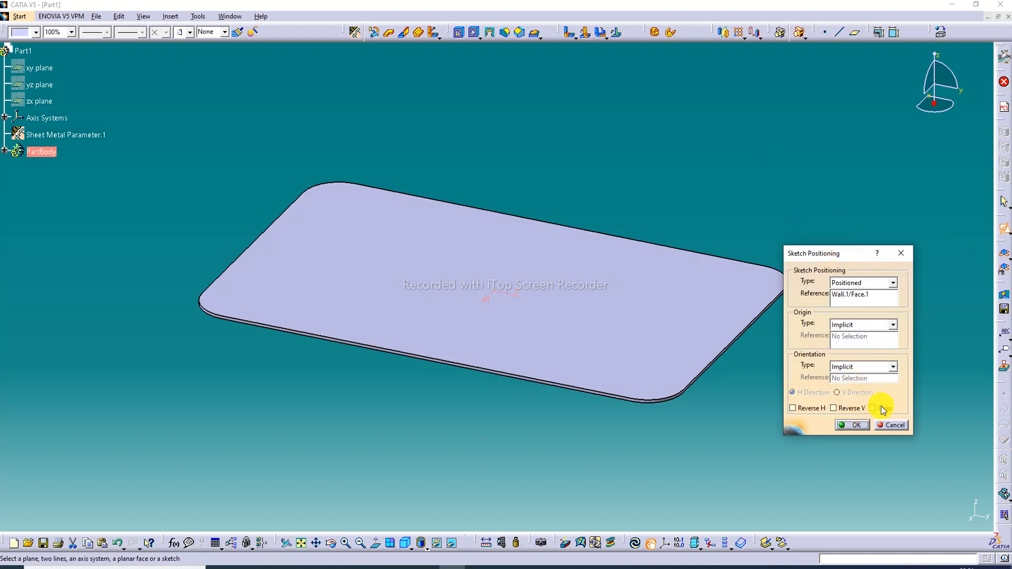
click(855, 425)
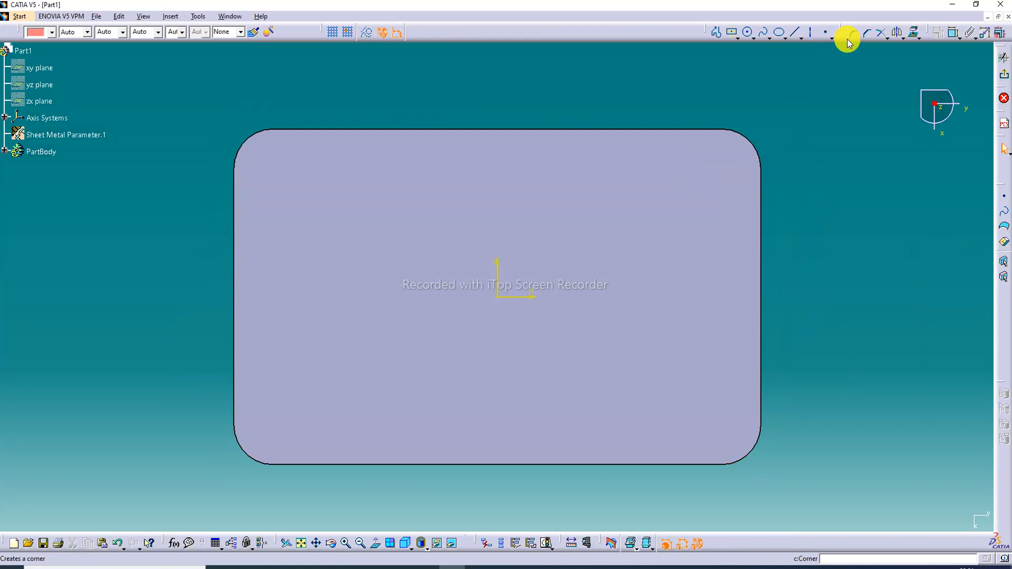
Offset the wall face's outline inward by about 13 mm in the sketch.
click(905, 36)
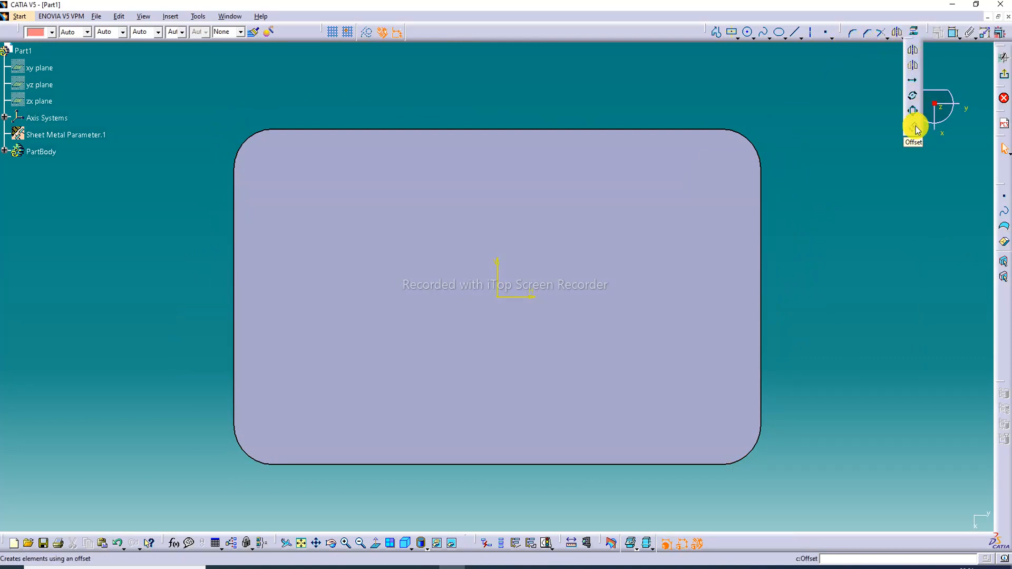
click(913, 127)
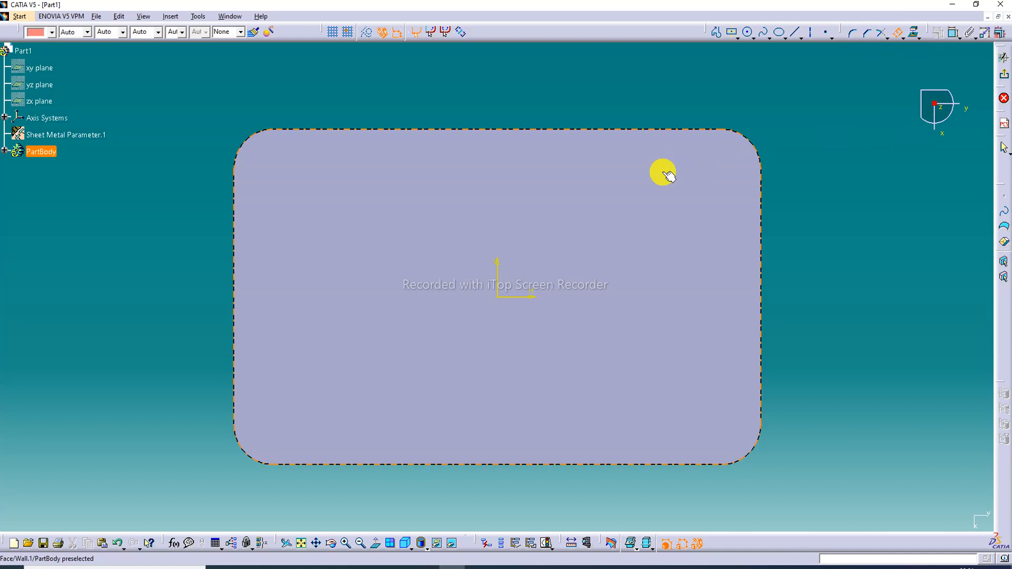
click(609, 179)
click(611, 150)
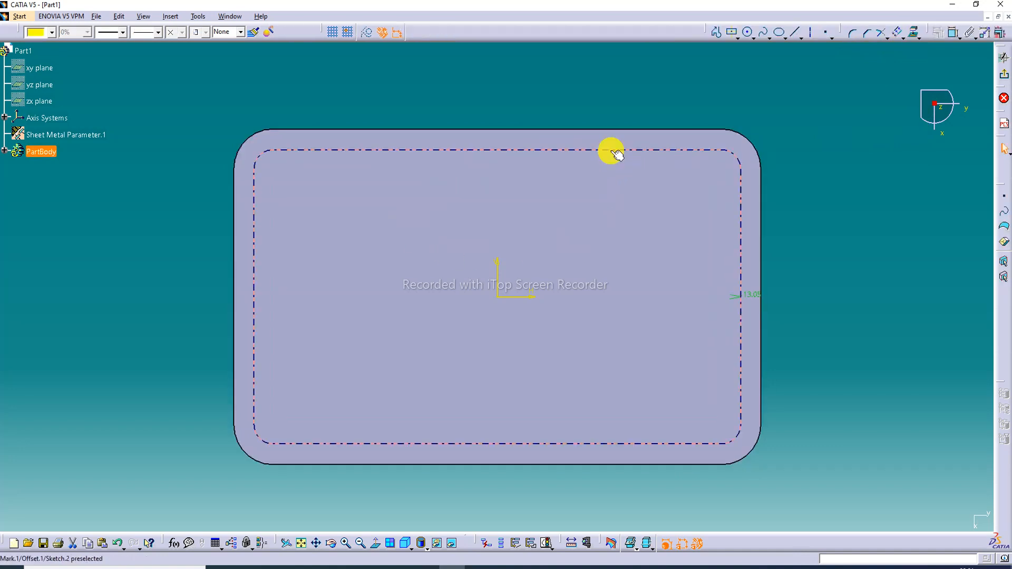
Set the outline's offset value to -12 mm and exit the sketch.
click(752, 297)
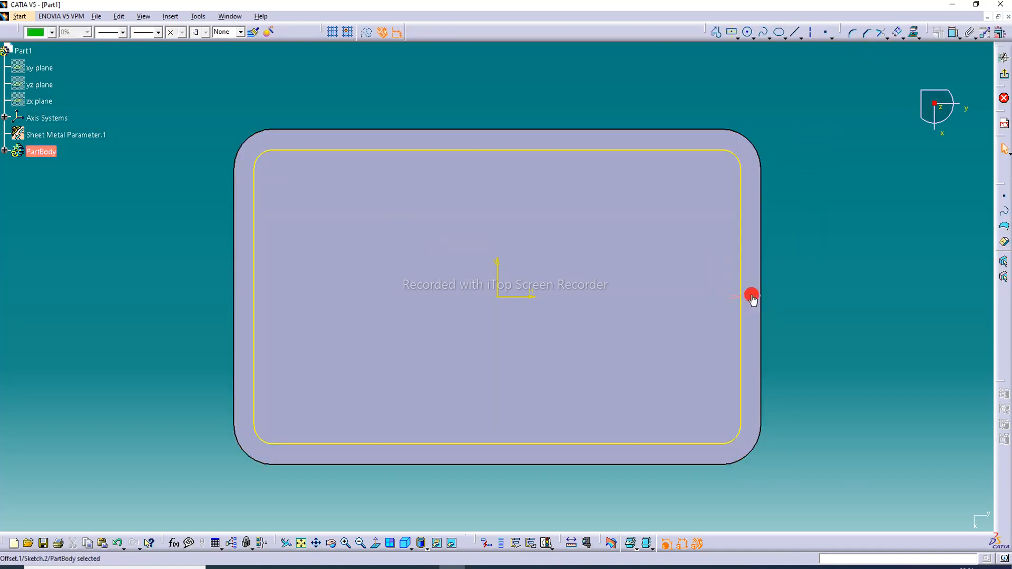
double_click(753, 297)
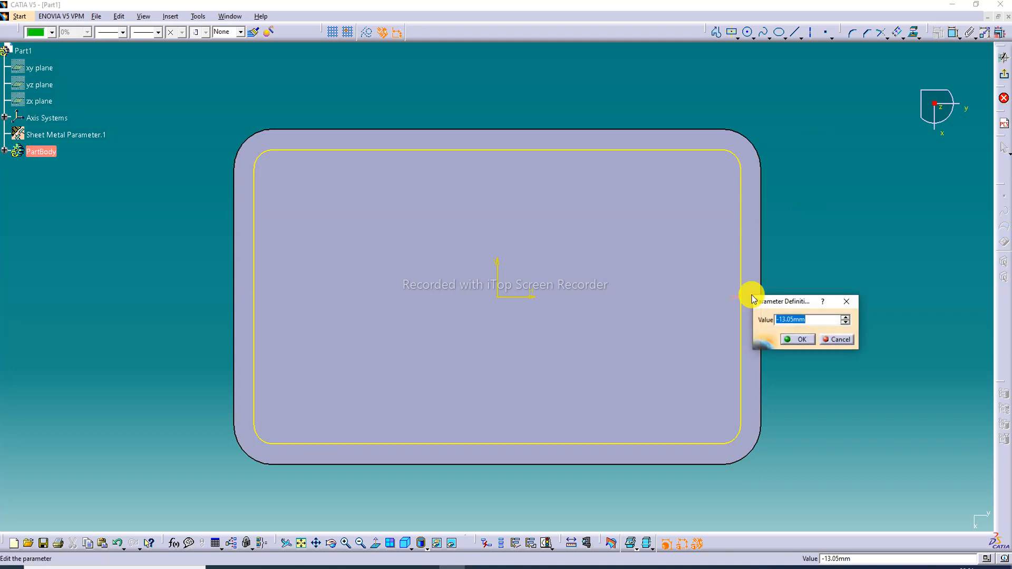
text(-12)
key(Return)
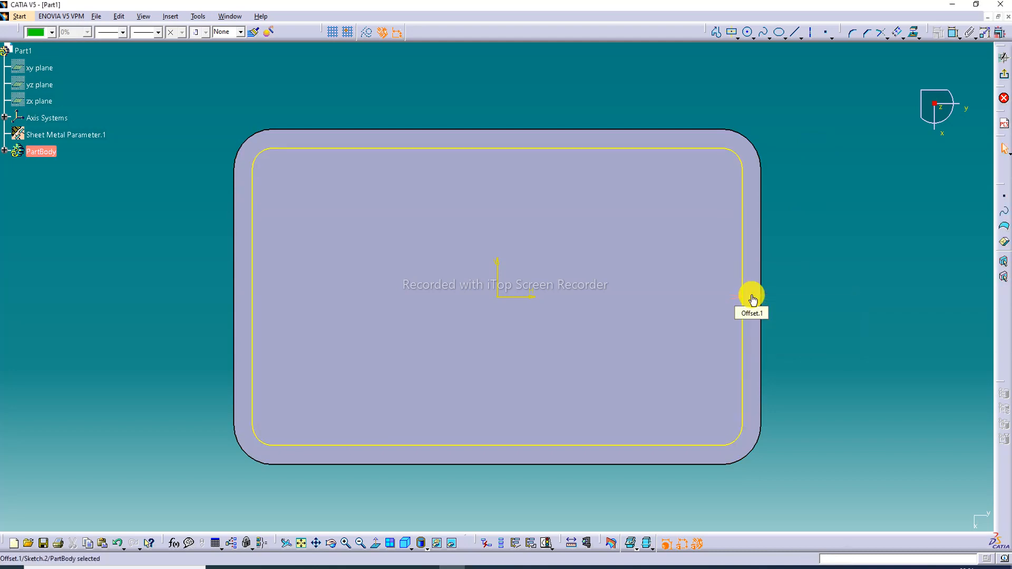
click(1003, 100)
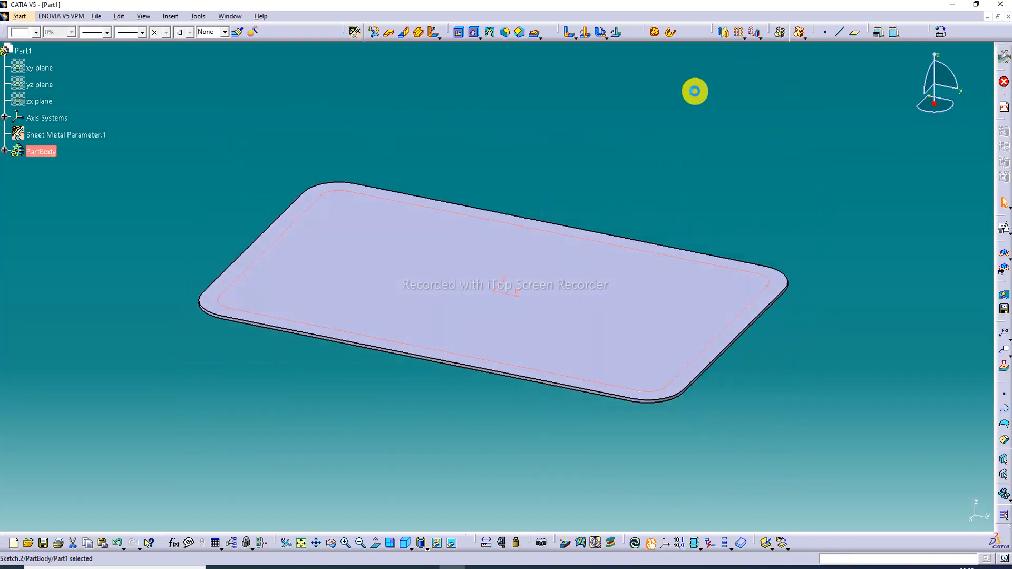
Start a Surface Stamp from the inner offset outline sketch and set its height to 26 mm.
click(695, 91)
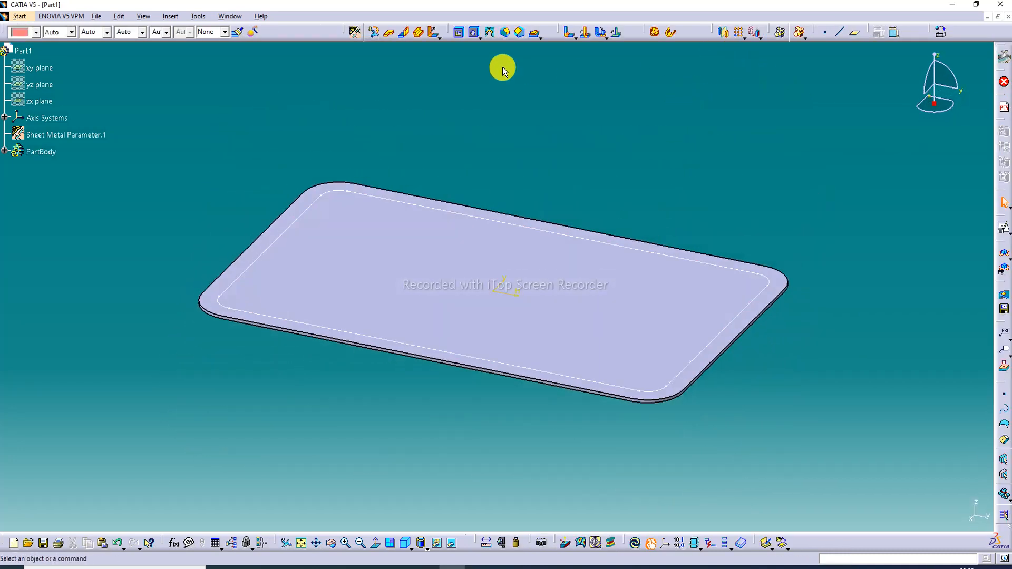
click(539, 36)
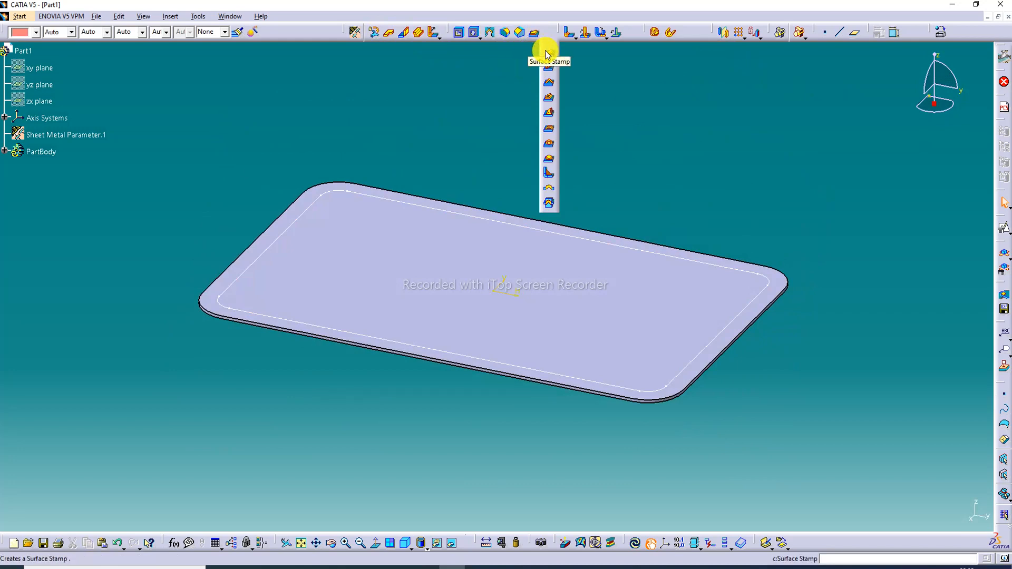
click(548, 52)
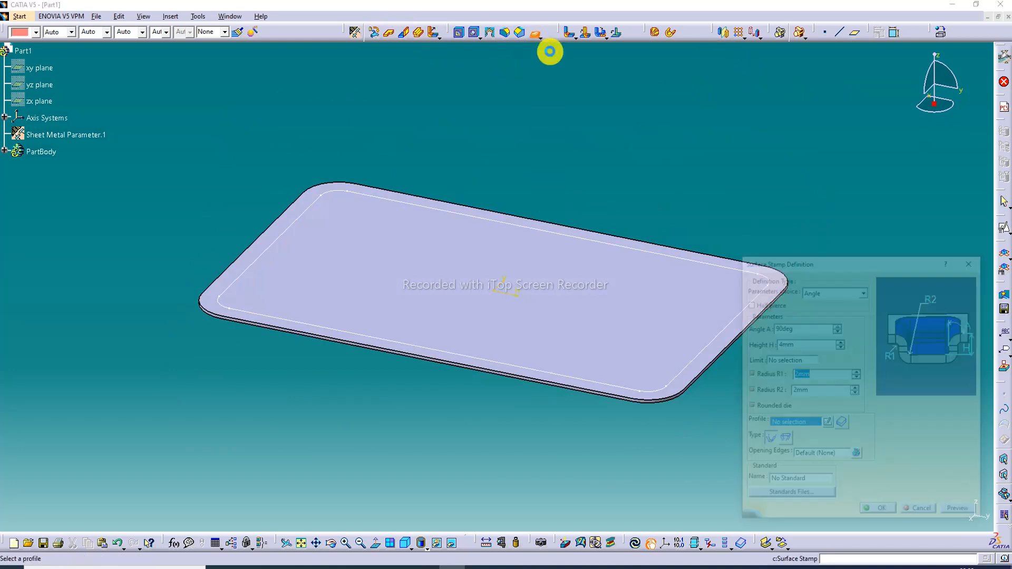
click(710, 267)
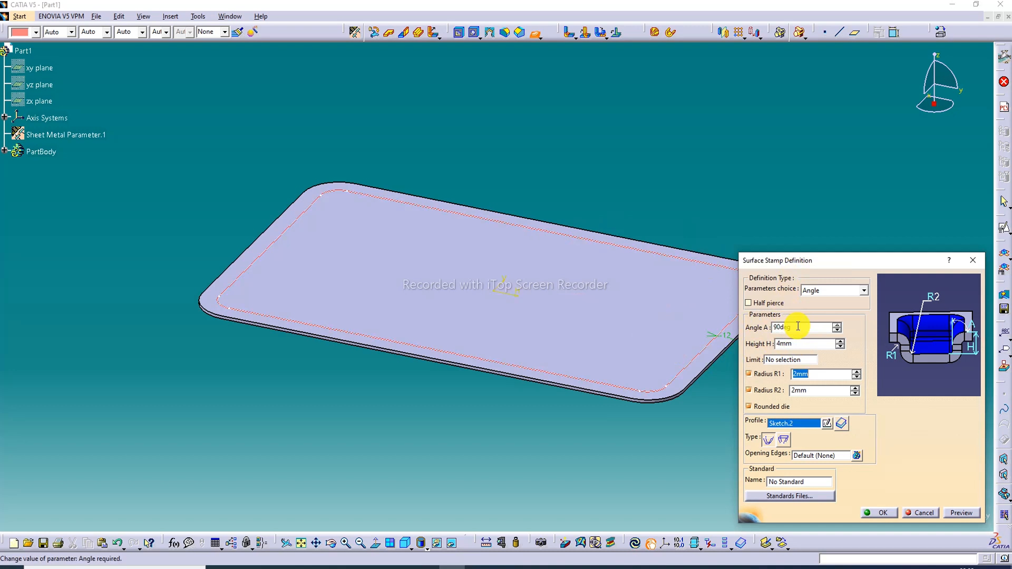
drag(793, 343, 759, 346)
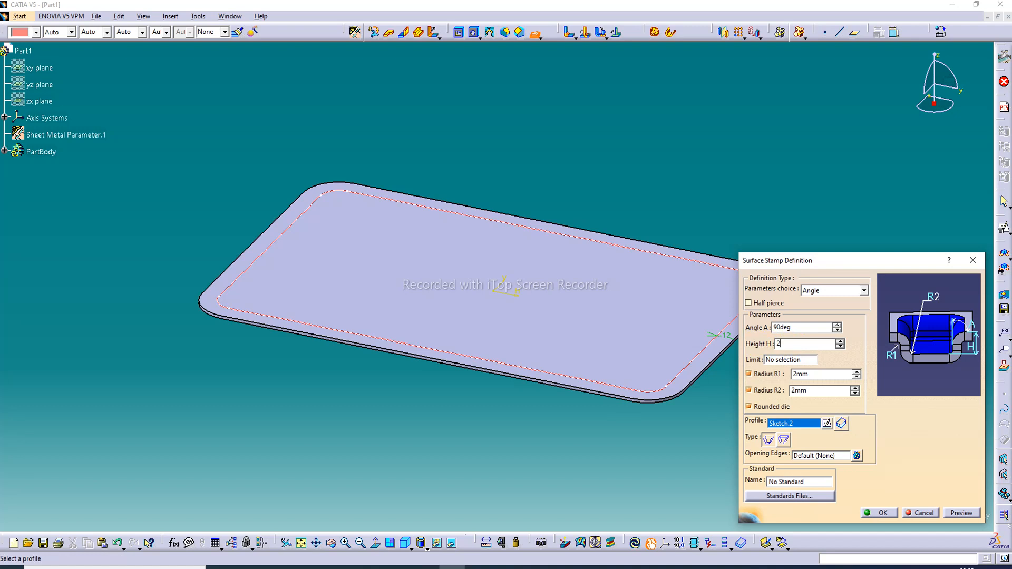
click(824, 375)
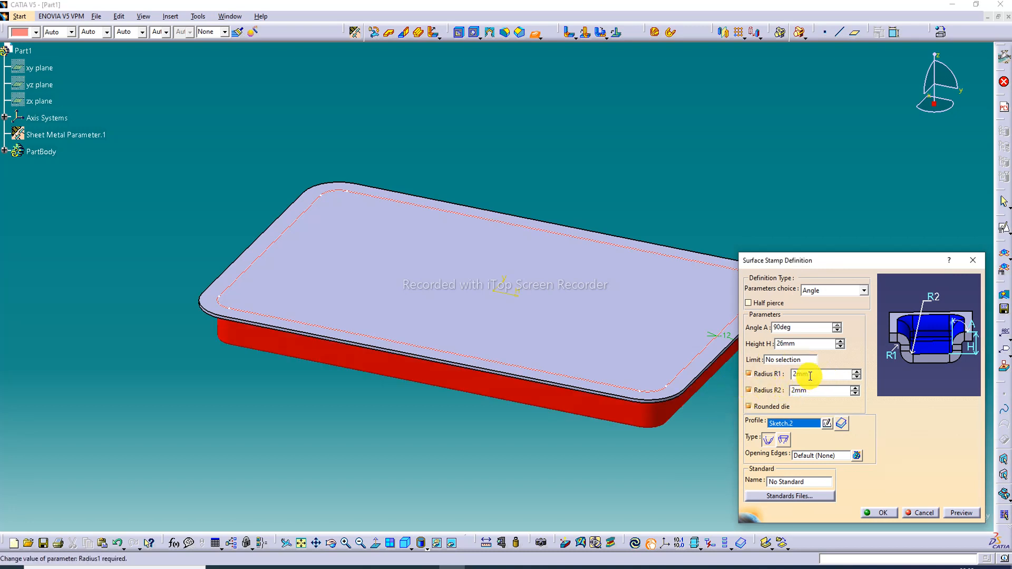
Set the stamp's radius R1 to 4 mm and radius R2 to 6 mm, and create the stamp.
drag(811, 374, 775, 376)
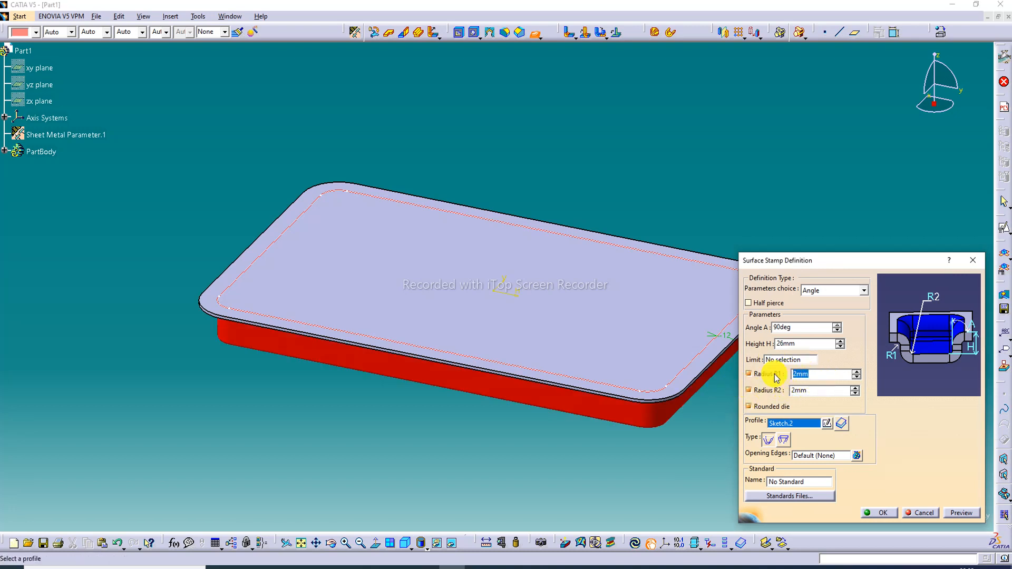
text(4)
click(813, 391)
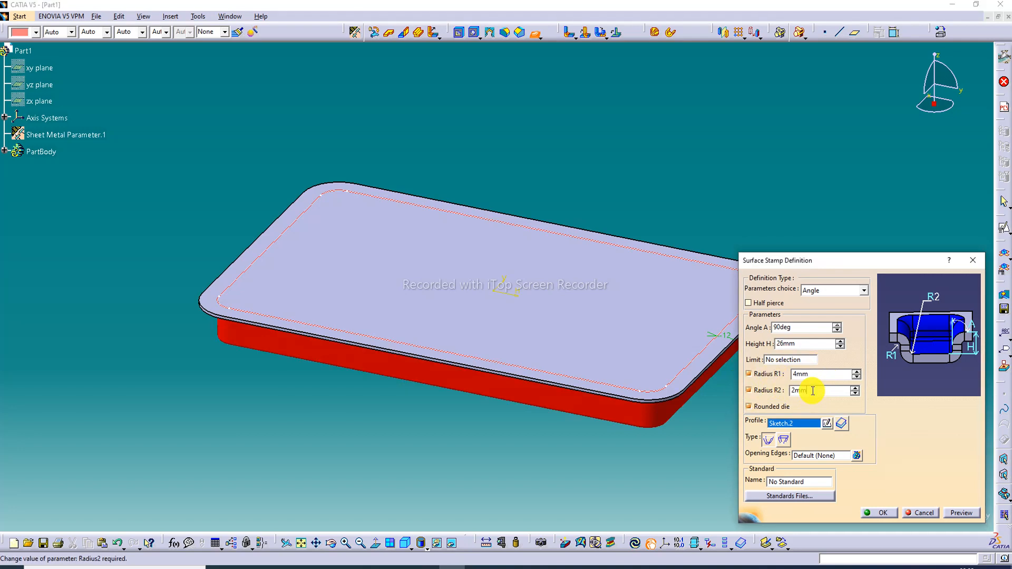
drag(813, 391, 770, 396)
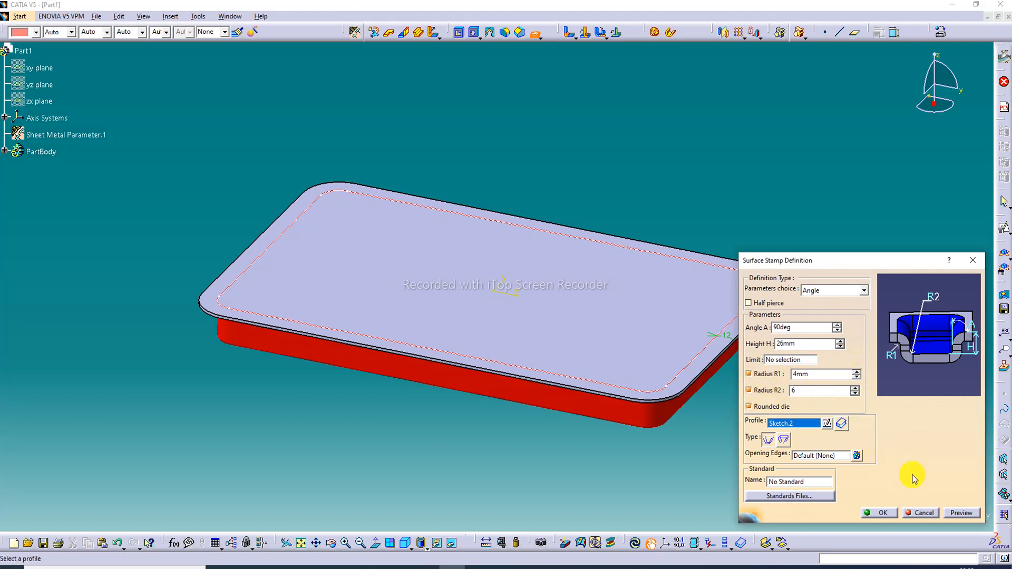
click(964, 513)
click(880, 513)
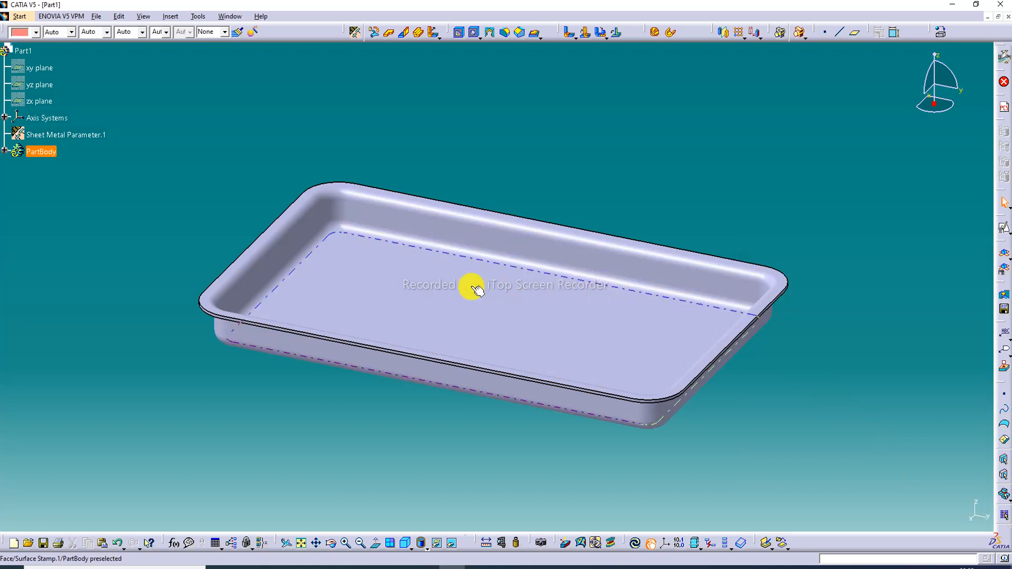
Create a positioned sketch on the tray's inner floor face with implicit origin and orientation.
middle_drag(477, 289, 404, 233)
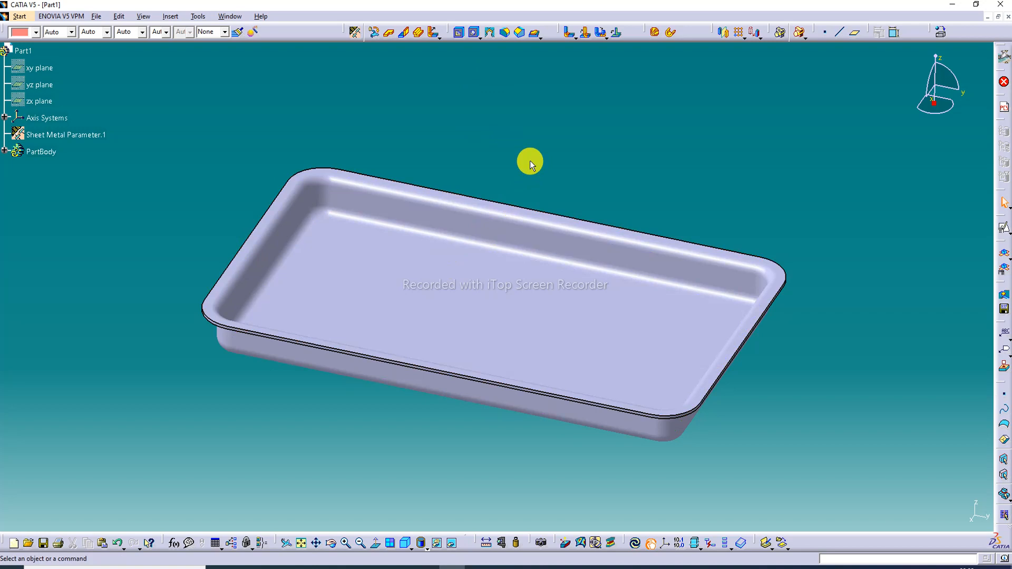
click(445, 290)
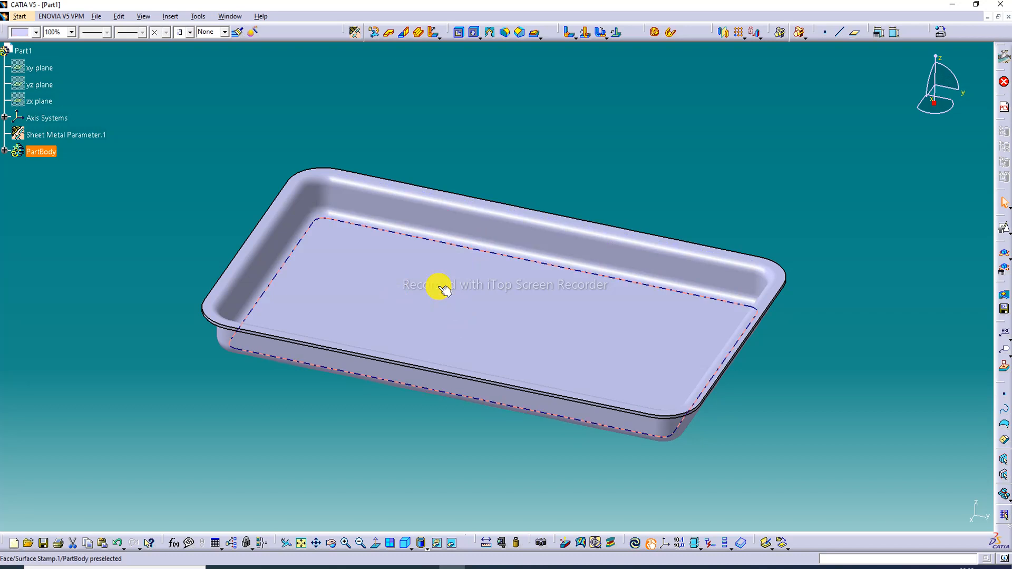
click(1008, 232)
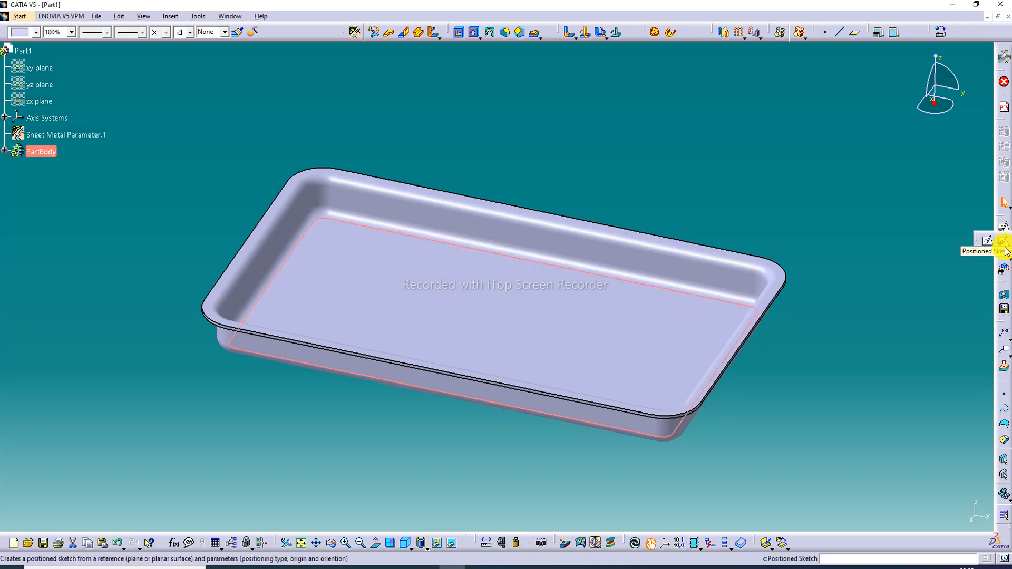
click(1003, 243)
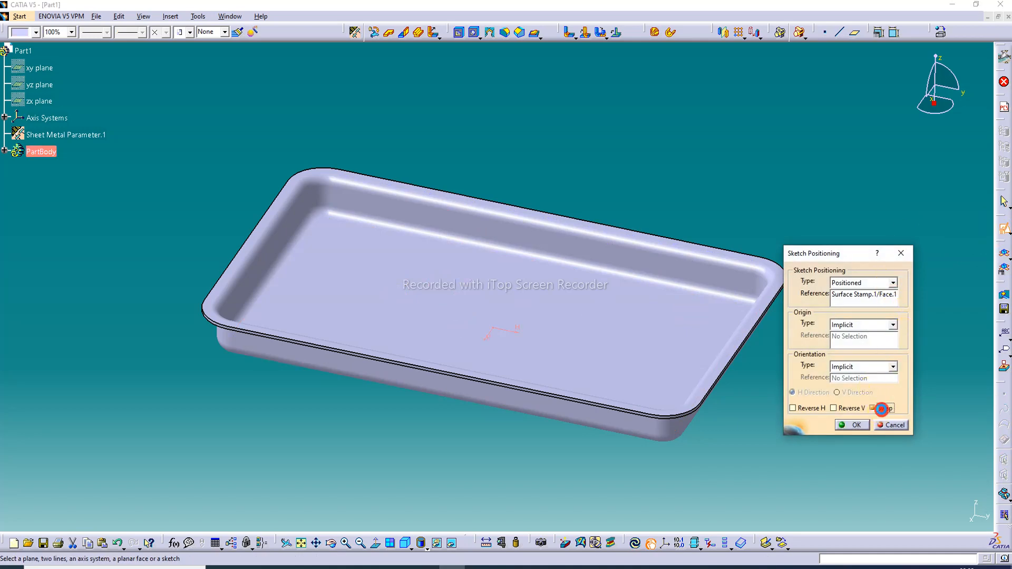
click(854, 426)
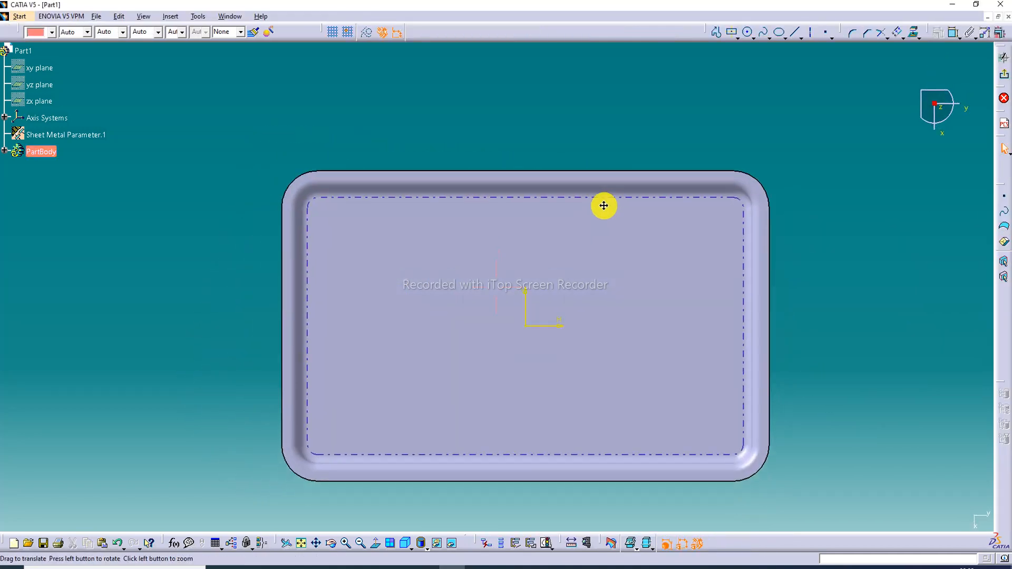
Draw a horizontal line about 305 mm long through the sketch origin across the tray floor and convert it to construction.
middle_drag(604, 206, 607, 168)
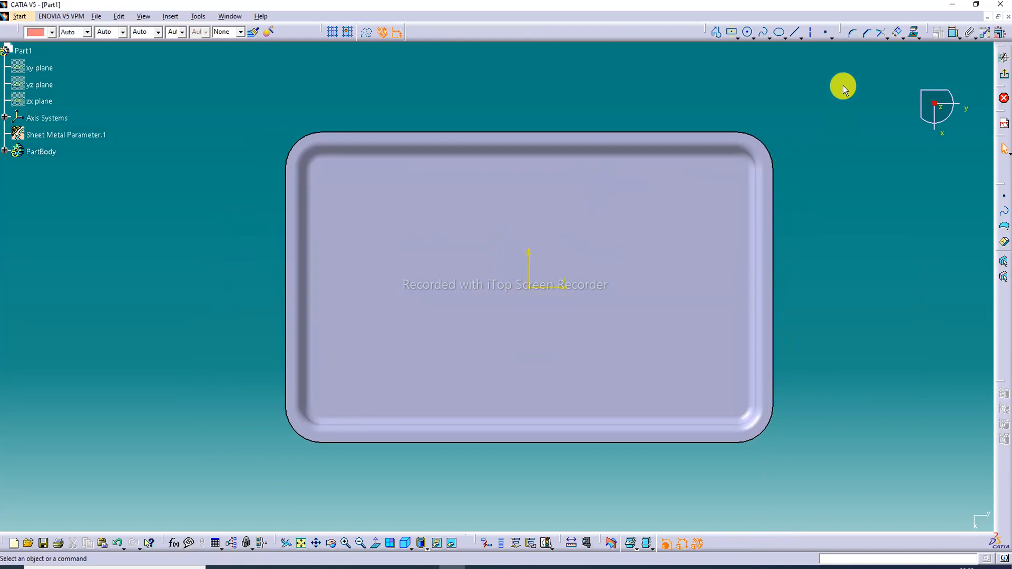
click(716, 32)
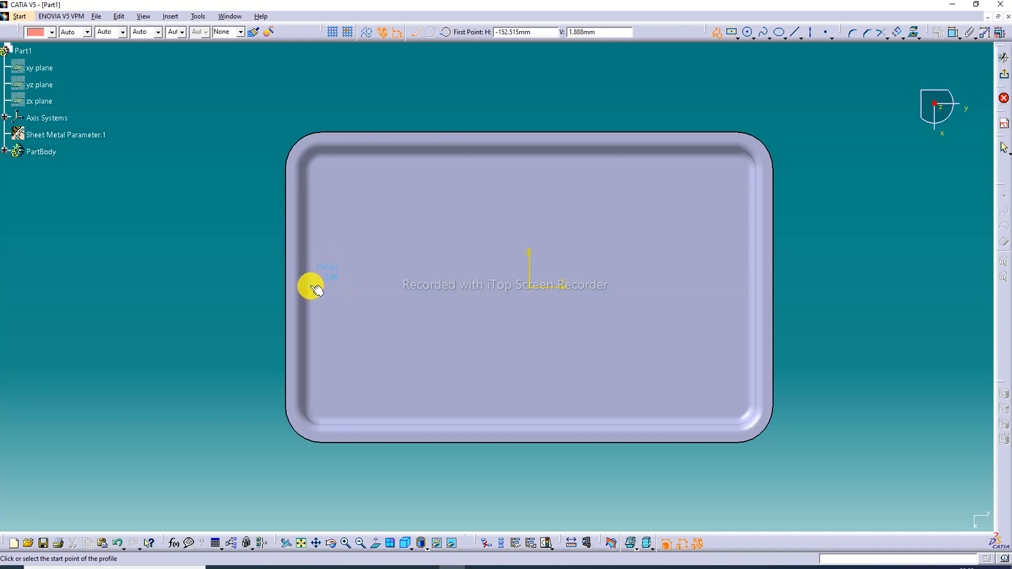
click(313, 289)
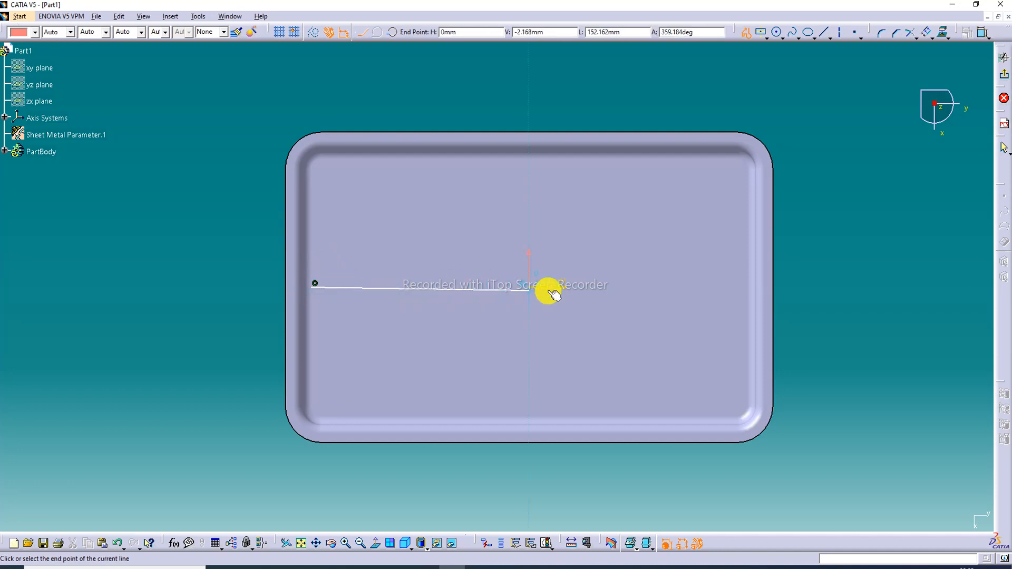
click(750, 288)
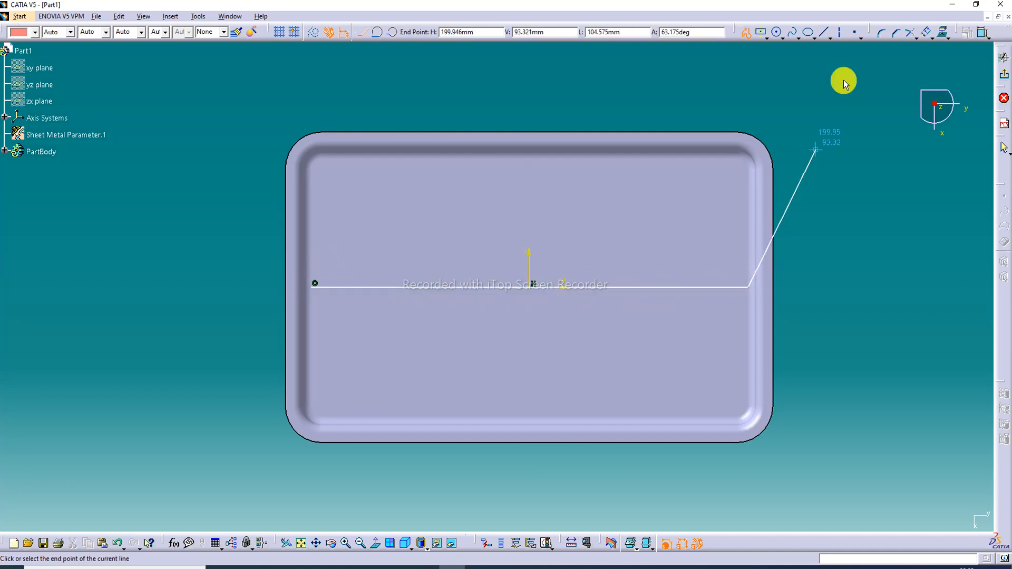
click(746, 32)
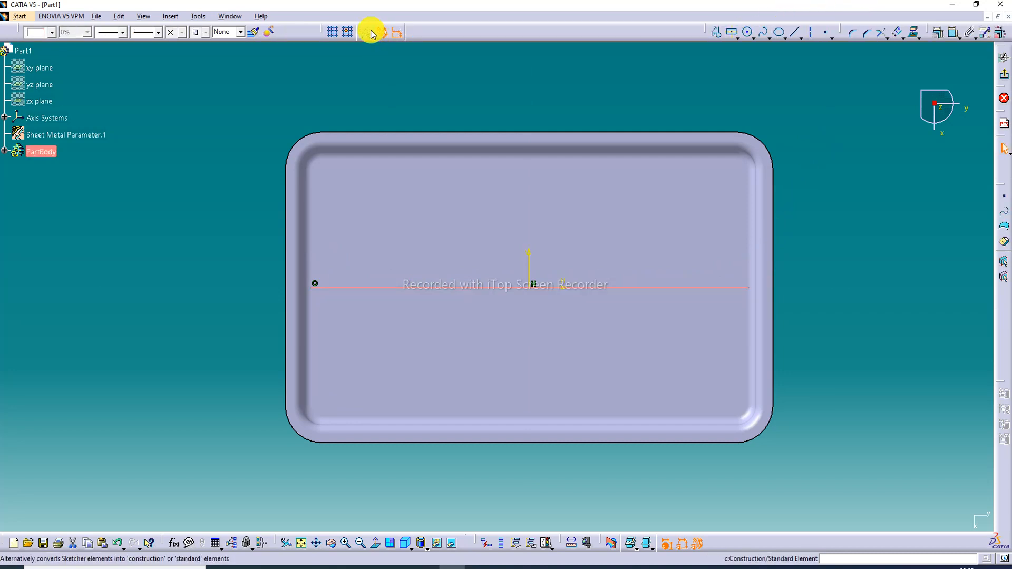
click(876, 131)
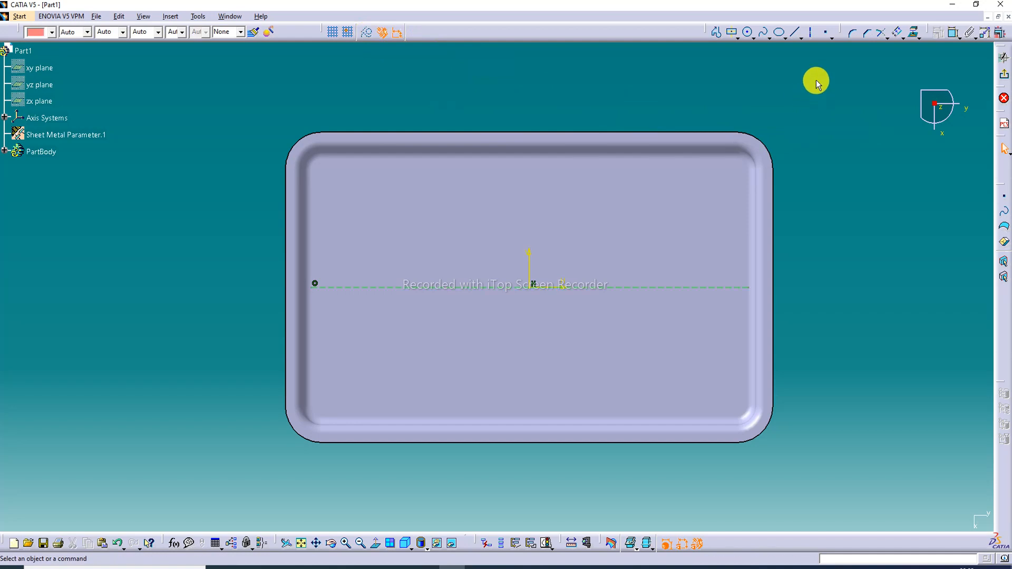
Sketch three circles about 75 mm in diameter in a row above the construction line, at the left, middle and right of the floor.
click(749, 34)
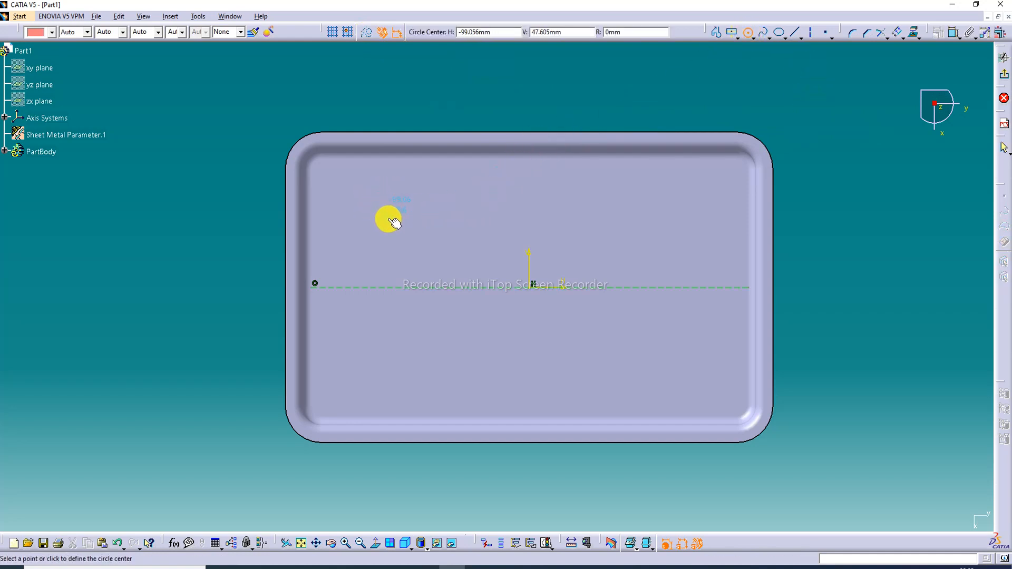
click(385, 218)
click(405, 165)
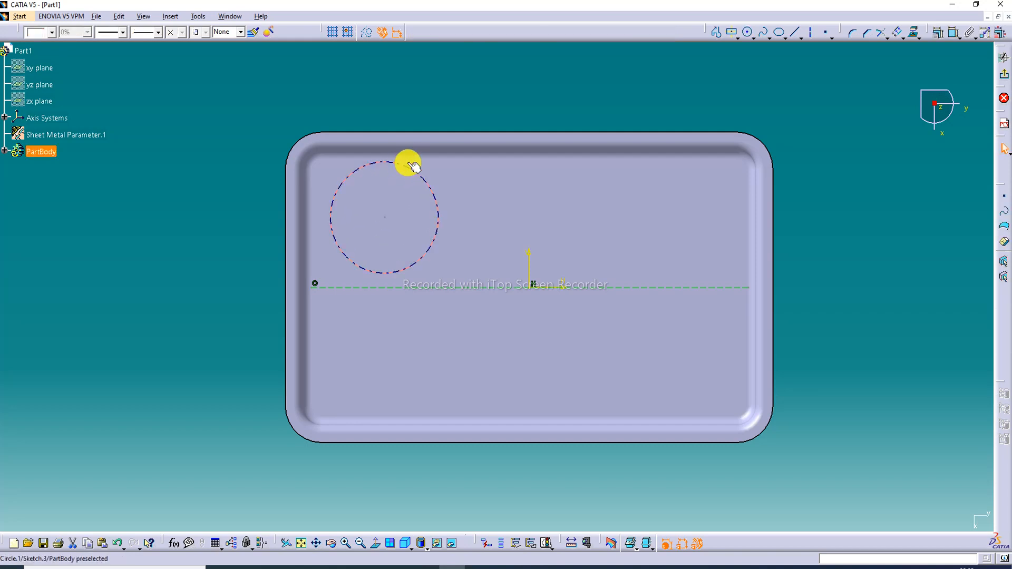
click(749, 33)
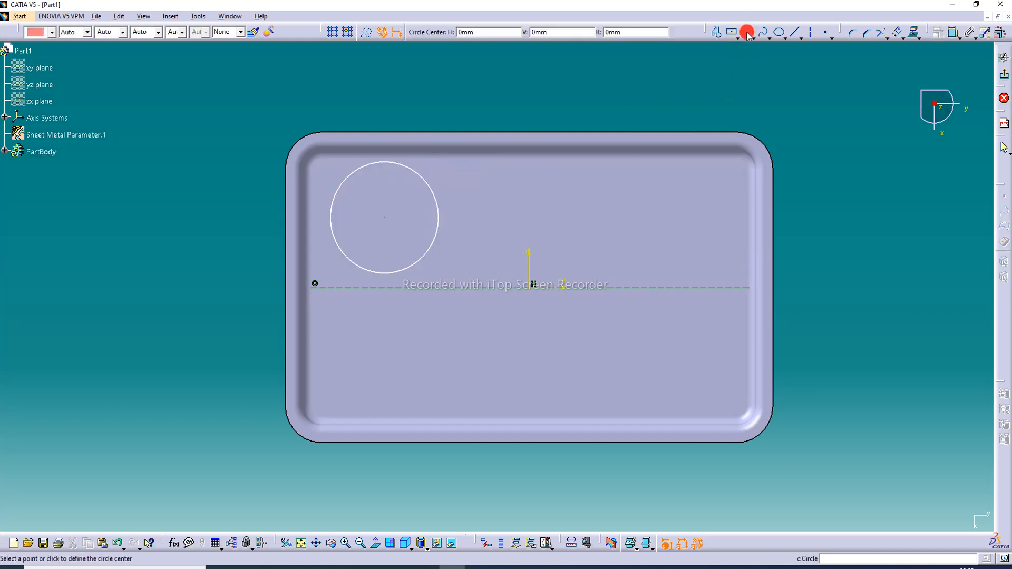
click(525, 217)
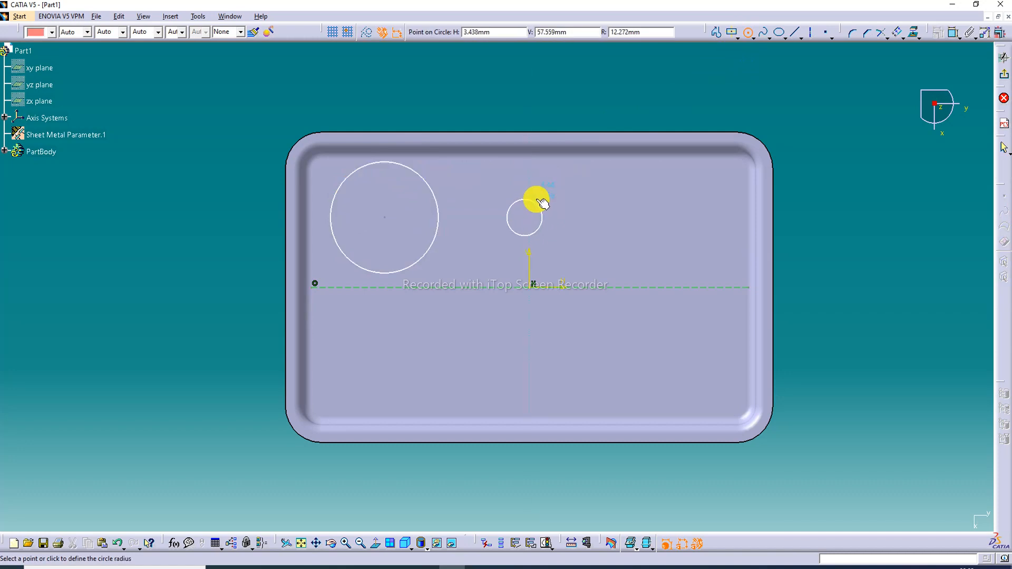
click(552, 166)
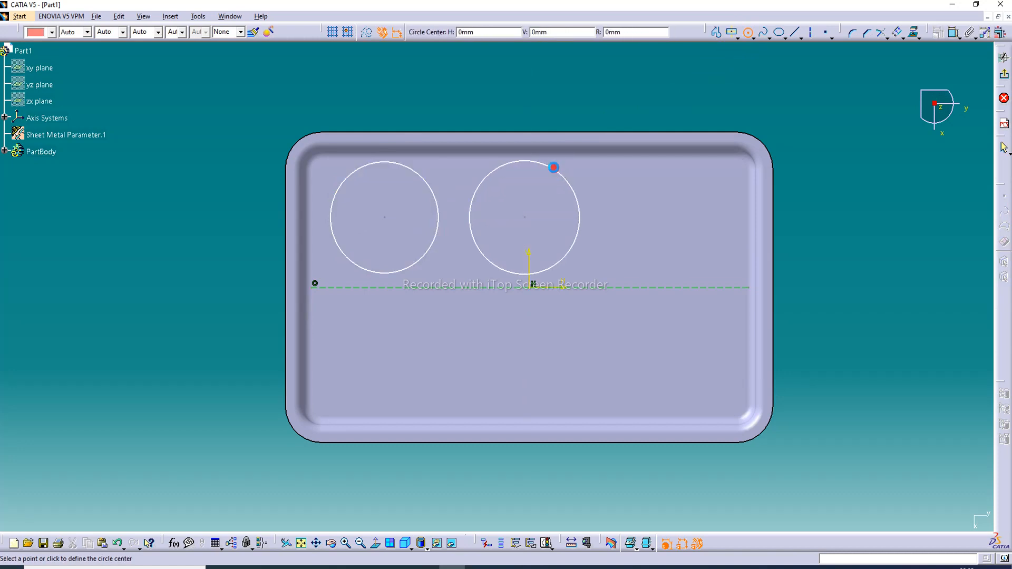
click(692, 218)
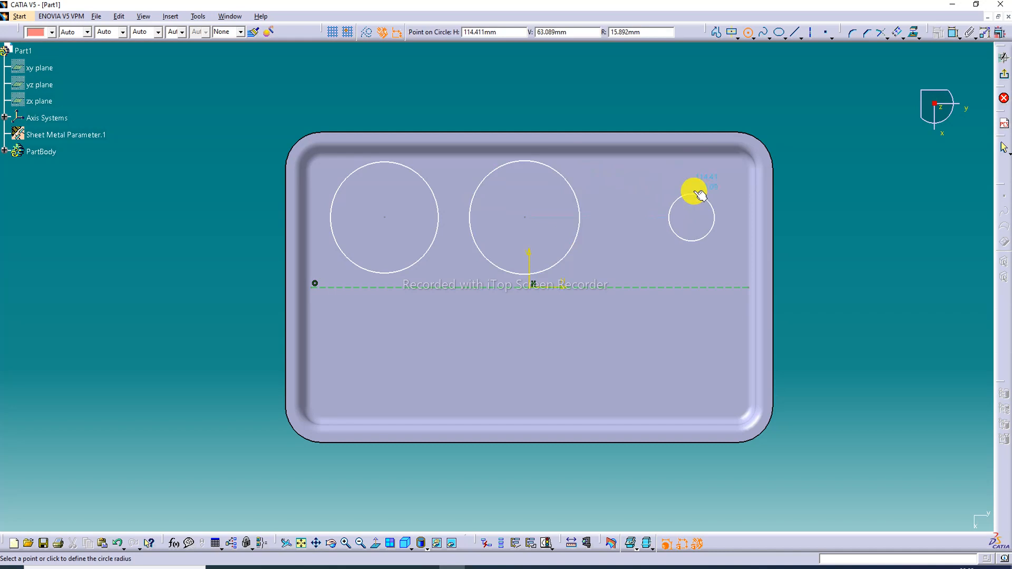
click(699, 163)
right_click(799, 136)
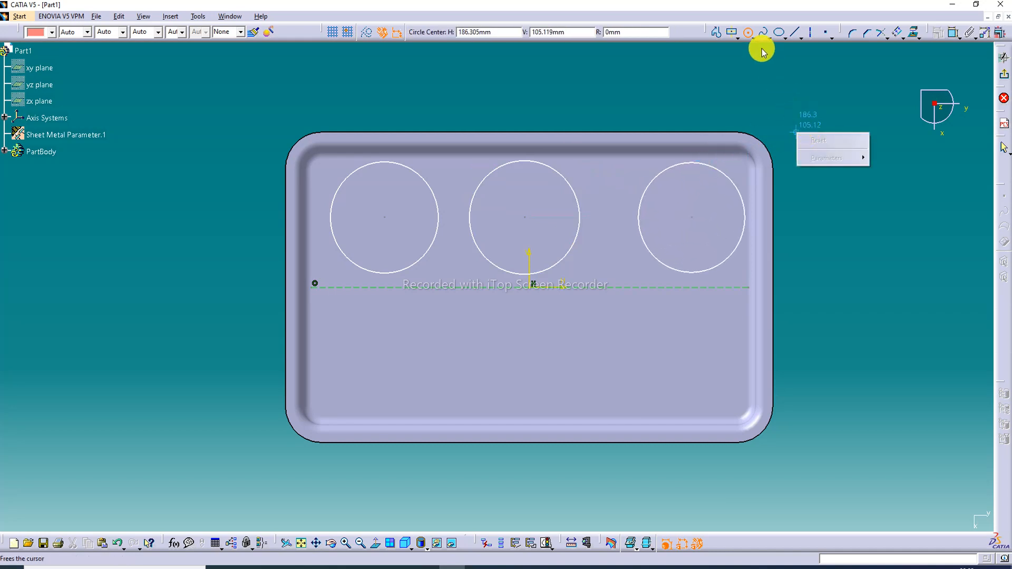
click(748, 32)
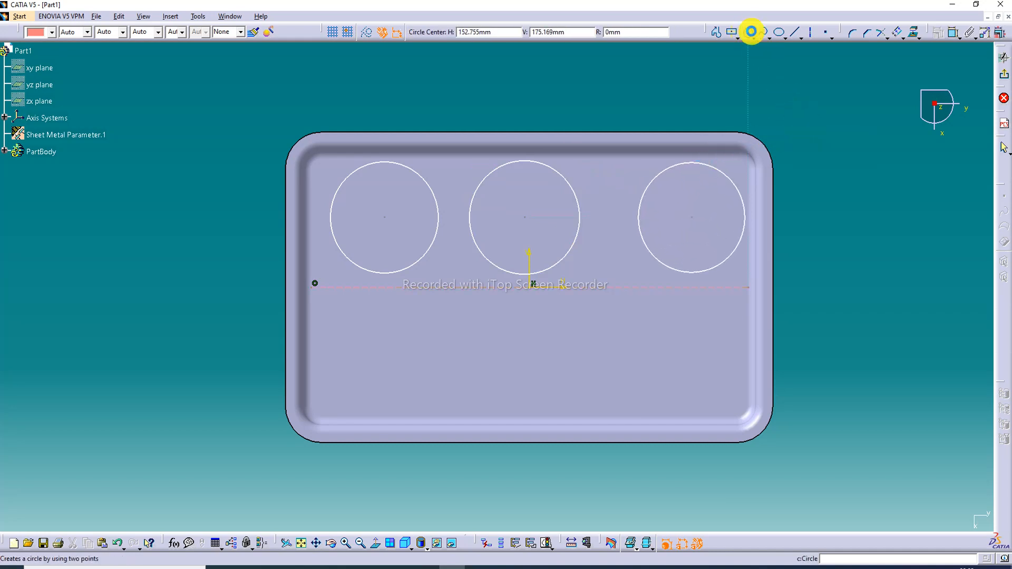
Dimension the right circle's diameter and set it to 80 mm.
click(958, 34)
click(729, 177)
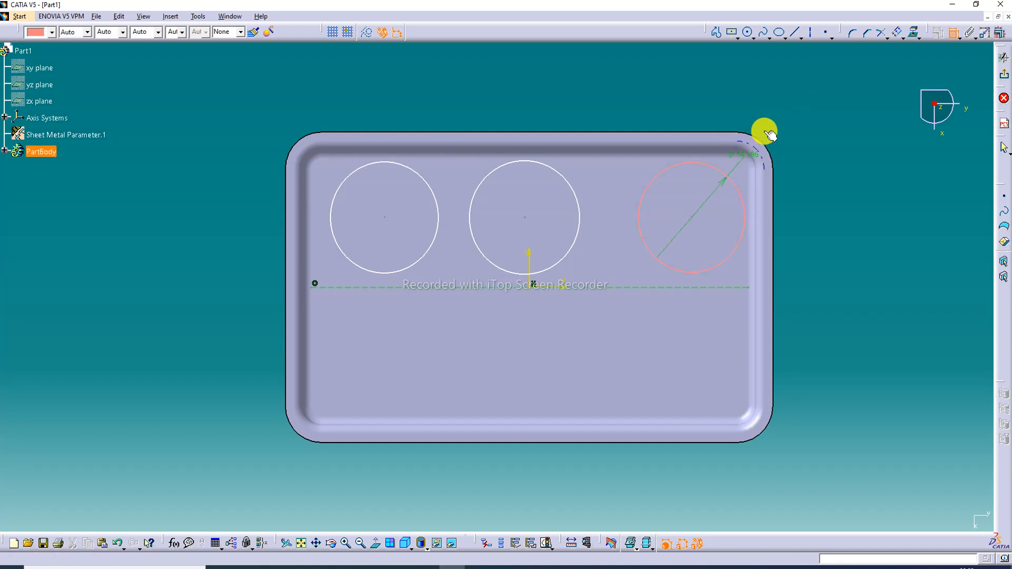
click(780, 106)
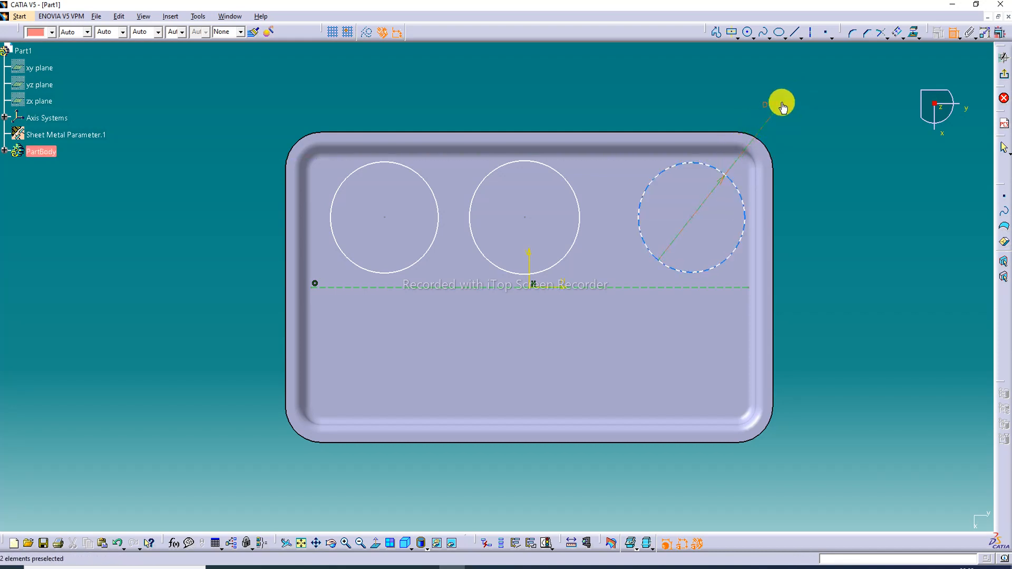
double_click(781, 105)
text(80)
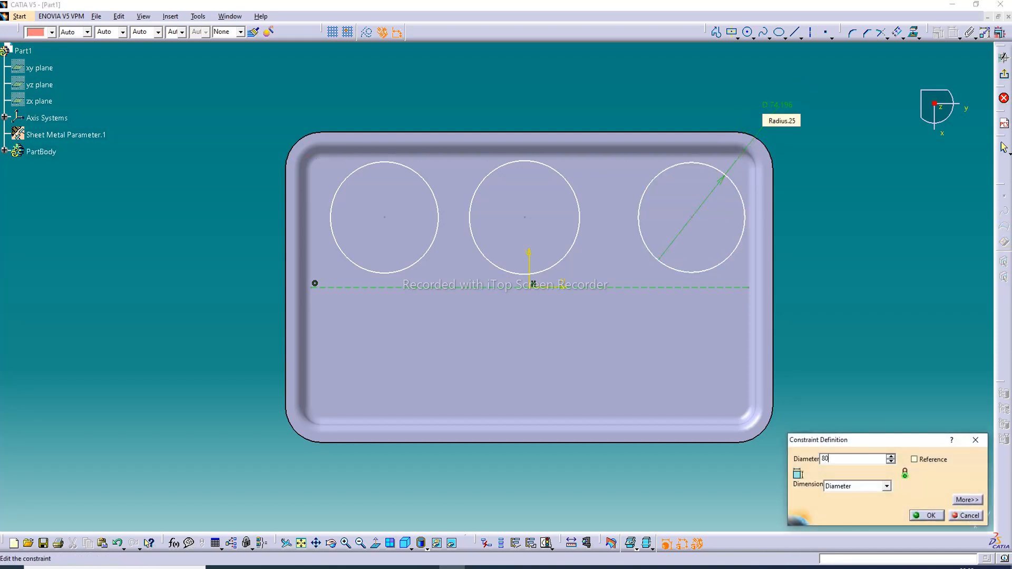
key(Return)
Constrain the middle circle to a diameter of 80 mm.
click(573, 188)
click(622, 106)
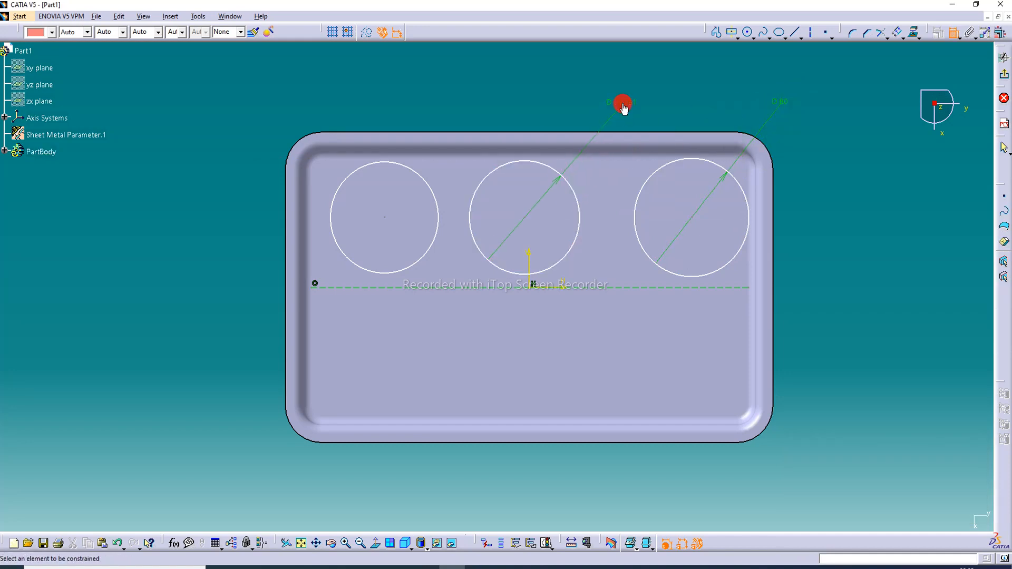
double_click(624, 106)
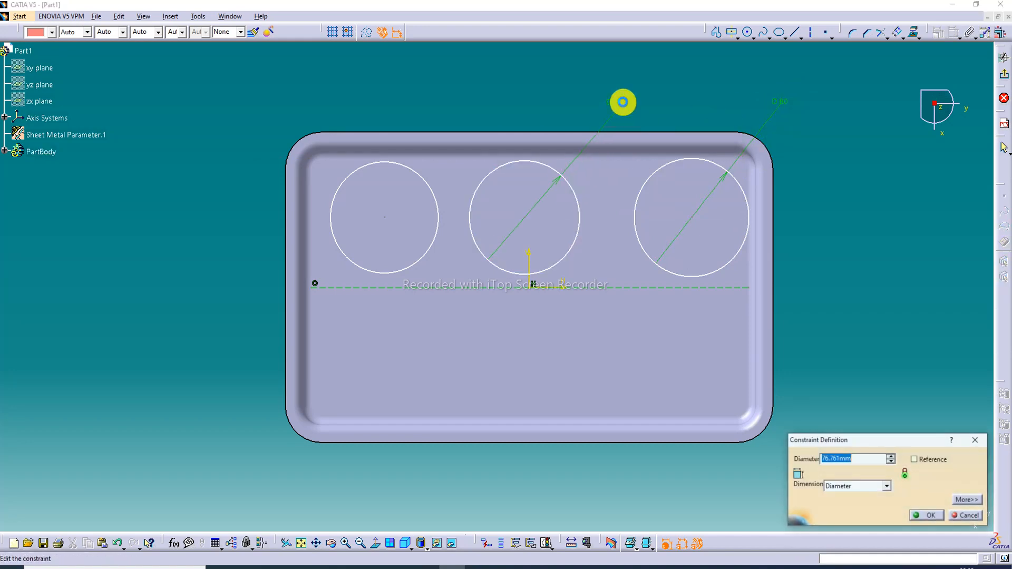
text(80)
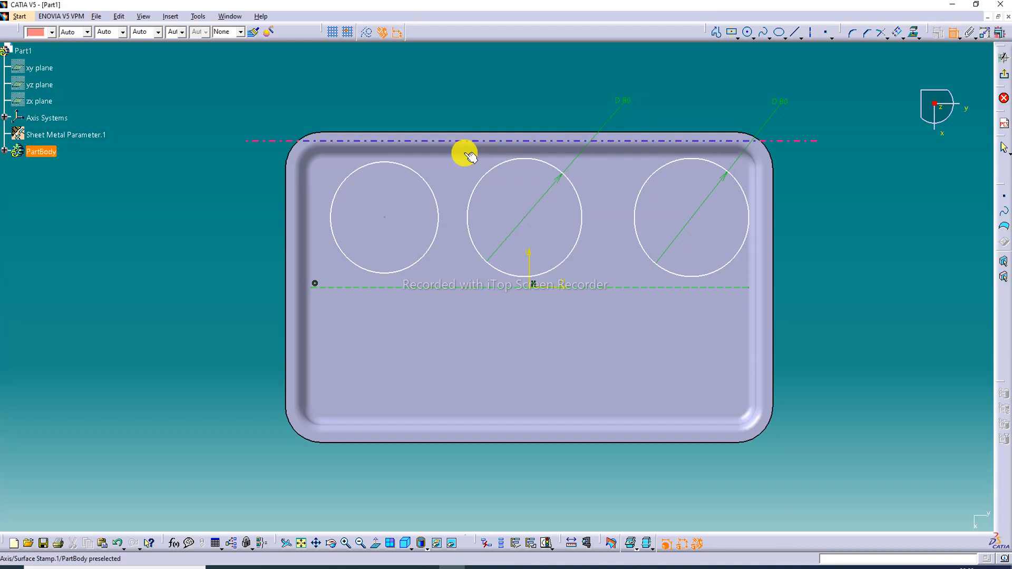
Dimension the left circle's diameter and set it to 80 mm.
click(429, 181)
click(500, 104)
double_click(500, 104)
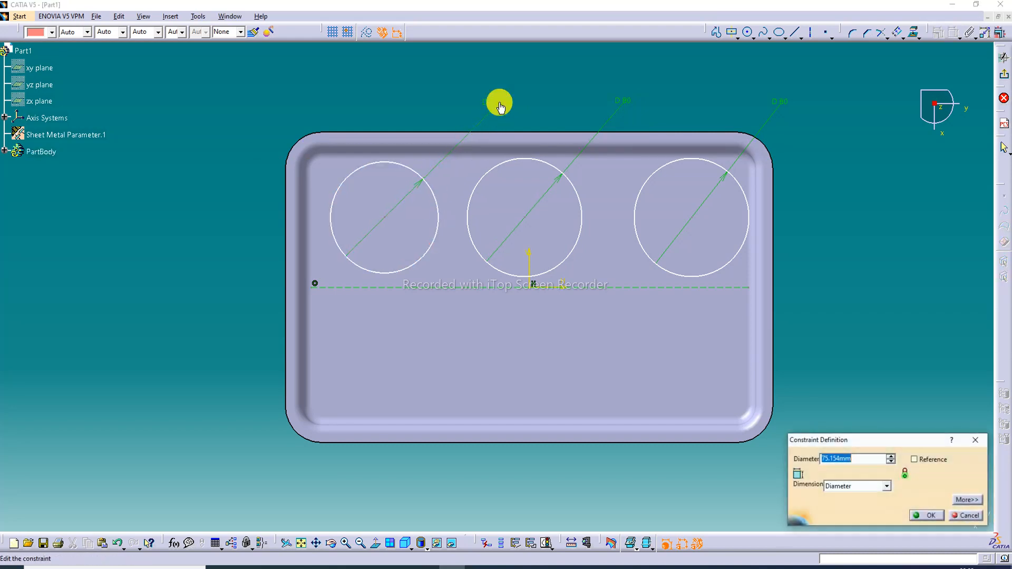
text(80)
key(Return)
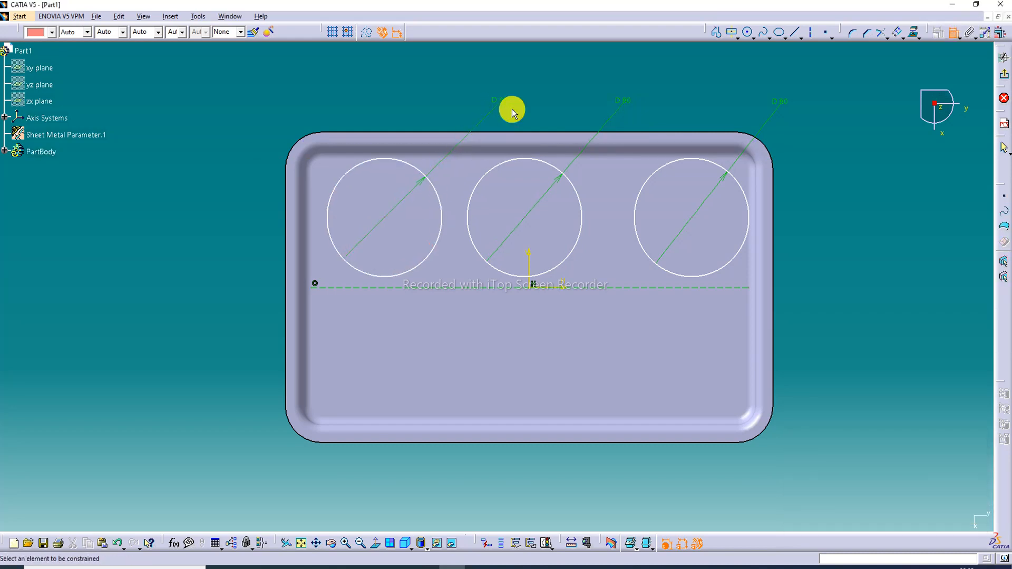
Constrain the right circle's centre to lie 56 mm from the right edge of the tray floor.
click(691, 218)
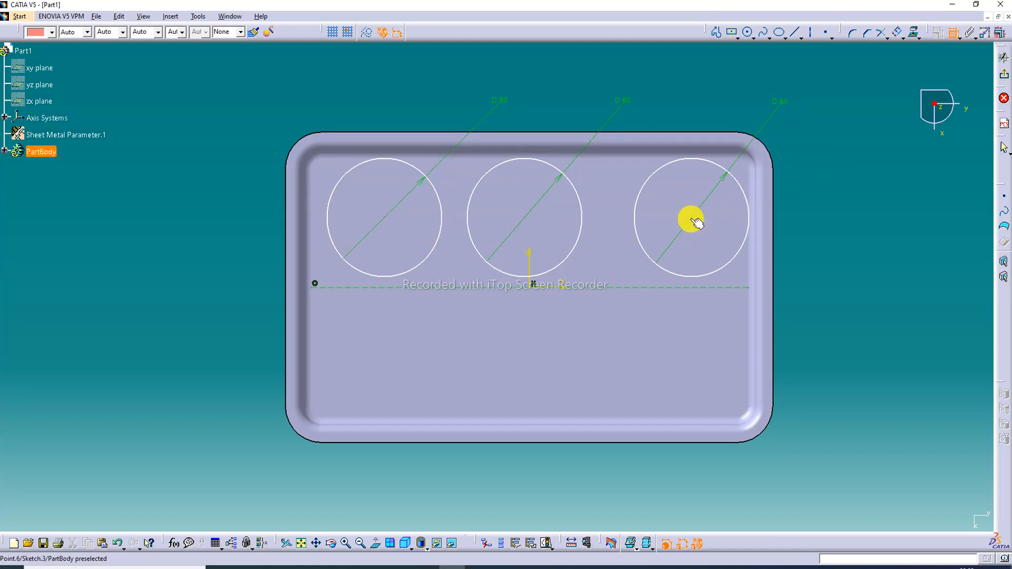
click(756, 224)
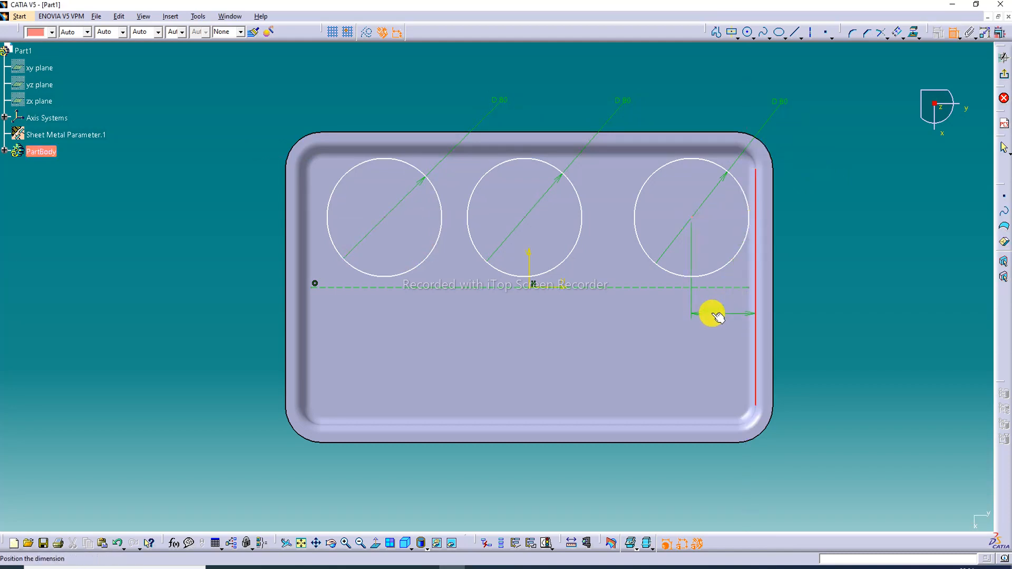
click(712, 312)
double_click(715, 314)
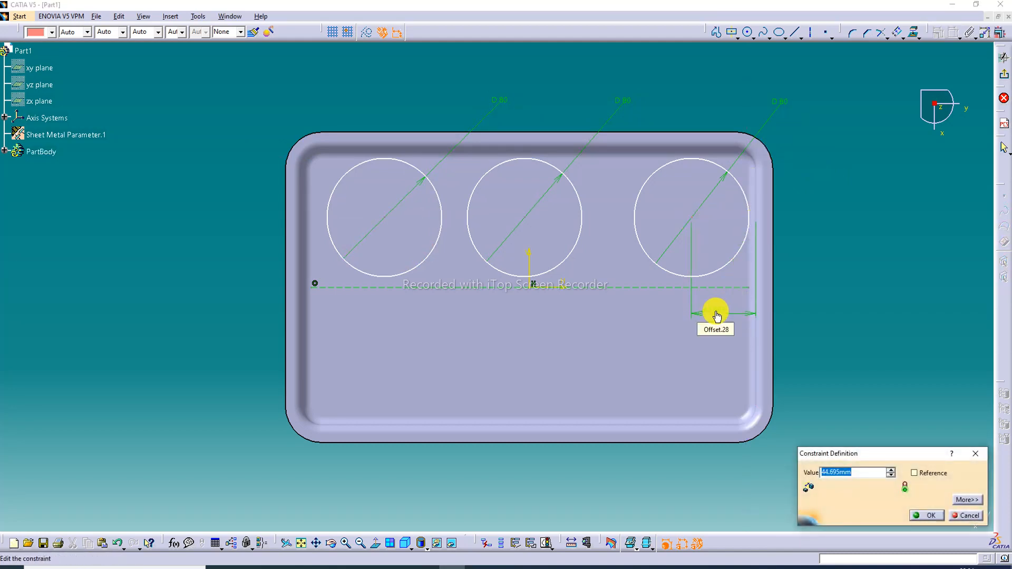
key(Return)
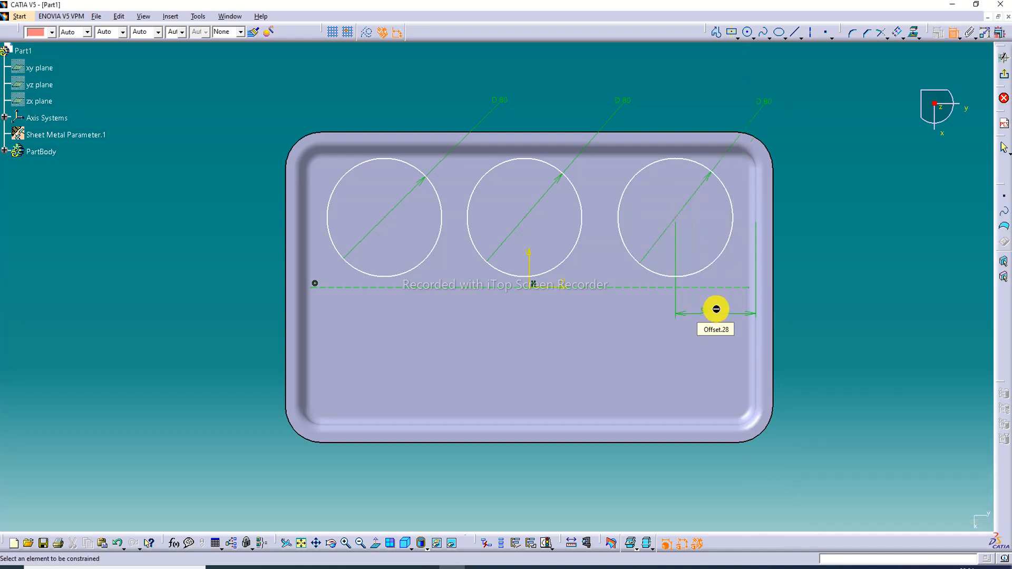
Dimension the right circle's centre from the horizontal construction line and set the offset to 45 mm.
click(676, 218)
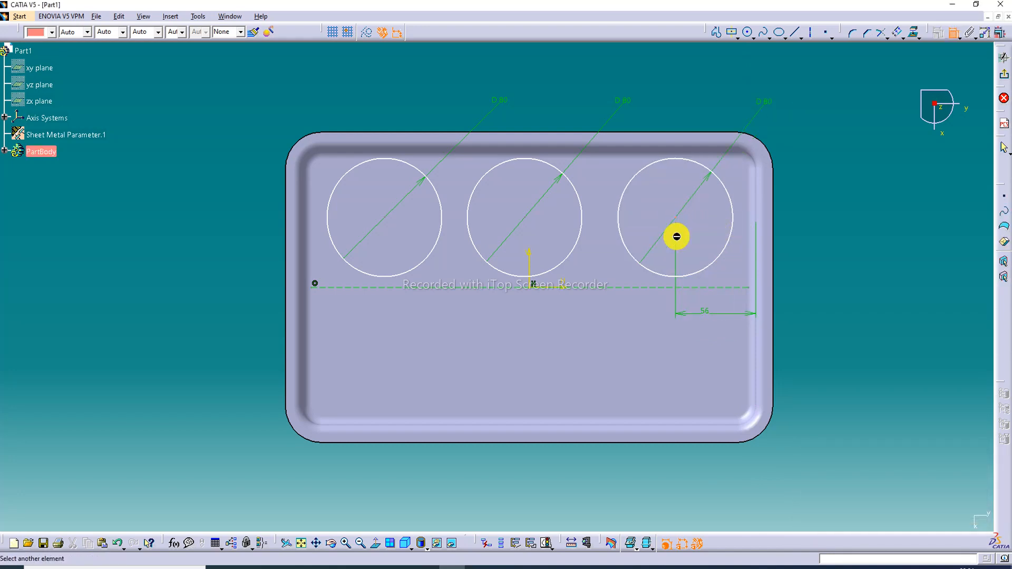
click(701, 289)
click(794, 256)
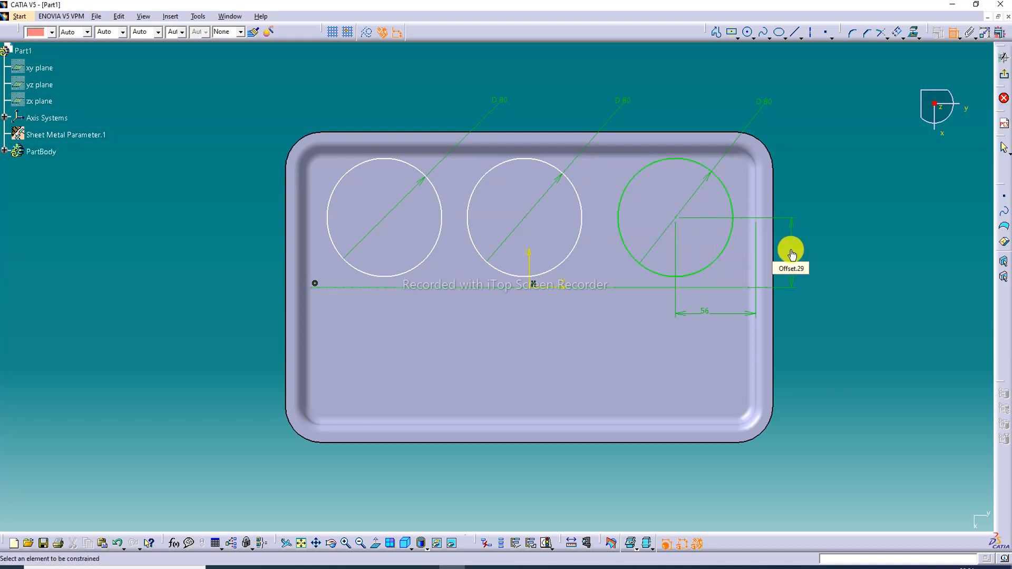
double_click(792, 255)
text(5)
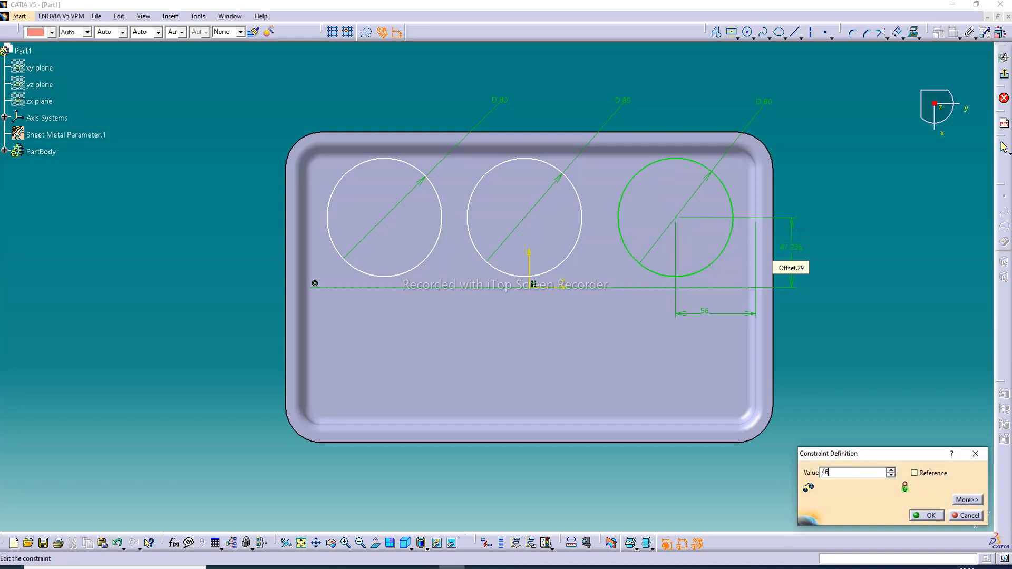
key(Return)
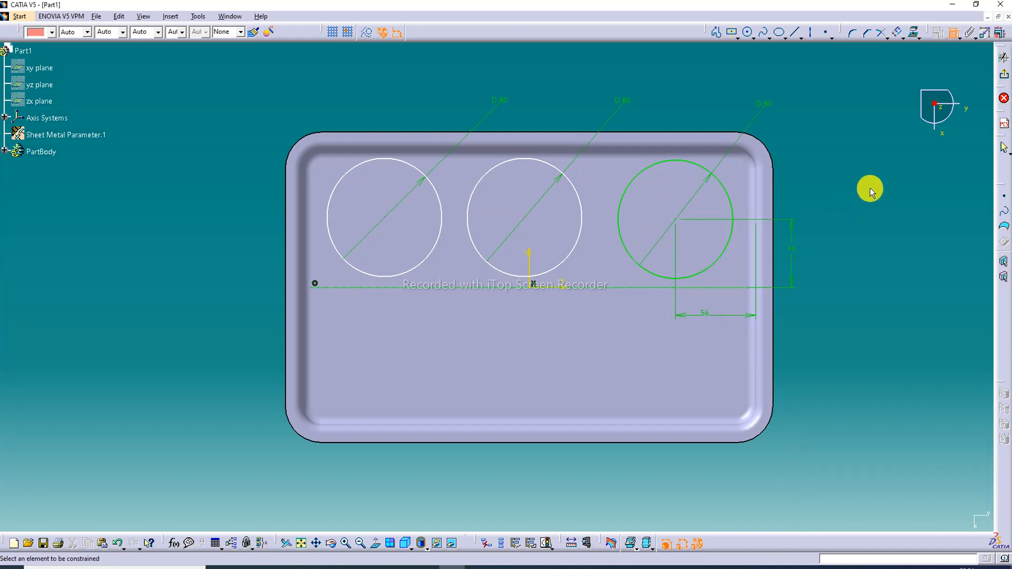
double_click(790, 249)
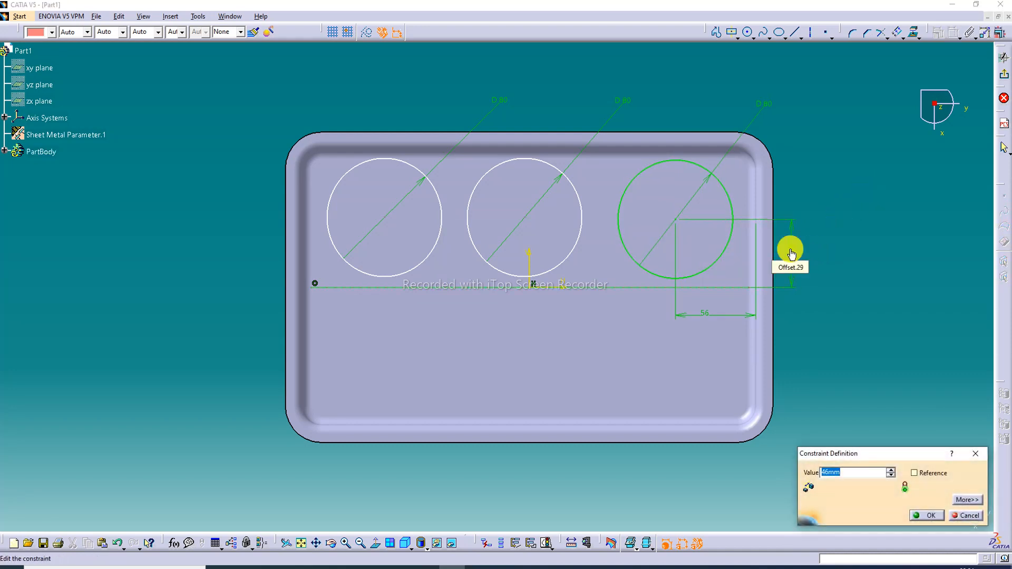
key(Return)
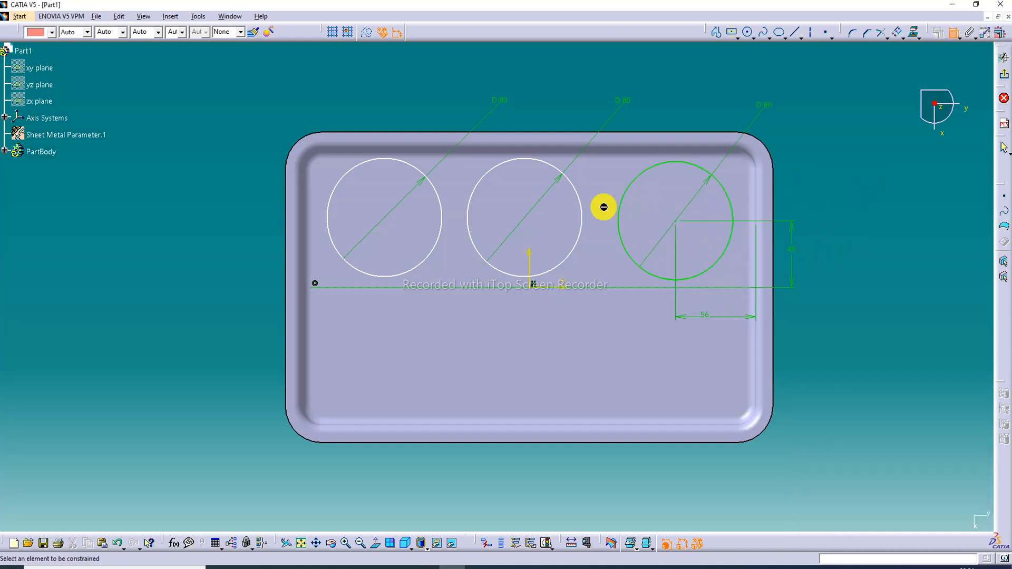
Constrain the left circle's centre to lie 45 mm above the construction line.
click(385, 217)
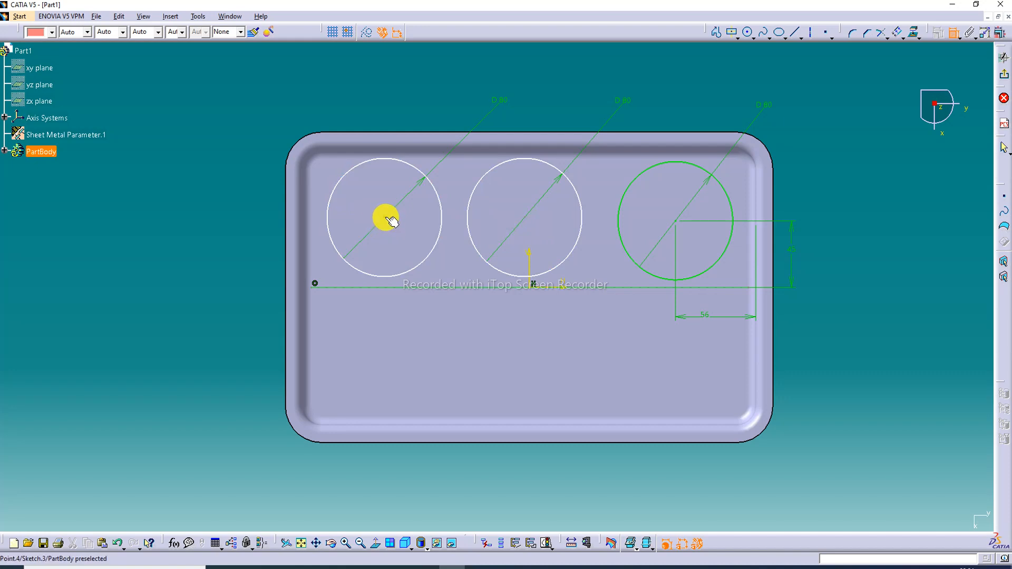
click(385, 288)
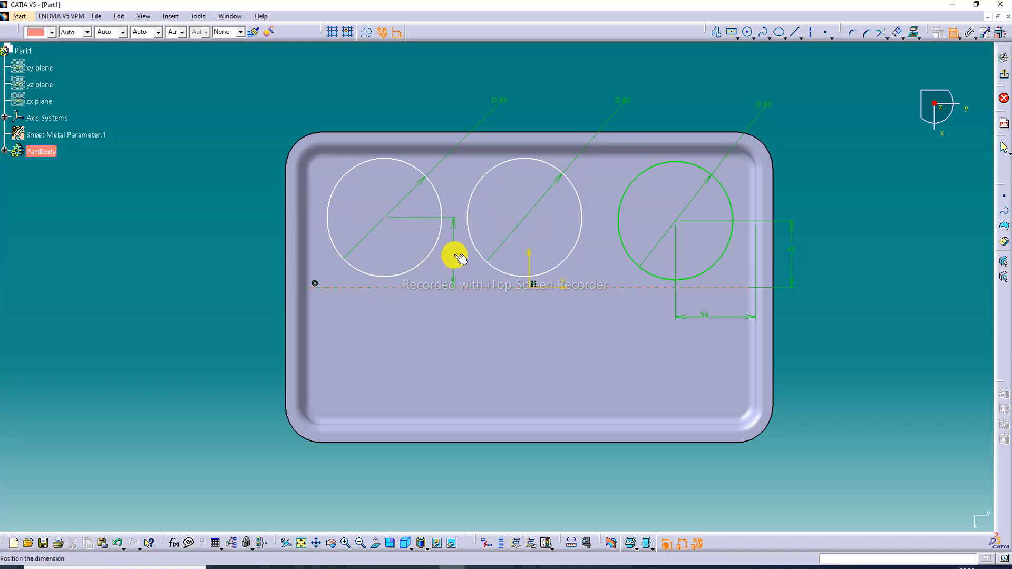
click(455, 258)
double_click(453, 254)
text(45)
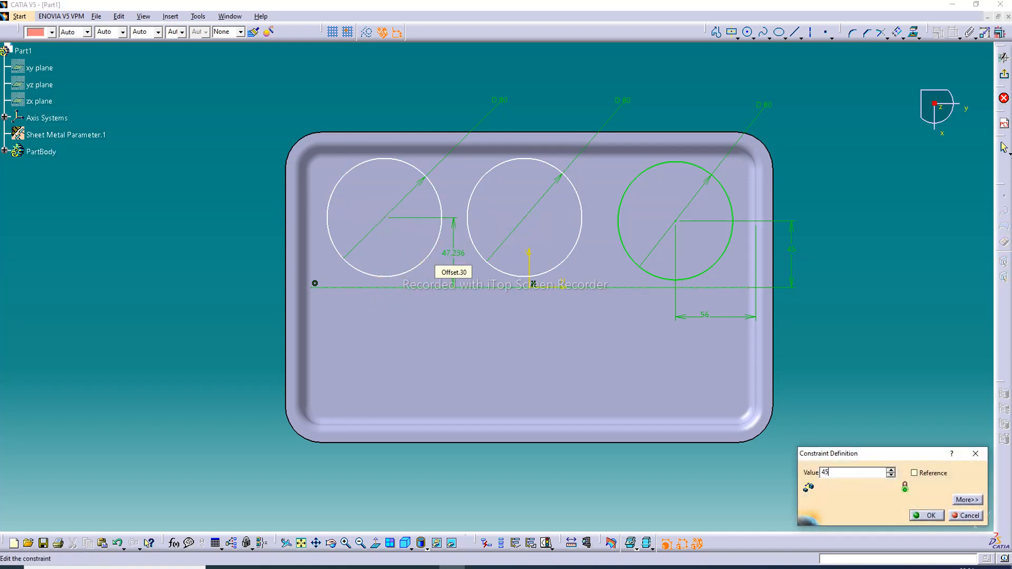
key(Return)
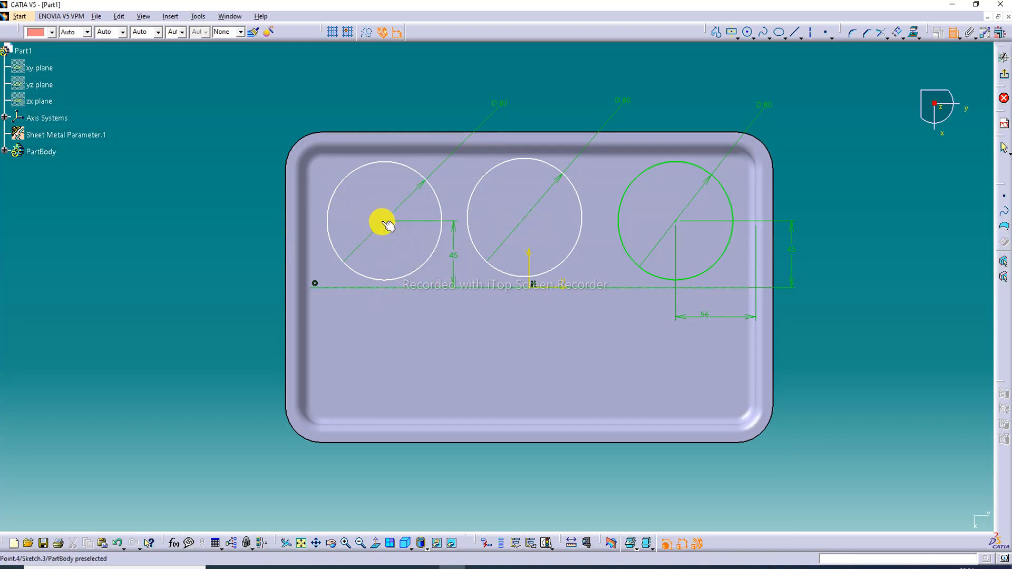
Dimension the left circle's centre from the left edge of the tray floor and set the distance to 56 mm.
click(382, 222)
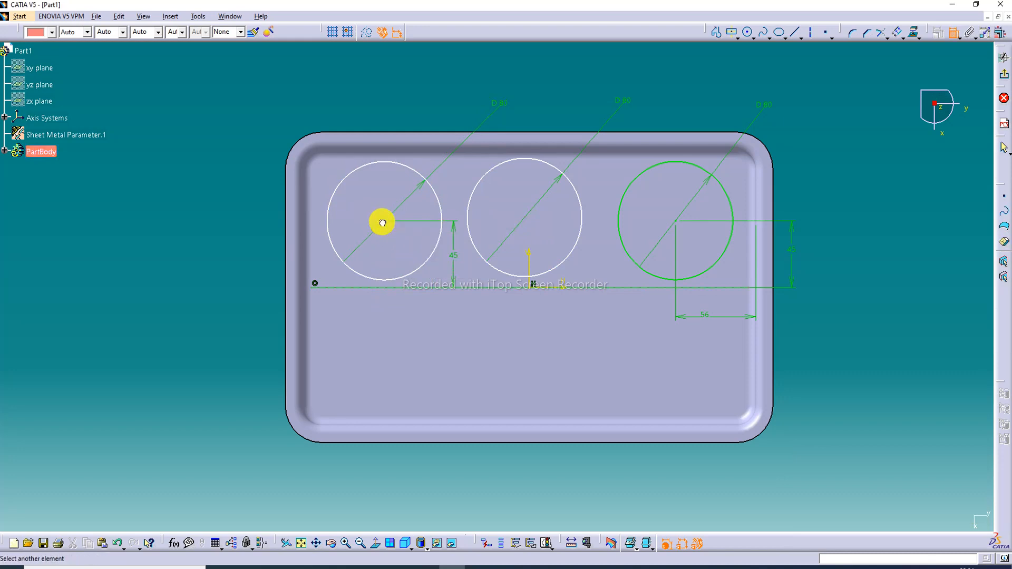
click(305, 218)
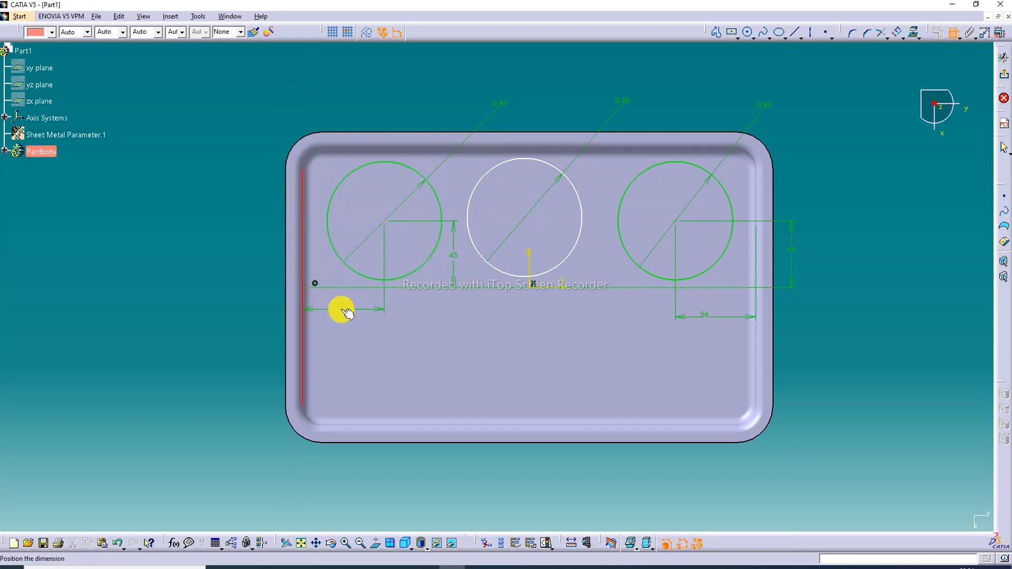
click(340, 314)
double_click(339, 314)
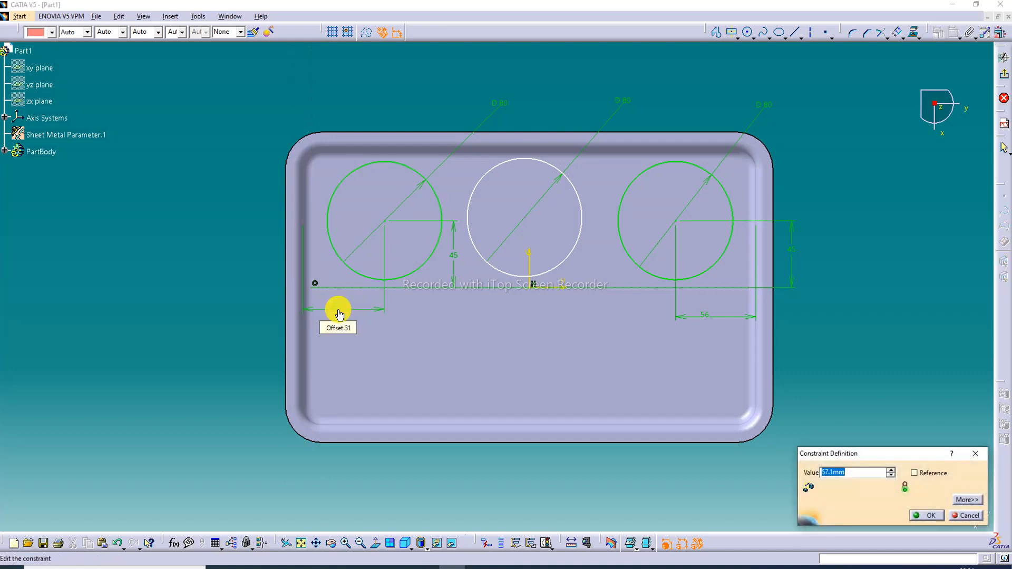
text(56)
key(Return)
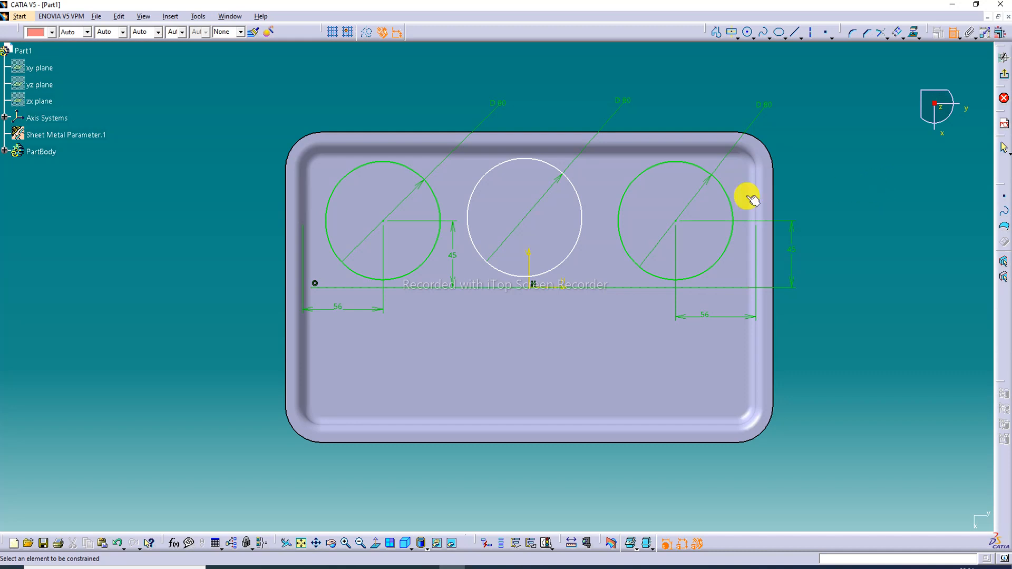
Constrain the middle circle's centre to lie 45 mm above the construction line.
click(528, 218)
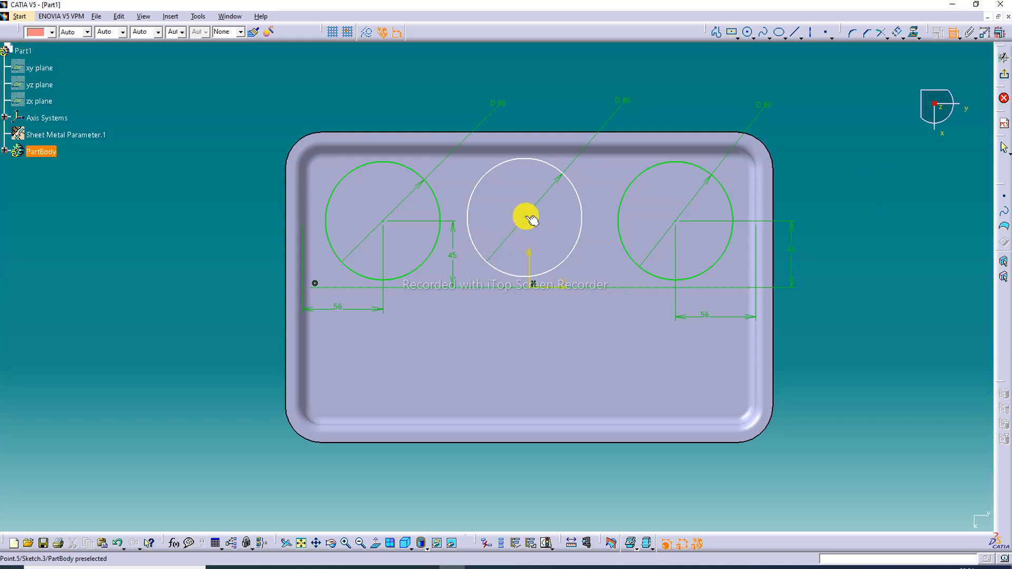
click(544, 287)
click(596, 253)
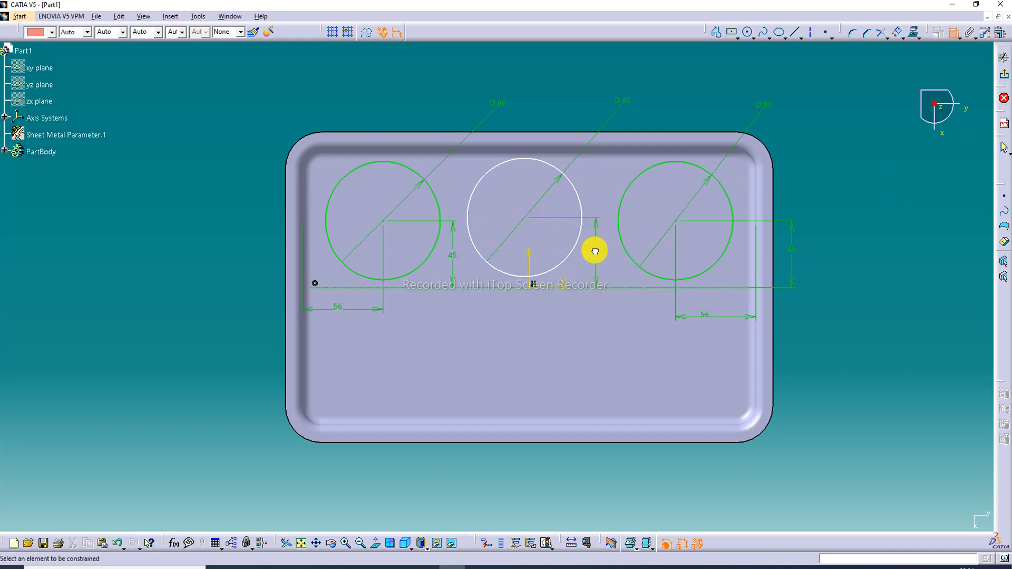
double_click(595, 251)
text(45)
key(Return)
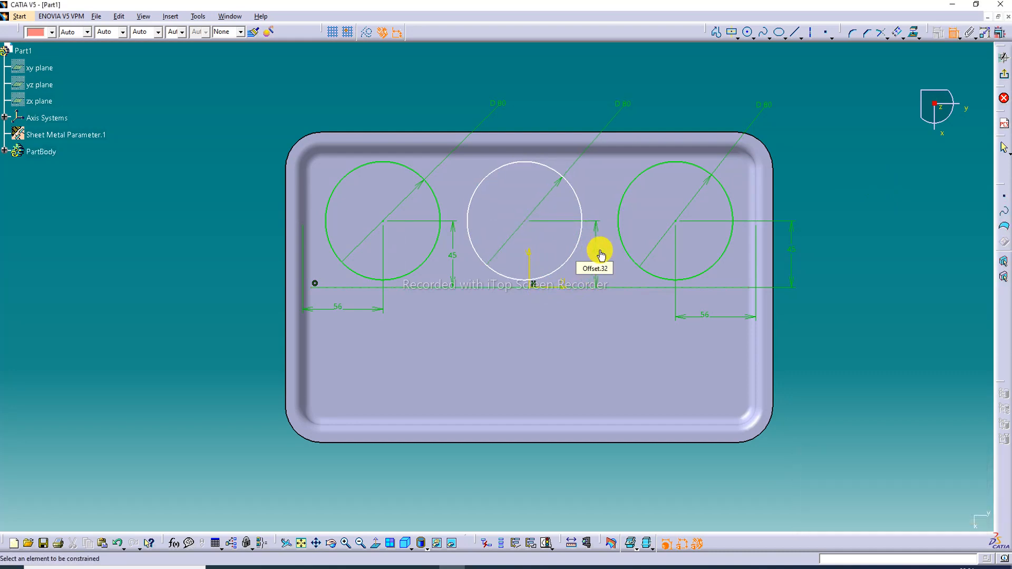
Dimension the horizontal distance between the middle and right circle centres and set it to 102 mm.
click(527, 222)
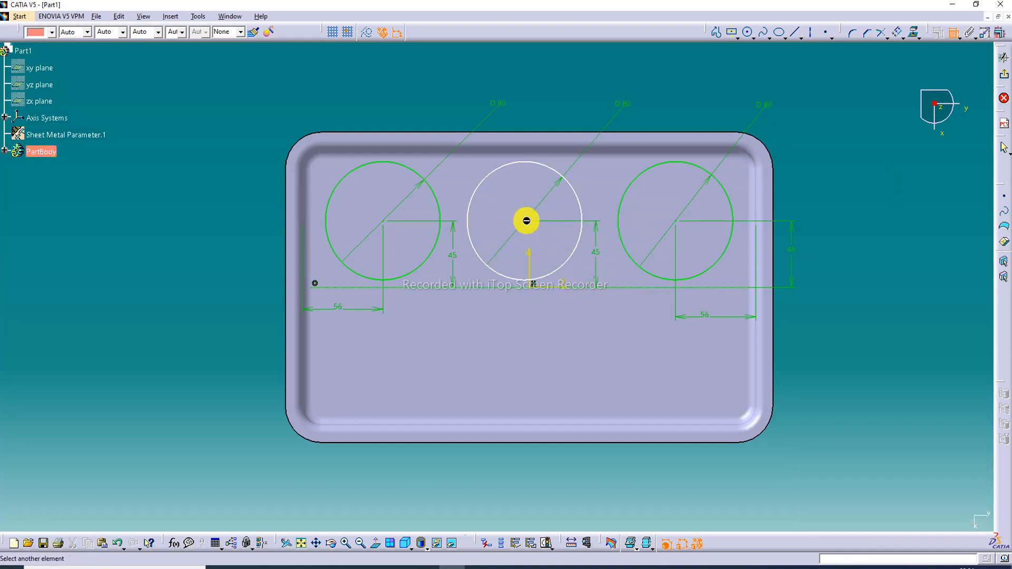
click(676, 222)
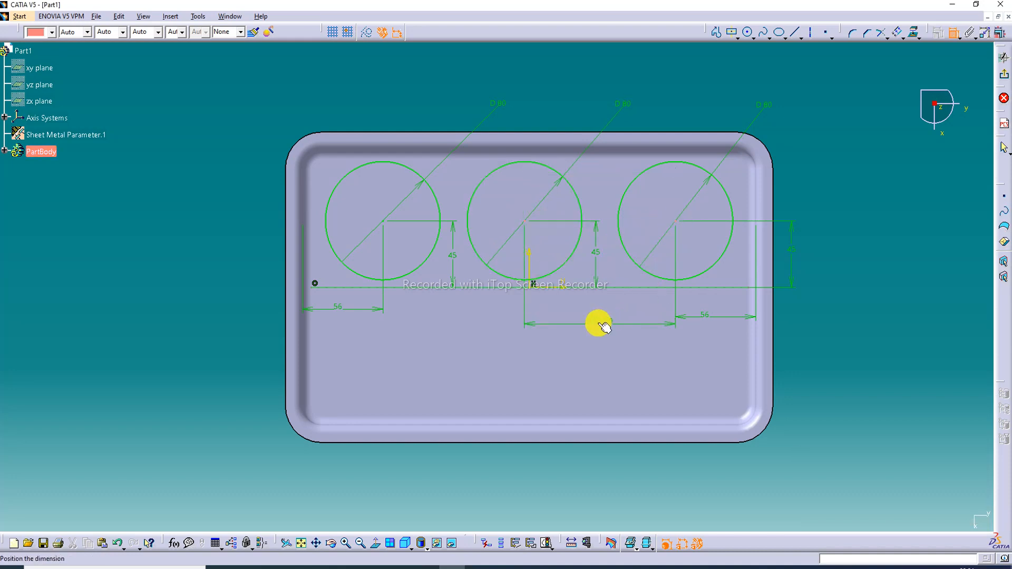
click(599, 323)
double_click(599, 324)
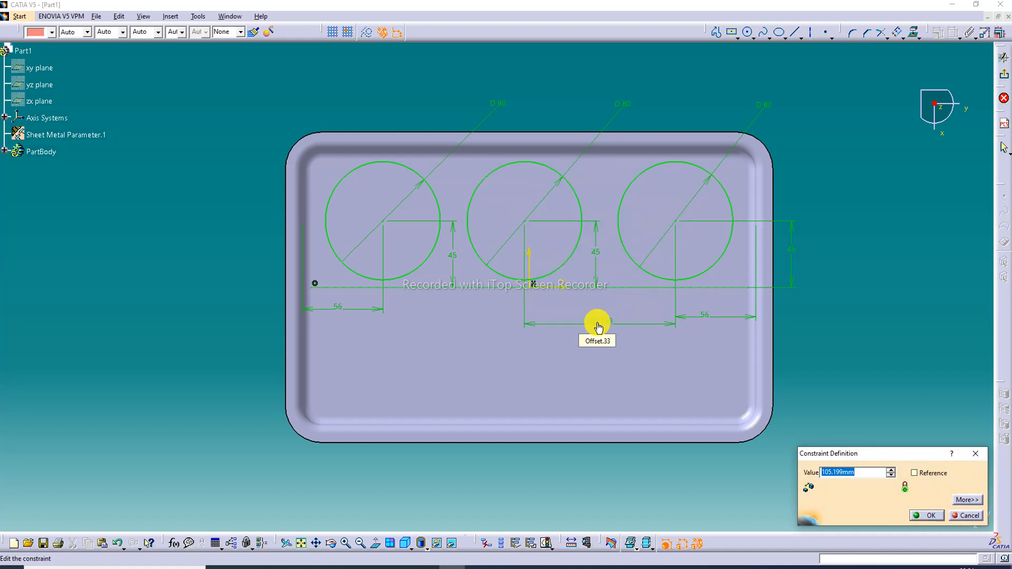
text(102)
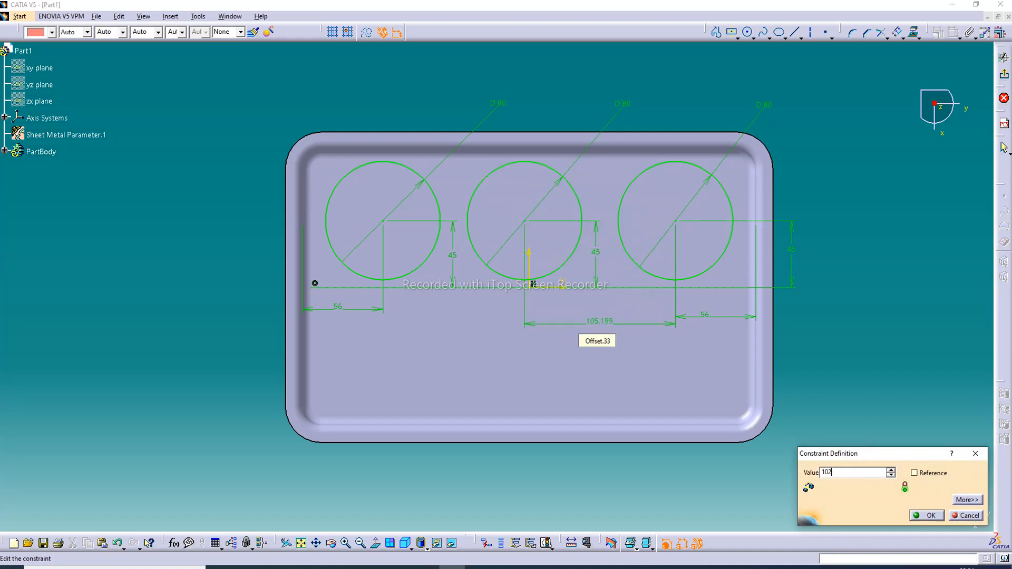
key(Return)
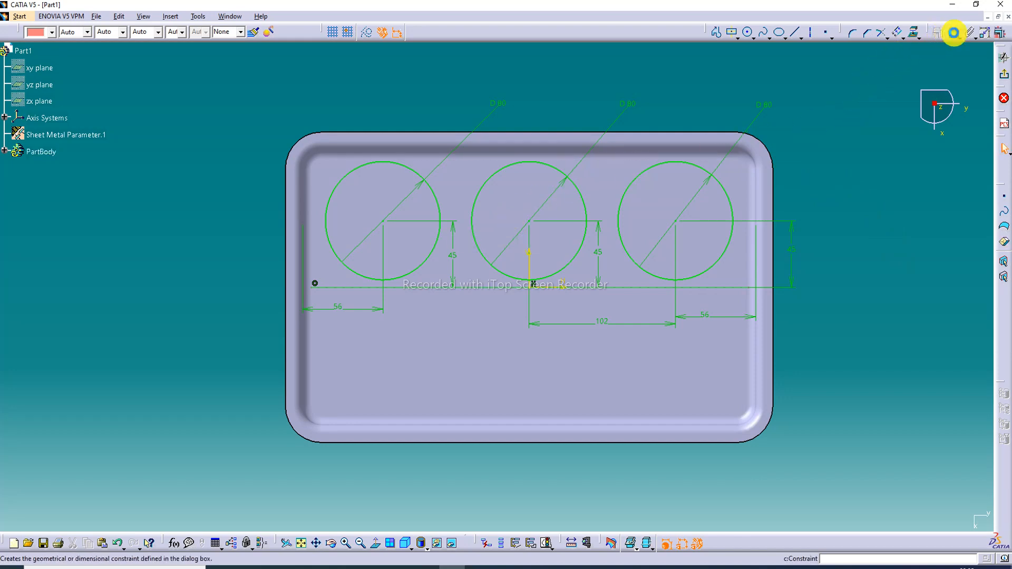
Mirror the left, middle and right circles about the horizontal construction line, and exit the sketch.
click(917, 37)
click(913, 57)
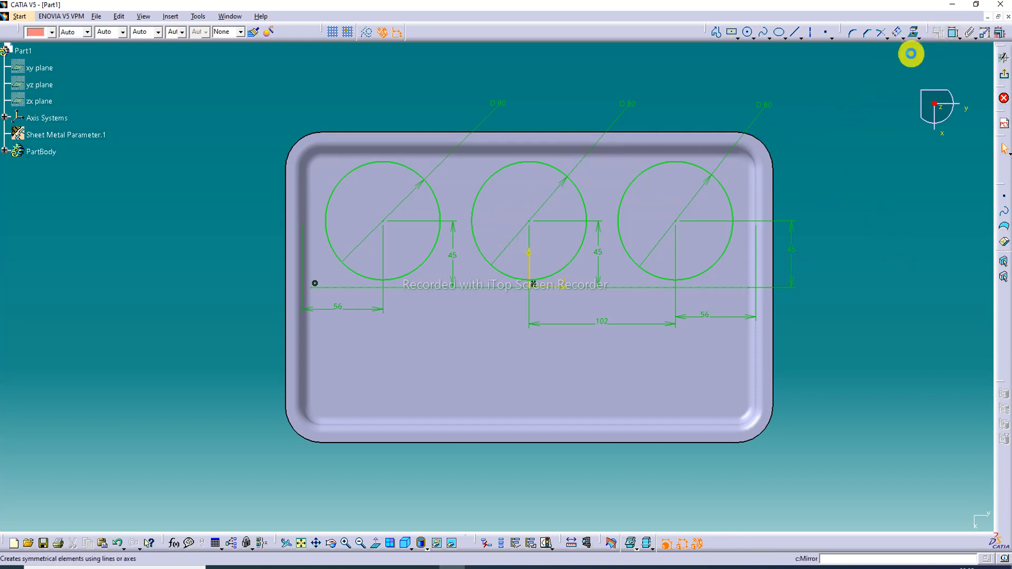
click(438, 256)
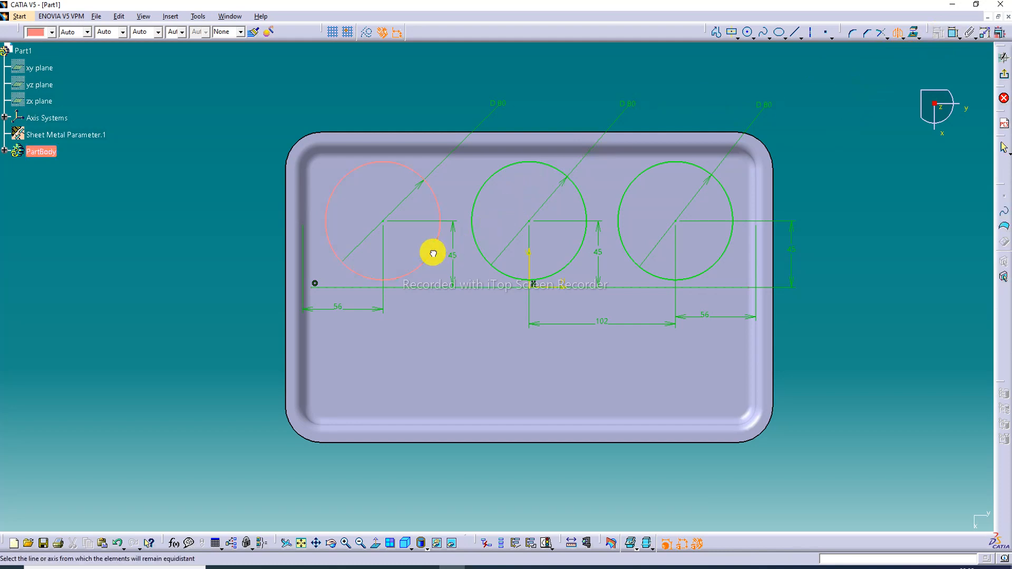
click(422, 288)
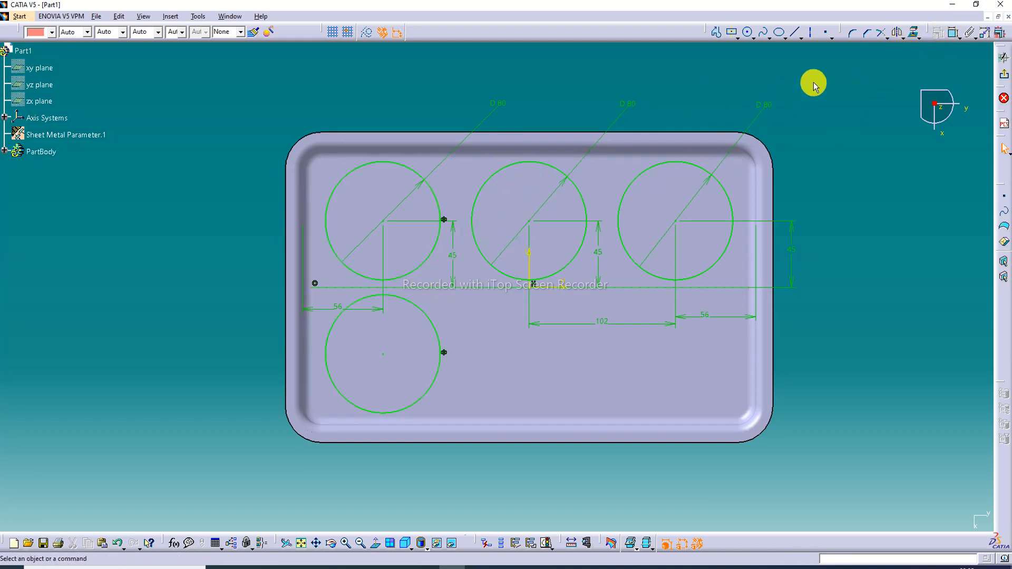
click(898, 33)
click(558, 267)
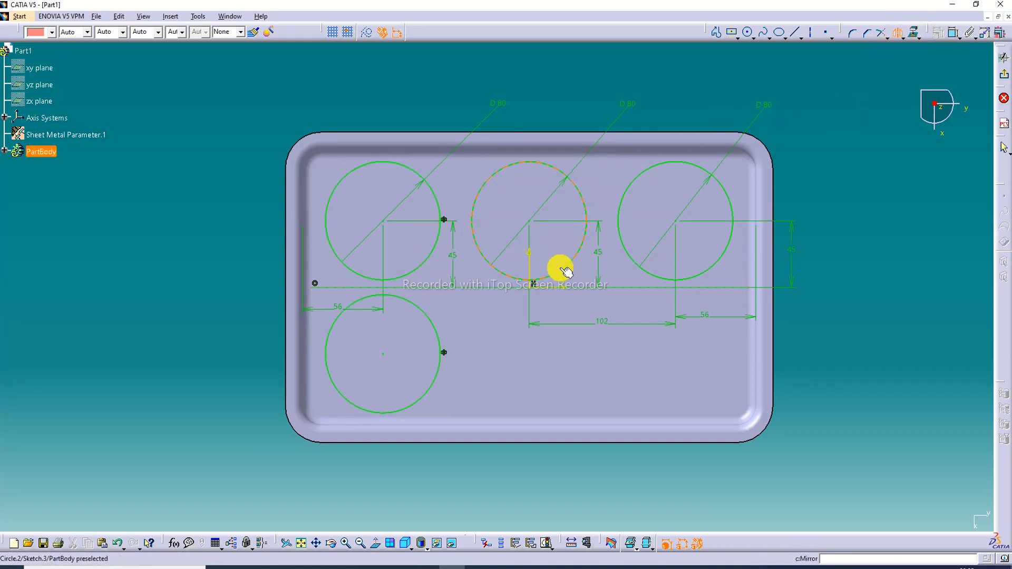
click(578, 287)
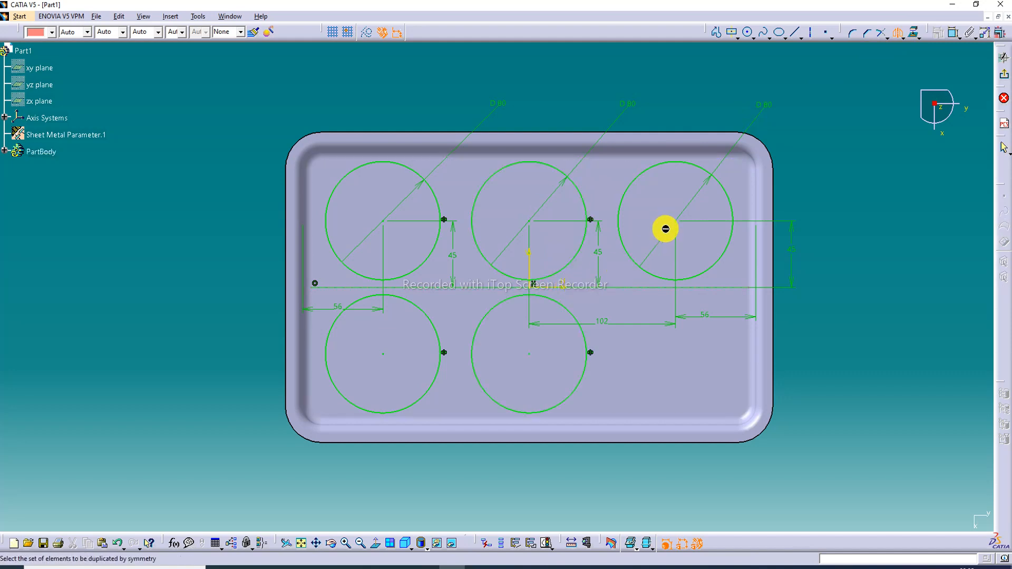
click(655, 276)
click(655, 286)
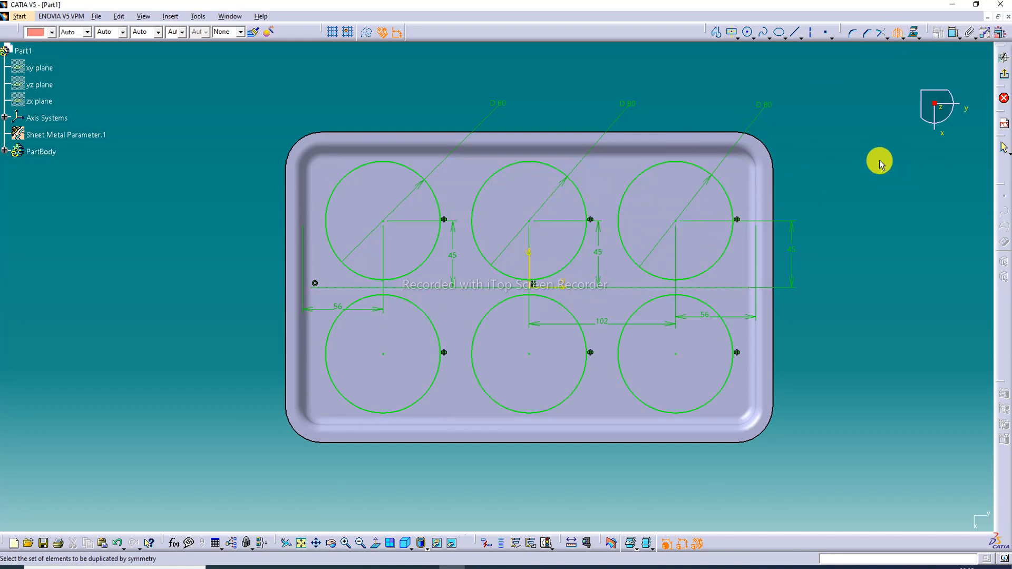
click(1004, 74)
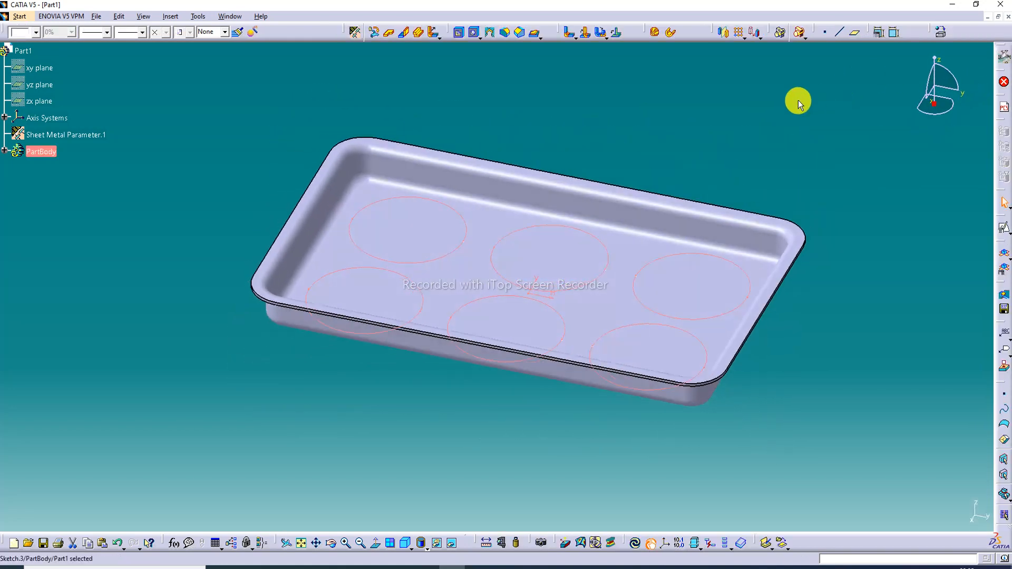
Start a Surface Stamp from the six-circle sketch on the tray floor and set its height to 60 mm.
click(539, 36)
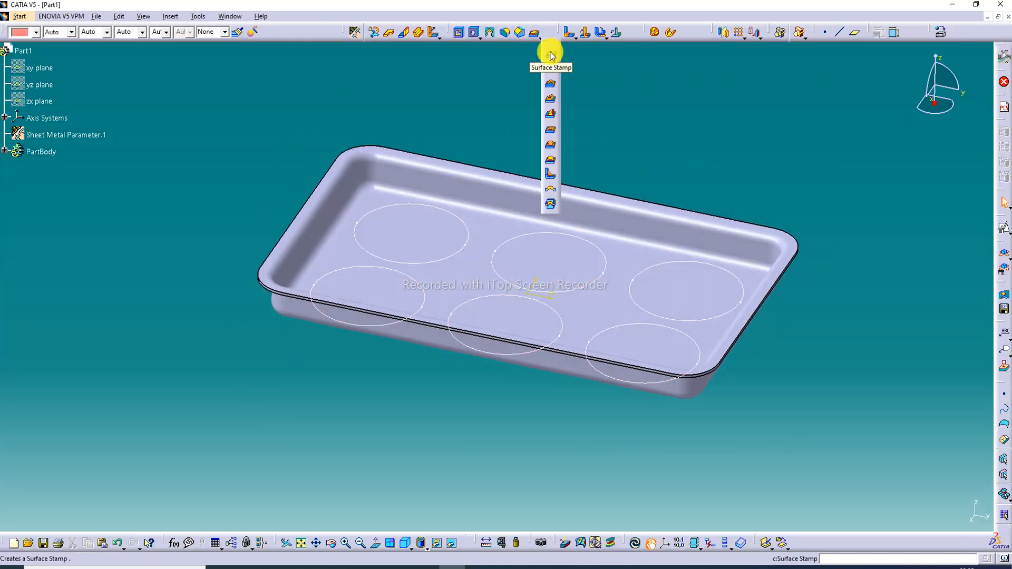
click(551, 55)
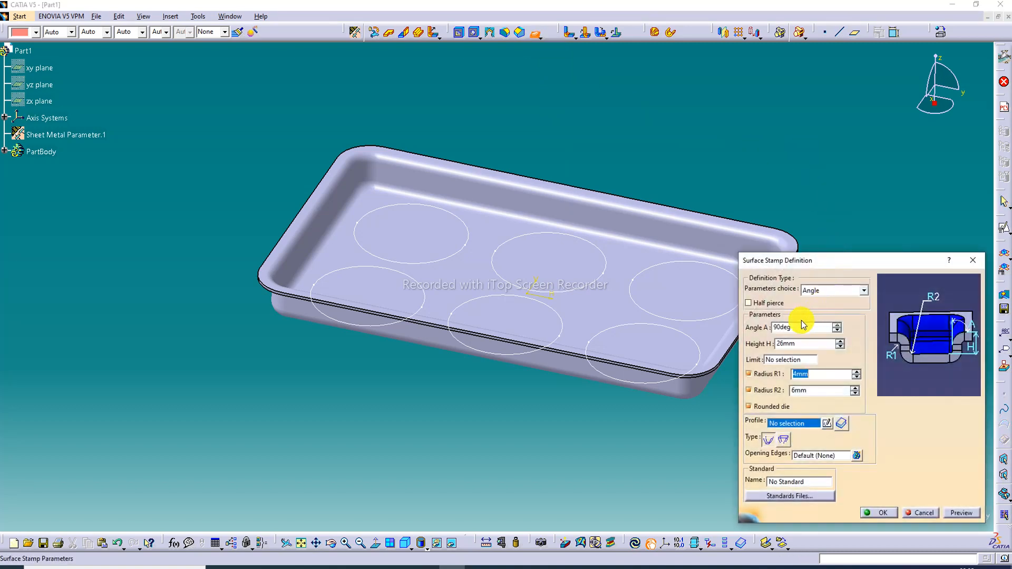
click(707, 319)
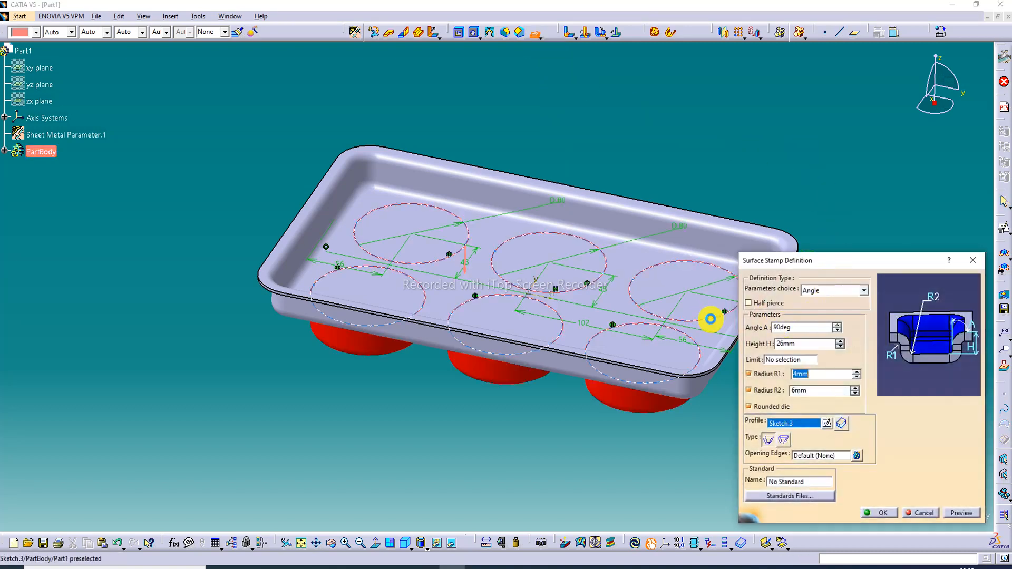
double_click(797, 343)
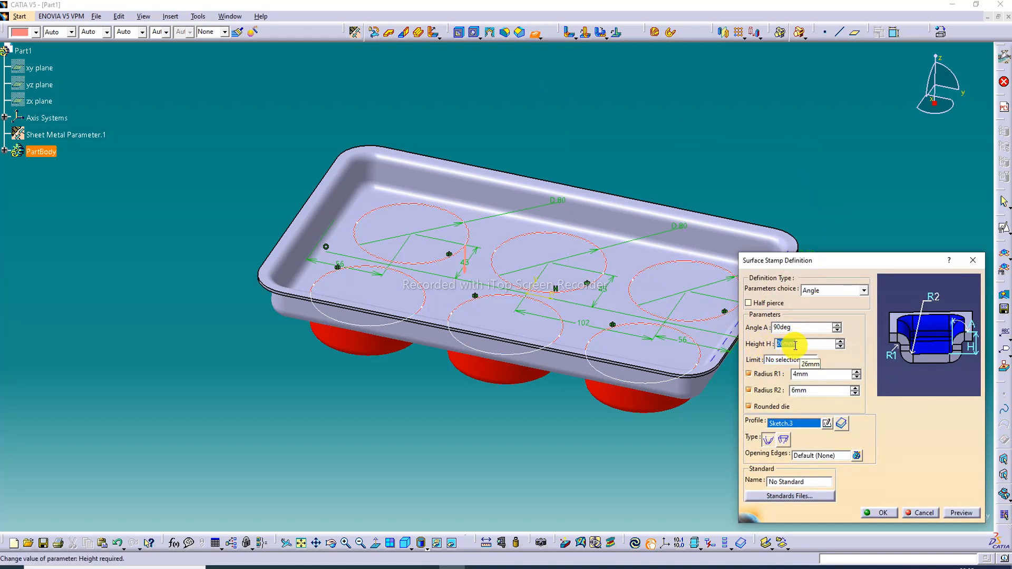
text(60)
key(Return)
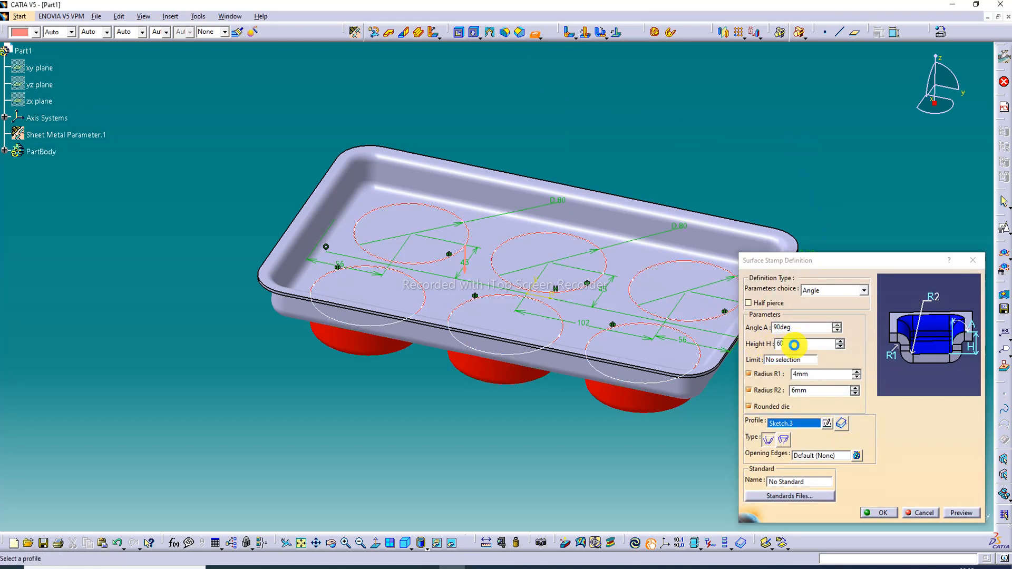
Set the cup stamp's radius R1 to 2 mm and radius R2 to 8 mm, and create the stamp.
double_click(804, 375)
text(2)
double_click(802, 390)
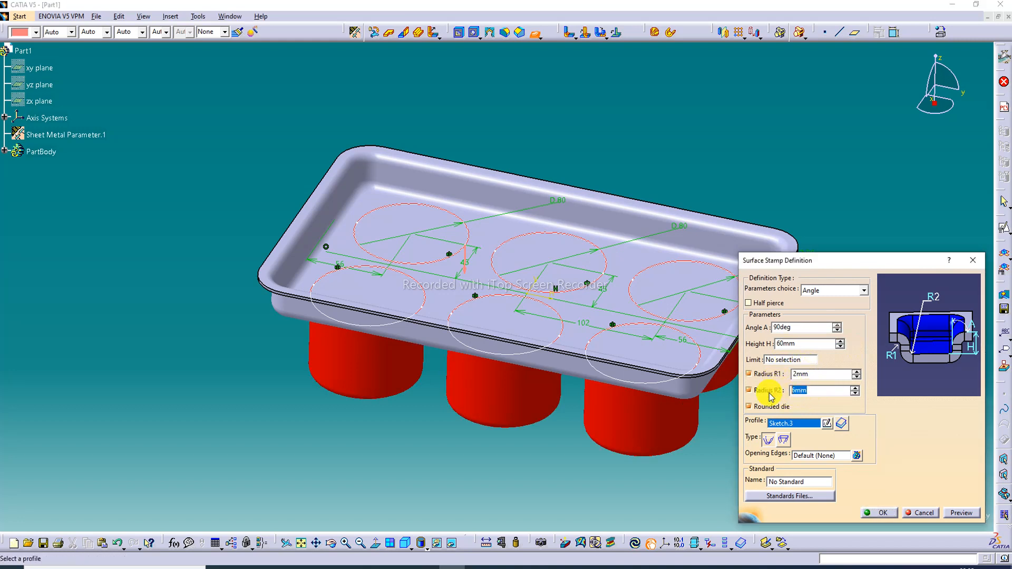
click(956, 513)
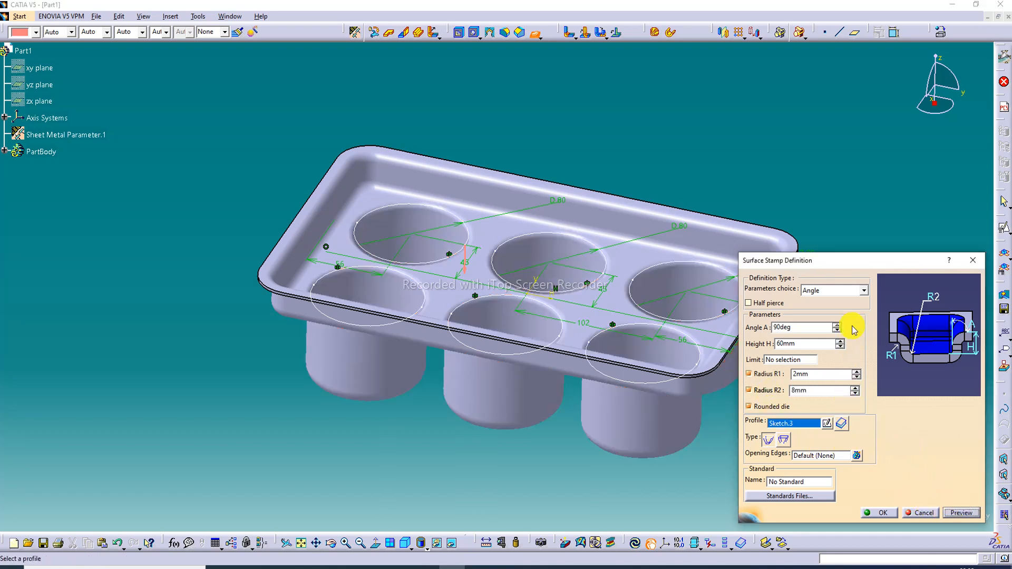
click(879, 513)
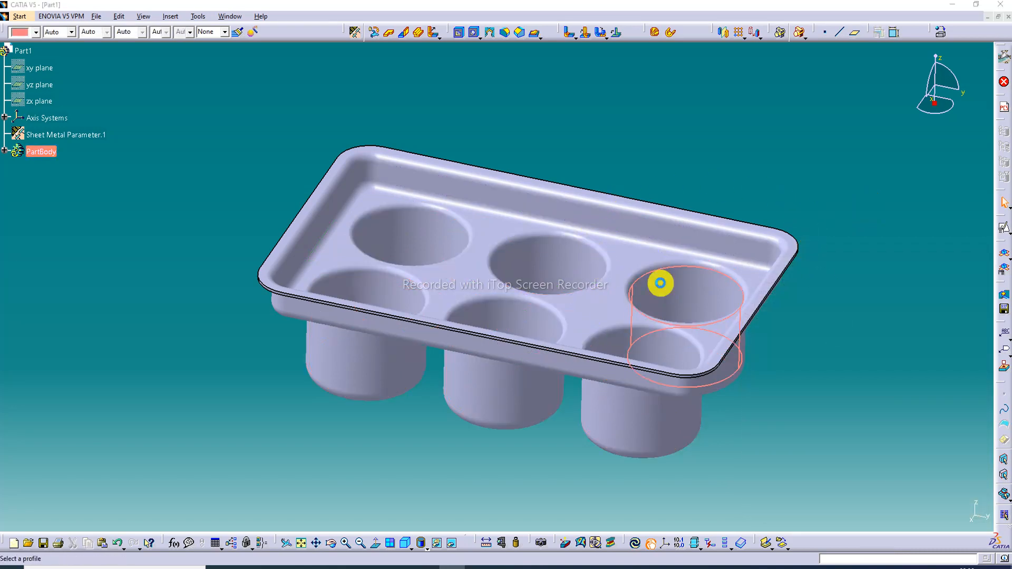
Edit the surface stamp of the six cups and set its height to 62 mm.
double_click(659, 283)
double_click(799, 343)
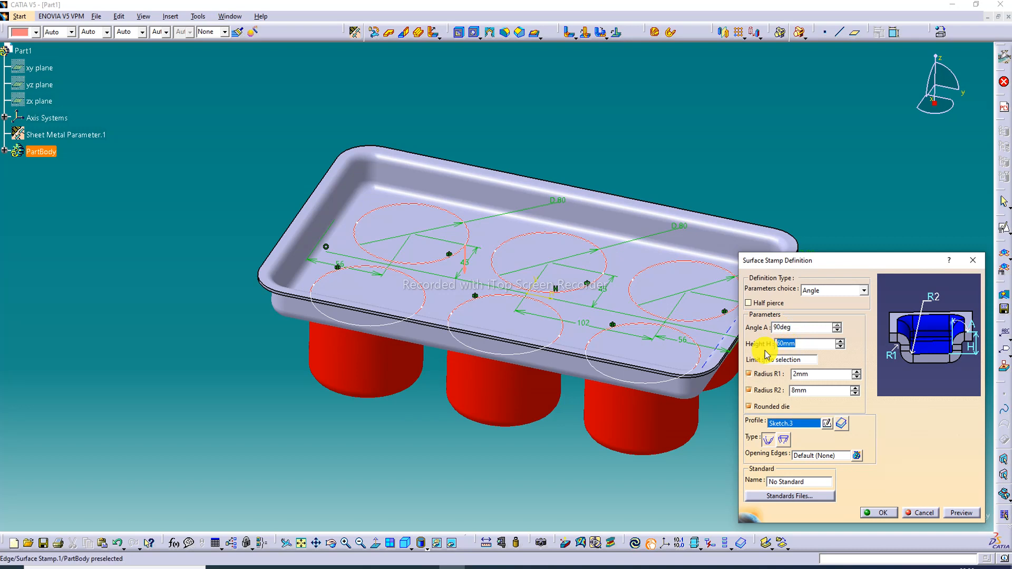
text(62)
key(Return)
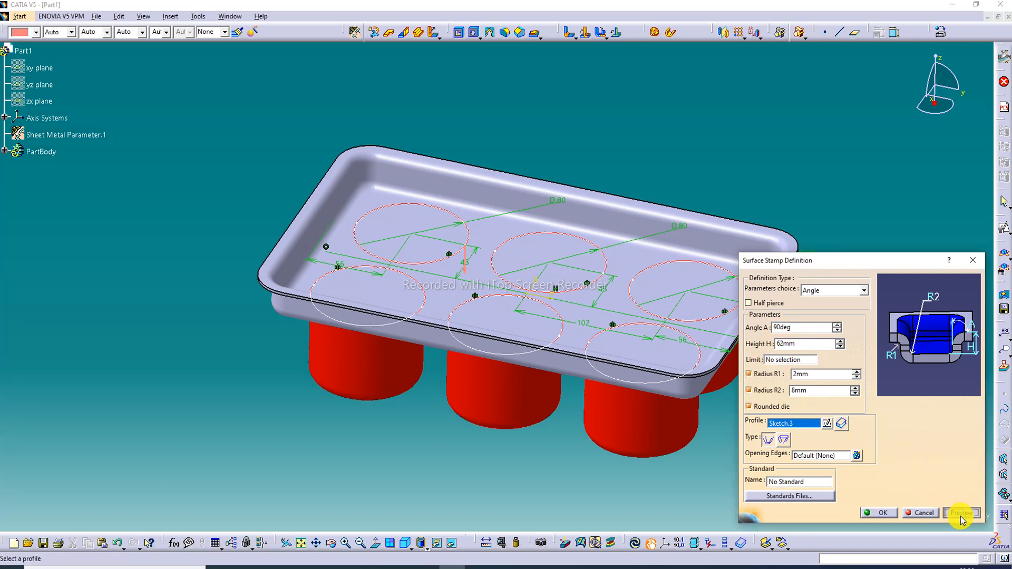
click(880, 513)
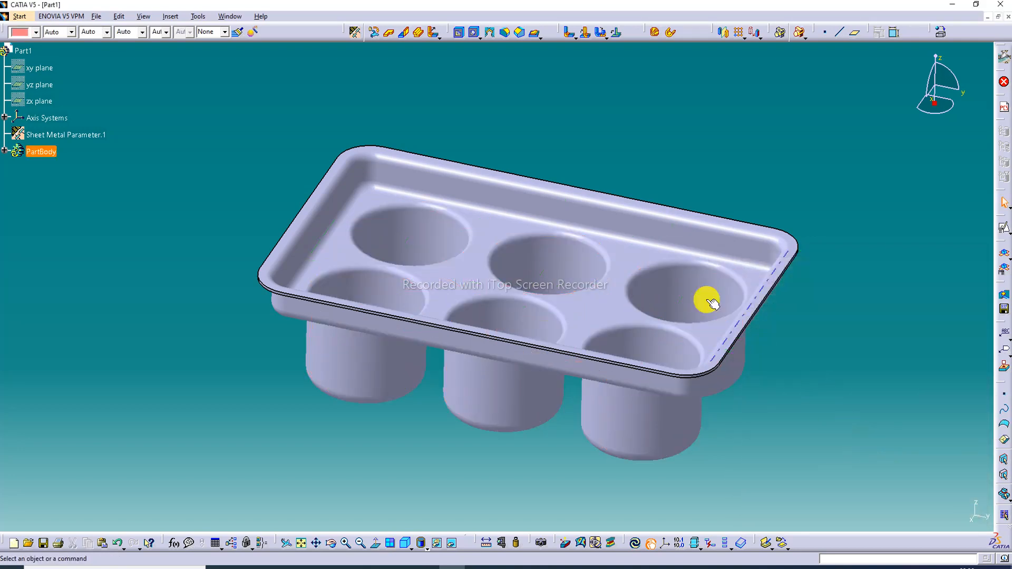
Start a Tear Drop flange with a length of 2 mm and a radius of 2 mm.
middle_drag(391, 267, 430, 294)
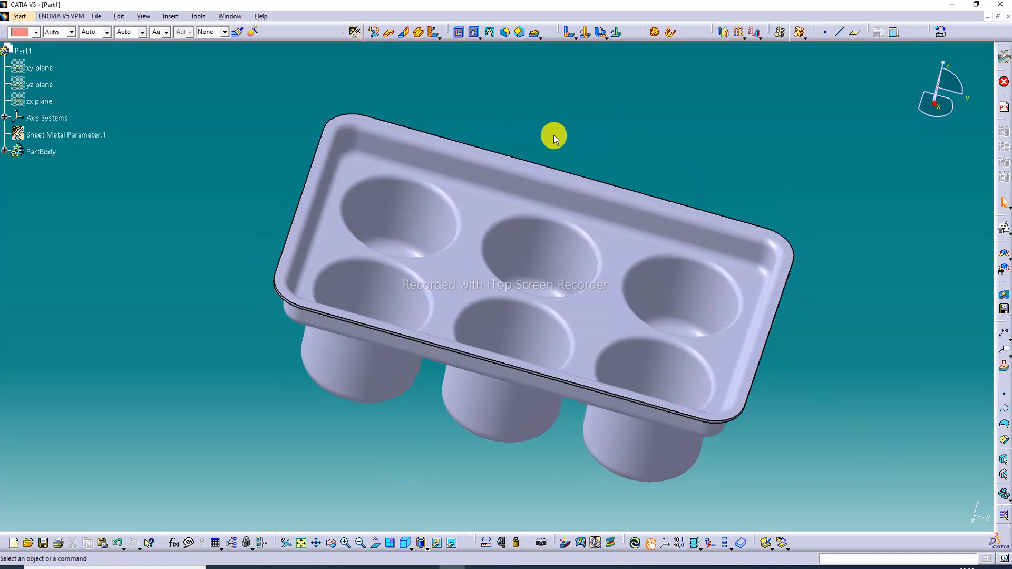
click(438, 38)
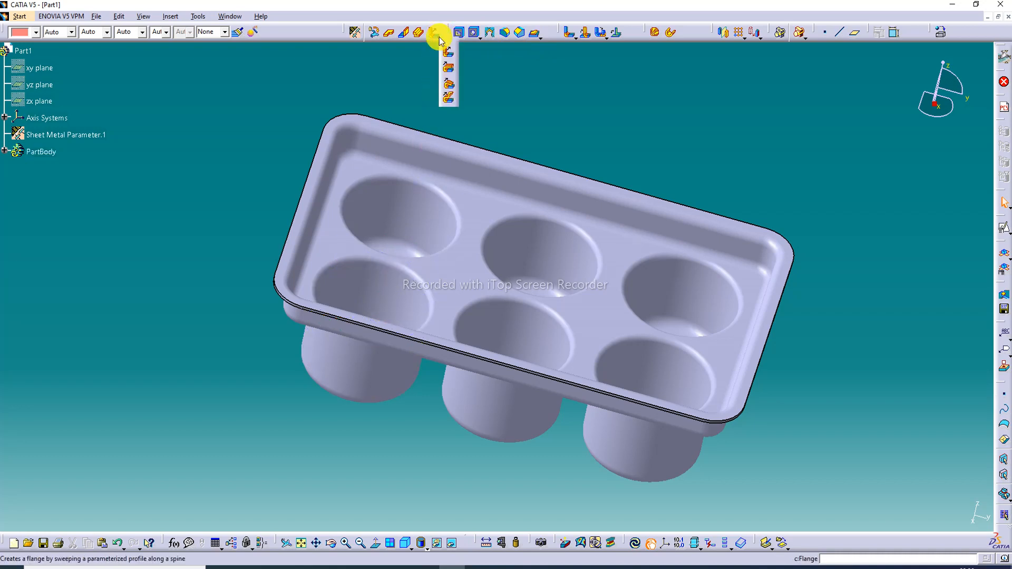
click(449, 84)
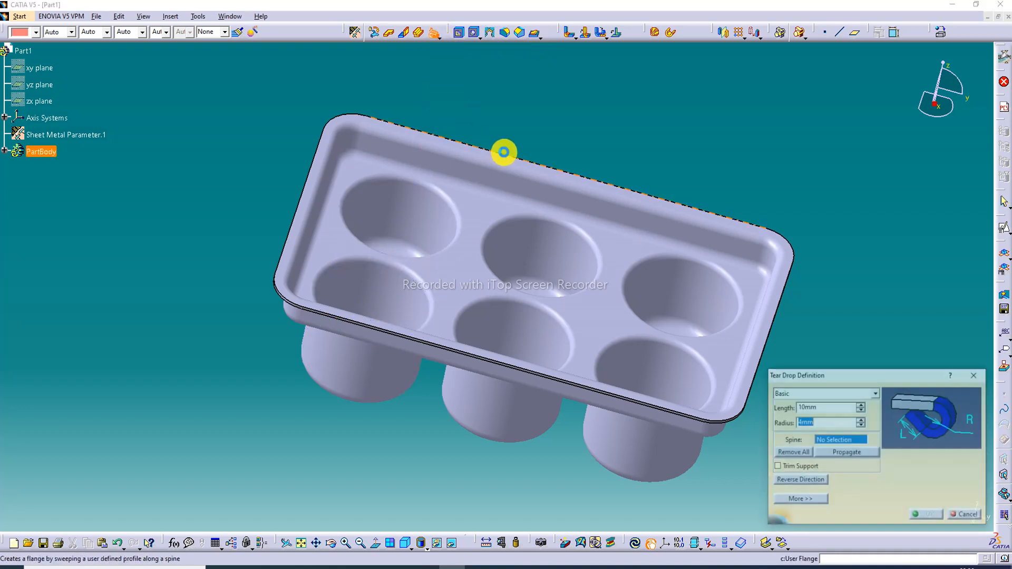
click(821, 407)
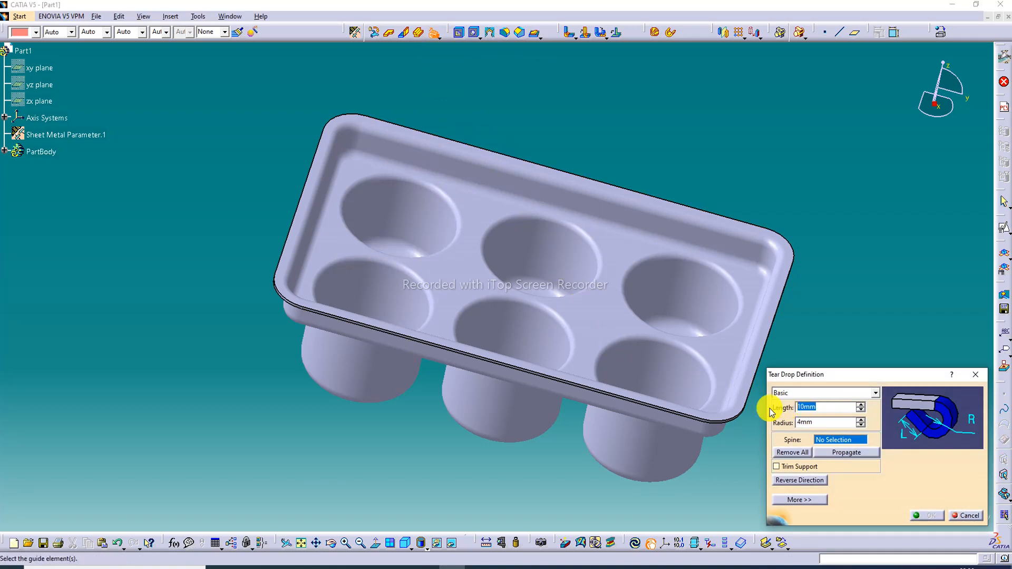
click(814, 424)
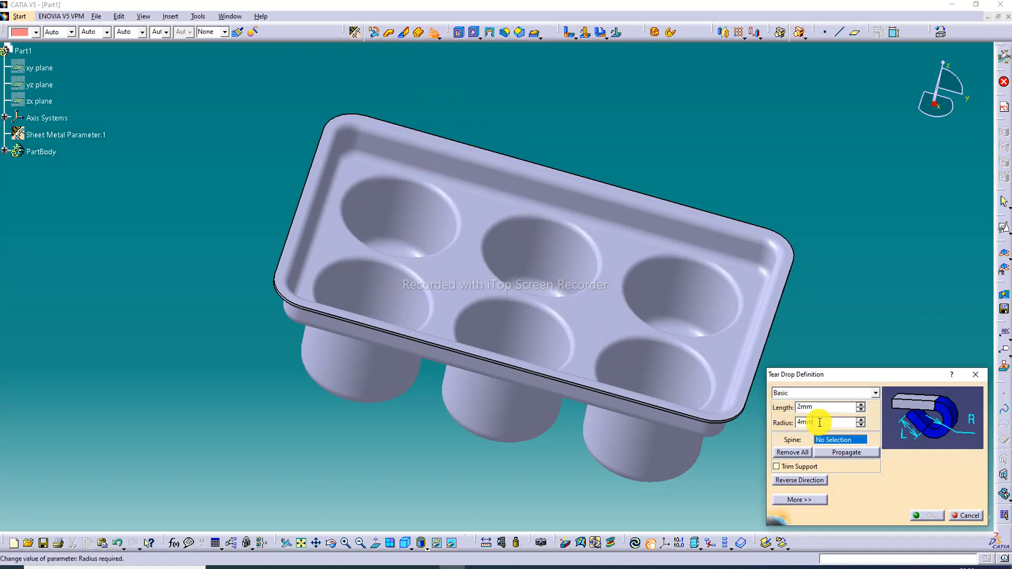
key(Return)
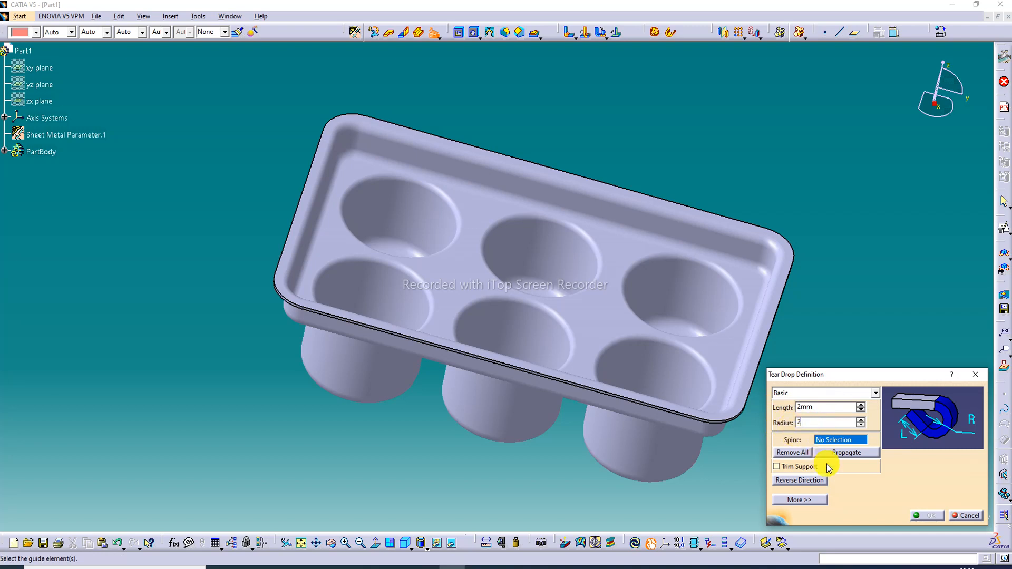
Pick all eight outer rim edges of the tray, straights and corners, as the tear drop's spine and create the flange.
click(677, 417)
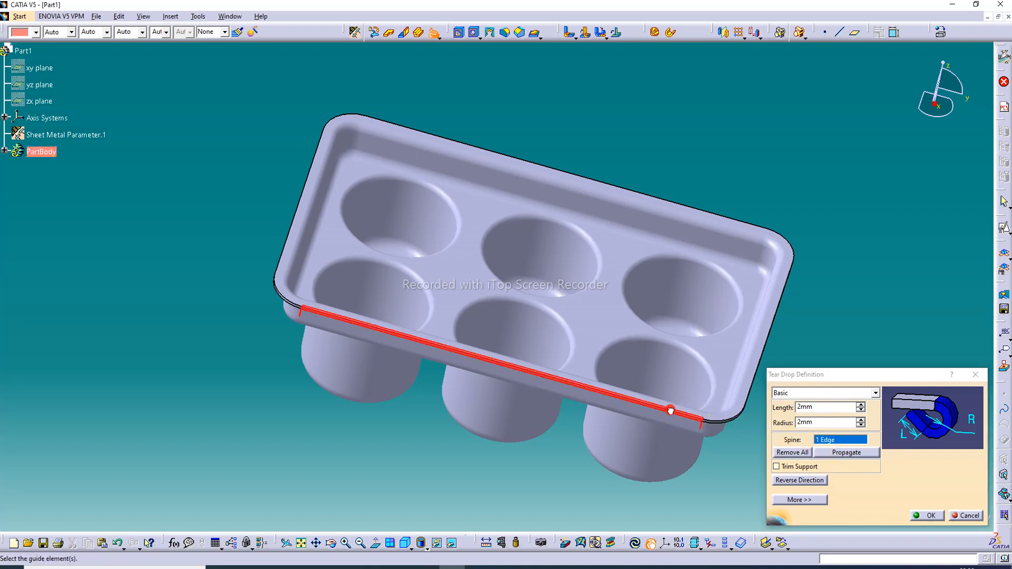
click(726, 419)
middle_drag(728, 293, 622, 299)
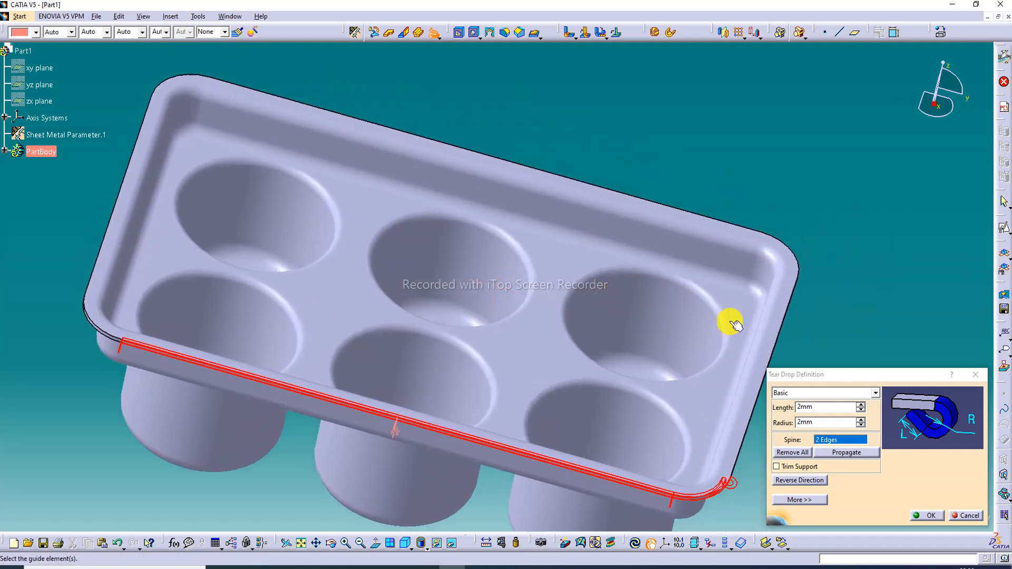
click(754, 430)
click(790, 255)
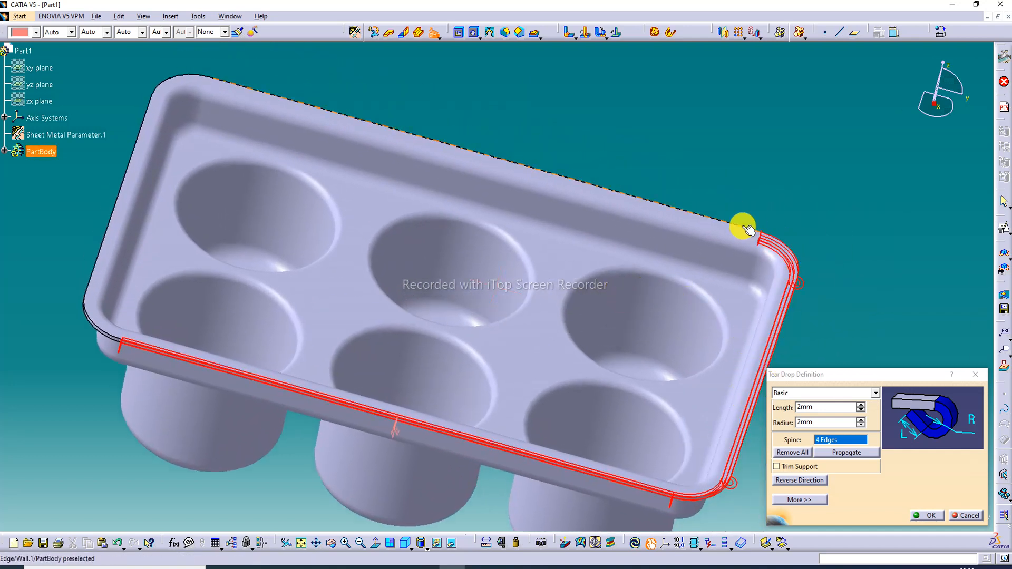
click(723, 220)
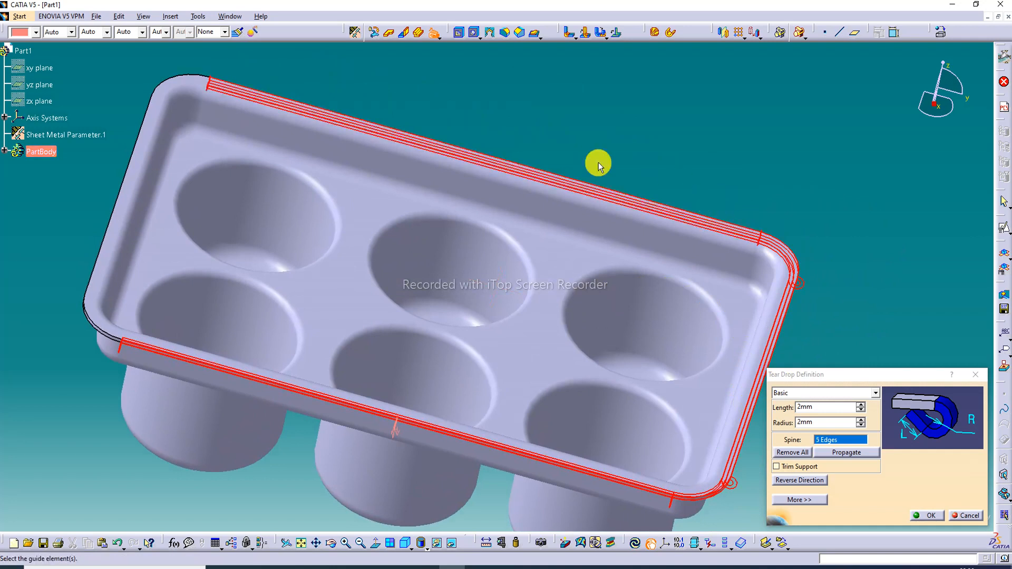
click(205, 77)
click(147, 128)
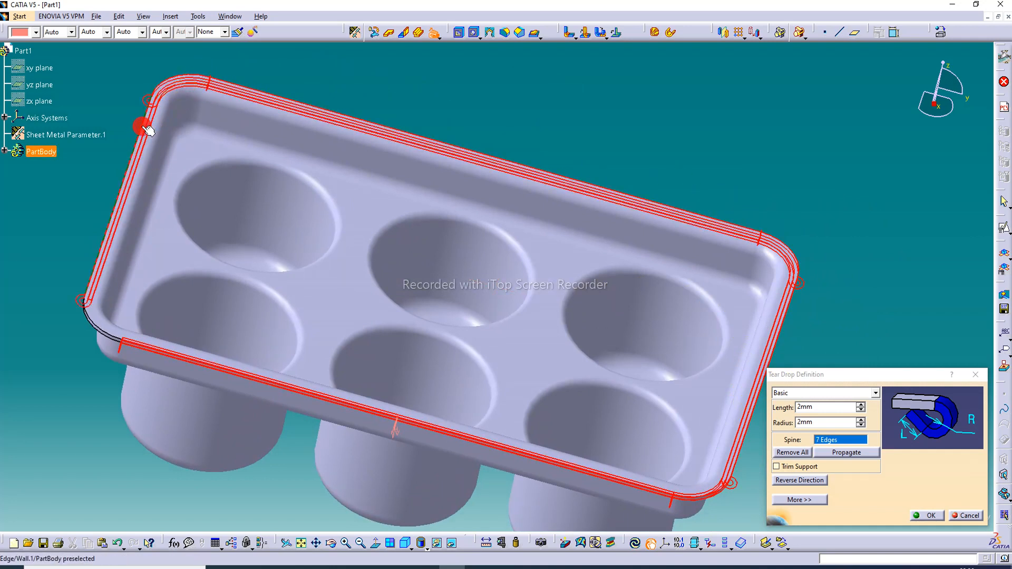
click(111, 335)
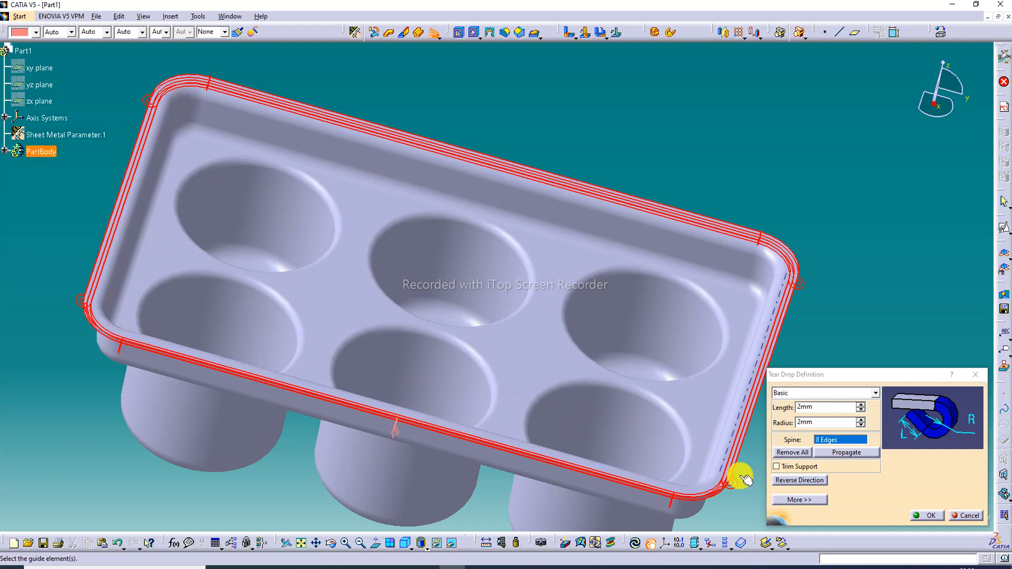
click(921, 516)
Switch the display of the finished tray to Shading with Material.
middle_drag(461, 312, 533, 219)
middle_drag(242, 210, 513, 377)
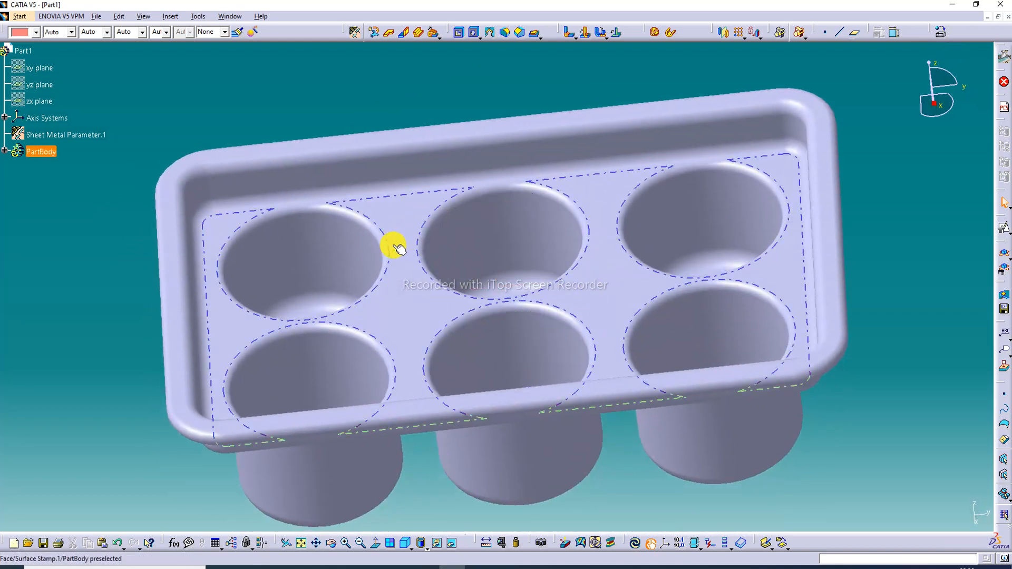
click(425, 547)
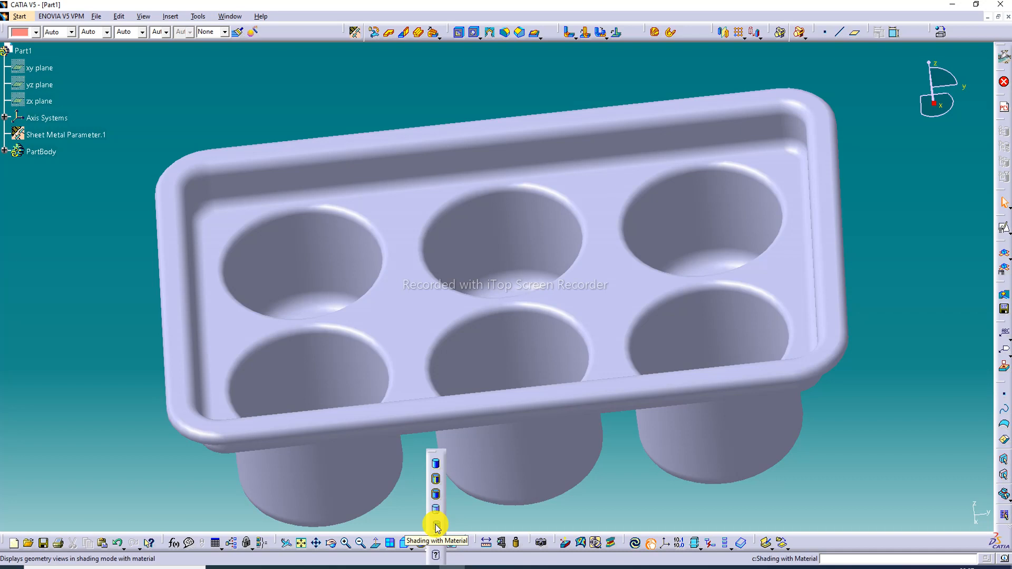
Apply the Steel material from the metal catalog to the tray's PartBody.
click(942, 33)
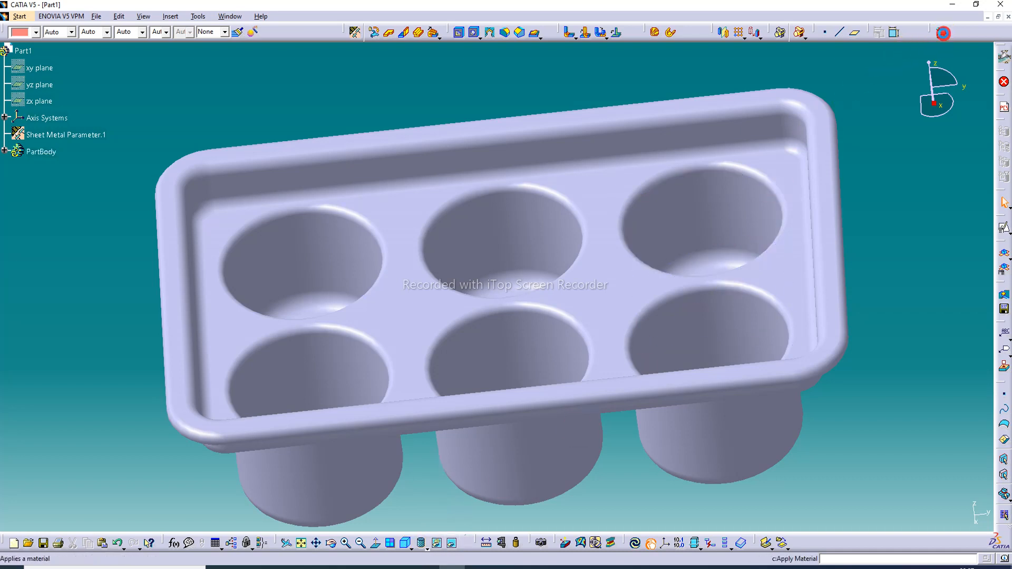
click(742, 243)
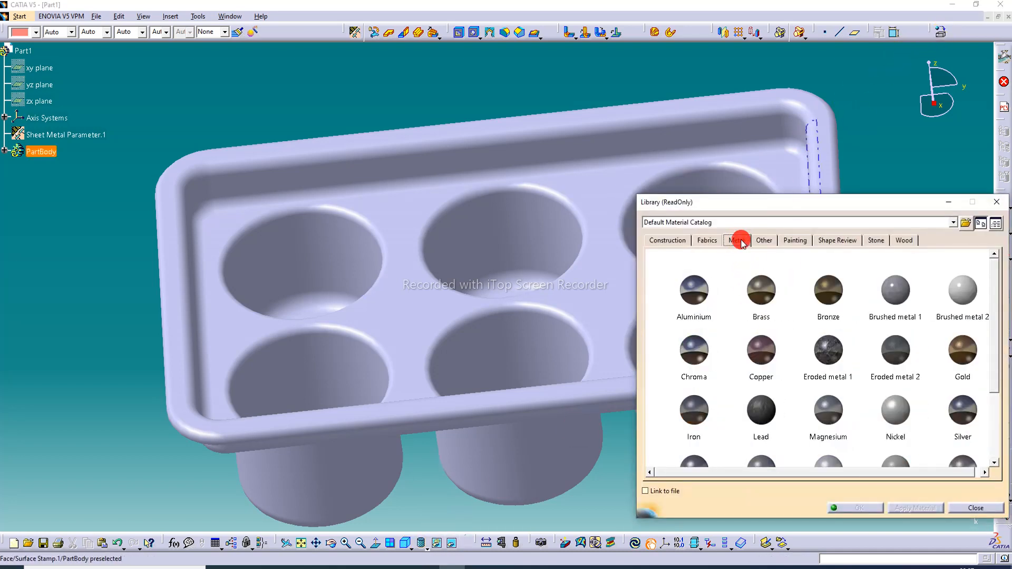
scroll(712, 348, down, 2)
click(704, 433)
drag(704, 433, 606, 400)
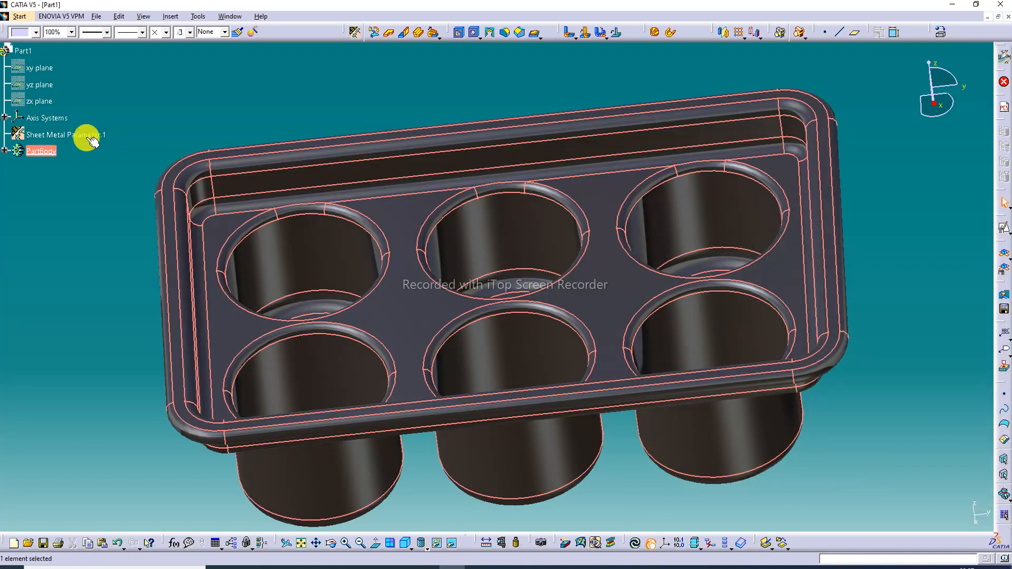
click(140, 117)
Open the rendering properties of the Steel material under PartBody and set its reflectivity to 1.00.
click(4, 151)
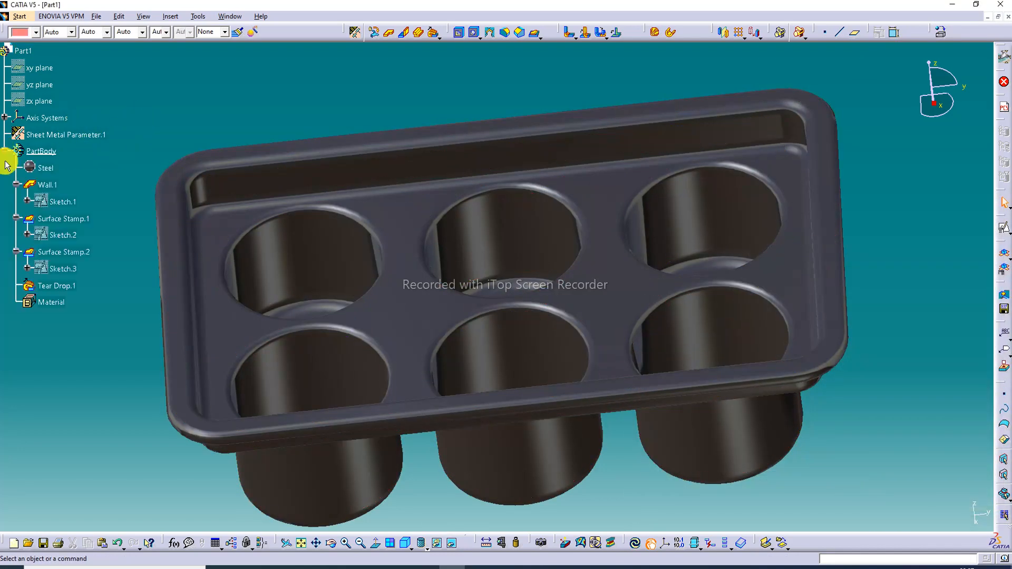
click(44, 167)
right_click(47, 168)
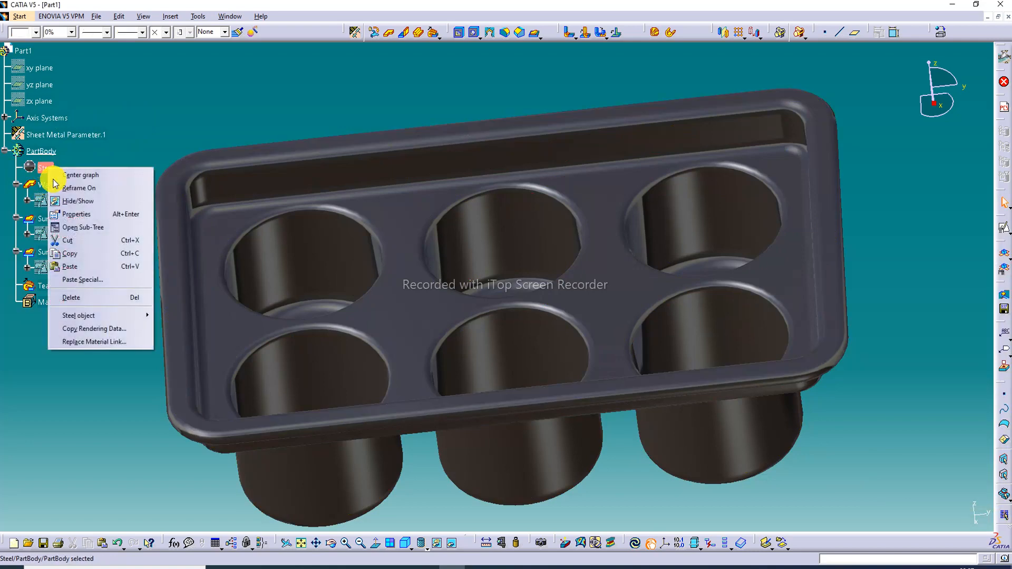
click(77, 215)
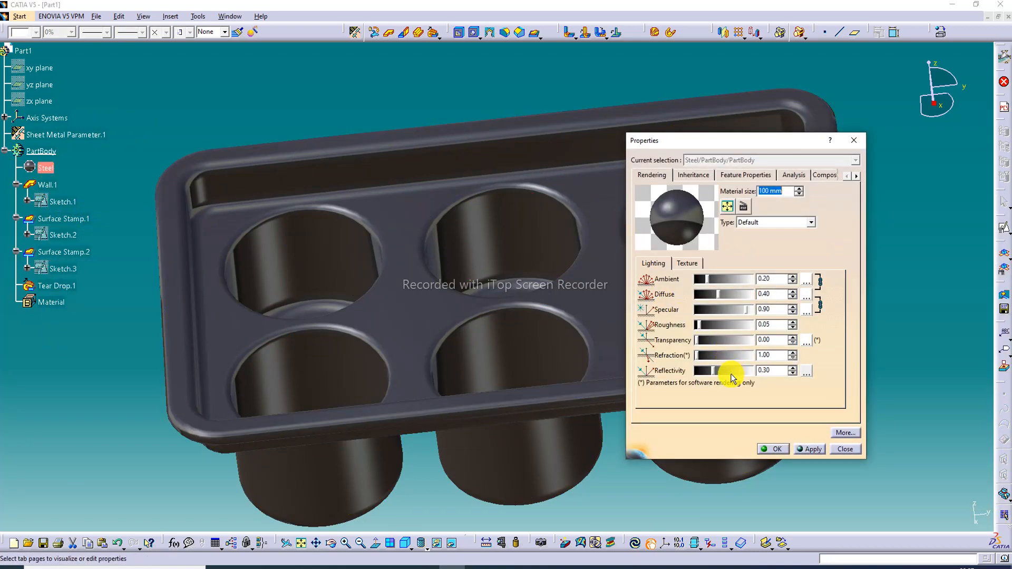
drag(713, 373, 751, 371)
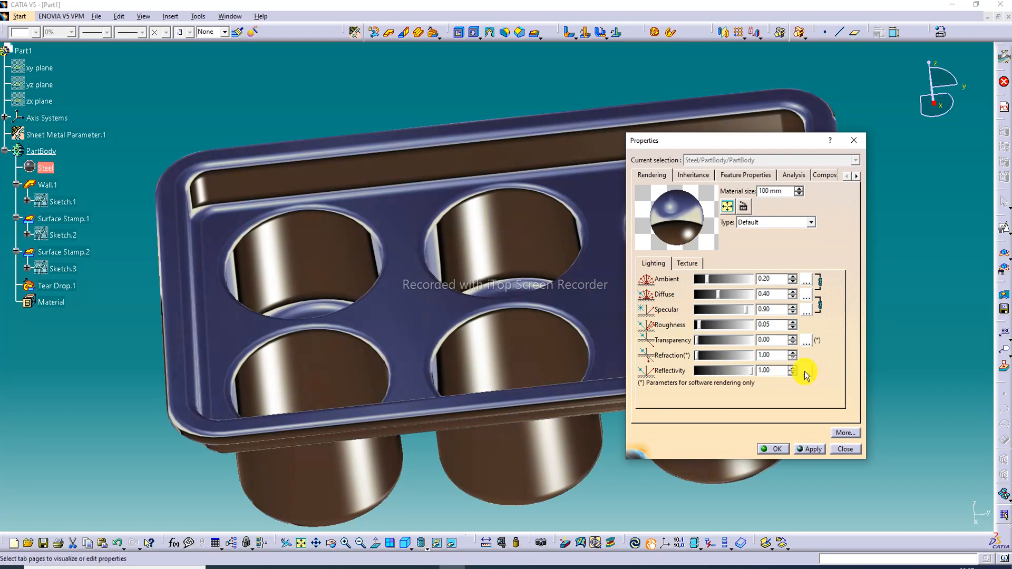
Choose the predefined Meeting room environment as the Steel material's reflection map and accept the material properties.
click(806, 371)
scroll(913, 374, down, 8)
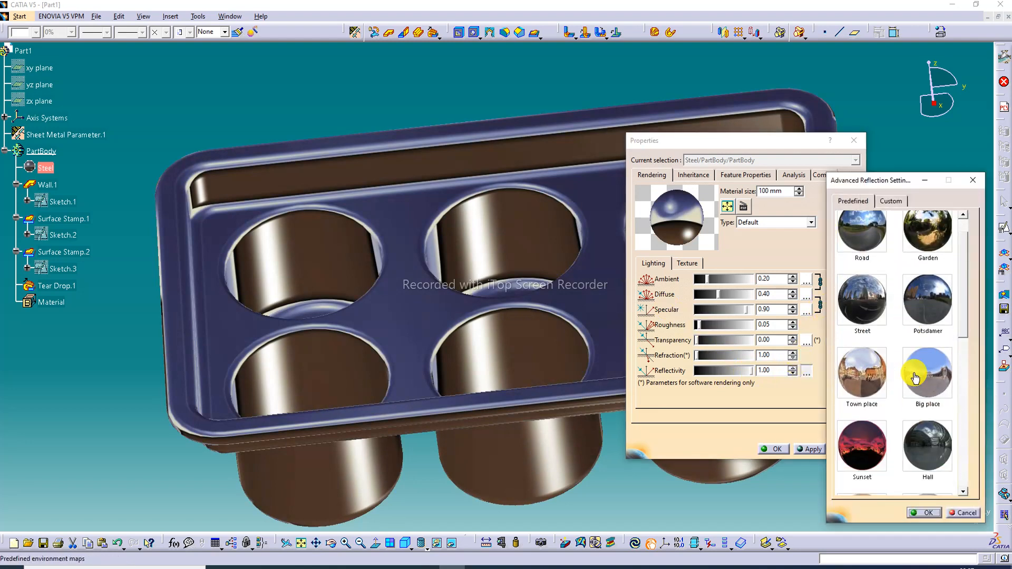
click(924, 441)
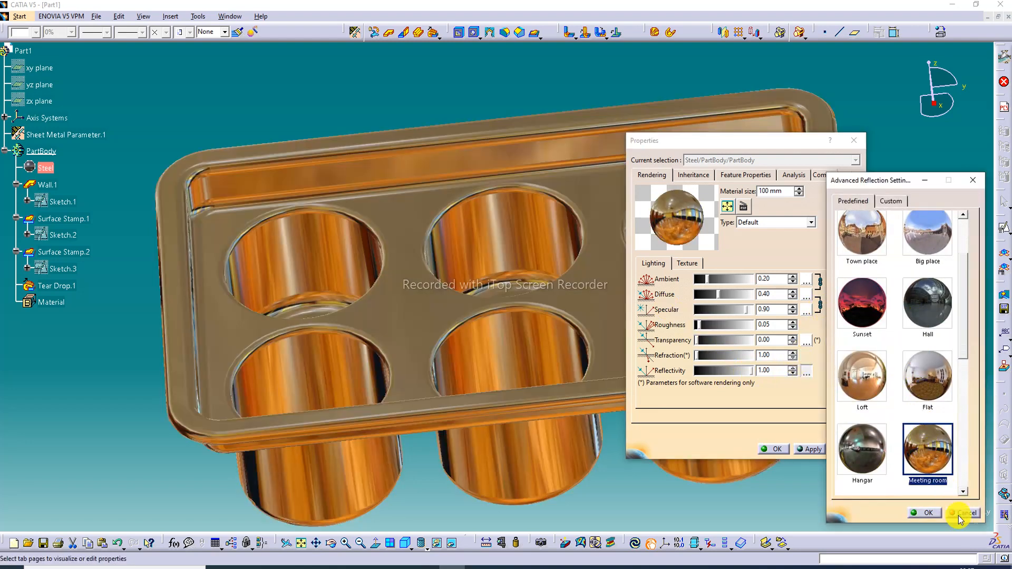
click(933, 513)
click(780, 449)
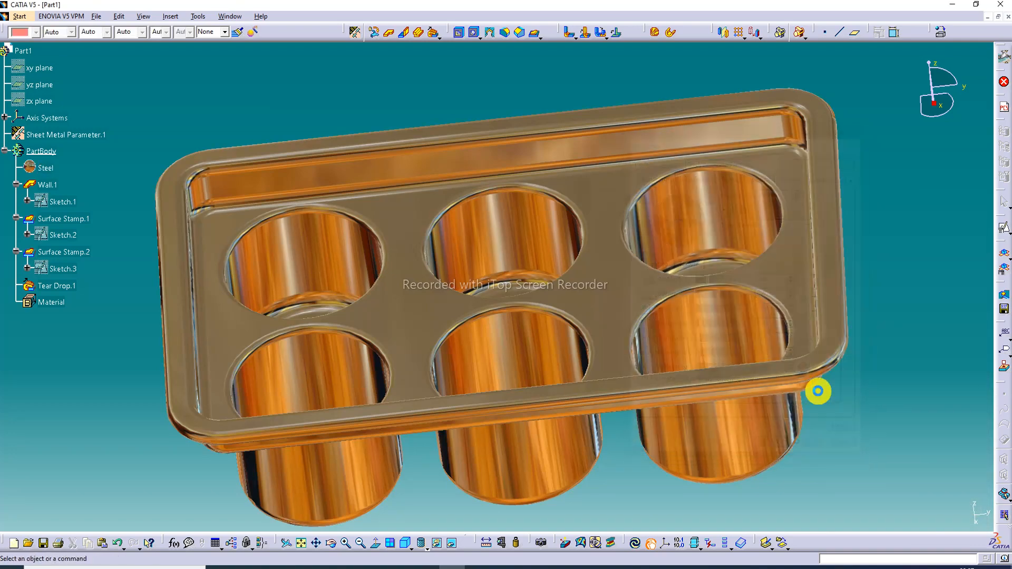
Examine the finished baking tray with its reflective steel finish from the underside of the cups and from the open side.
middle_drag(386, 214, 385, 186)
middle_drag(494, 266, 467, 6)
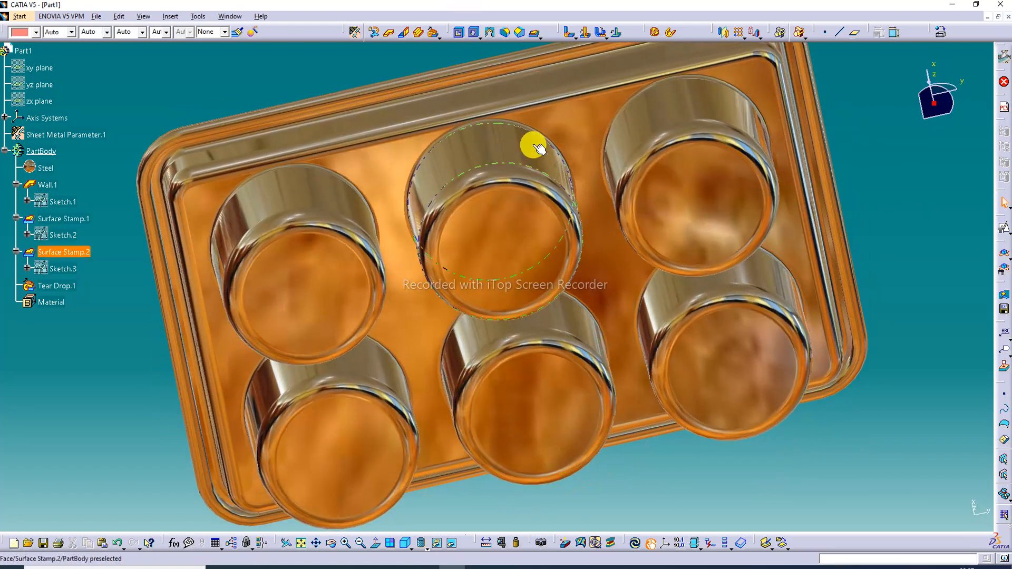
middle_drag(533, 144, 448, 162)
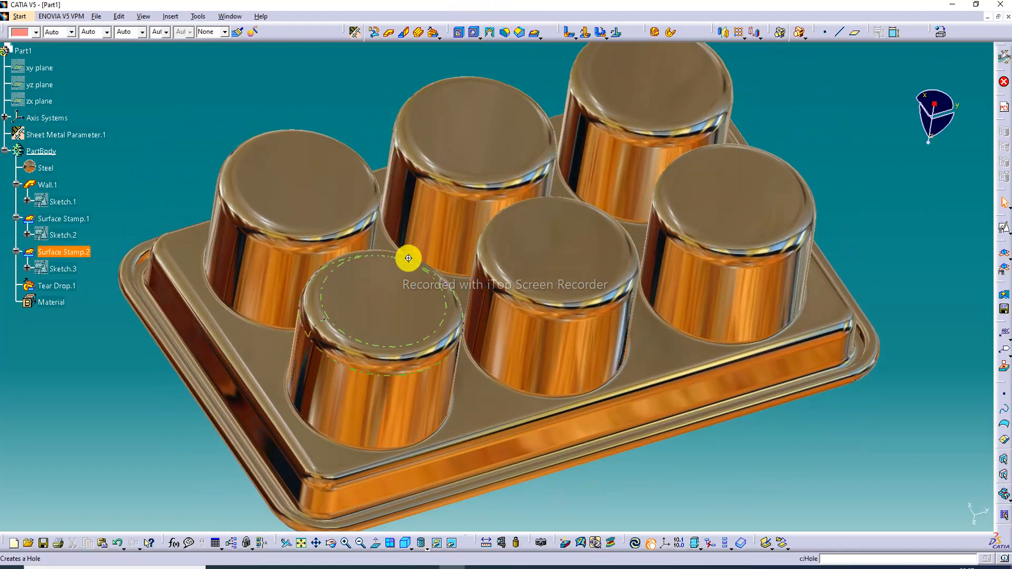
middle_drag(406, 262, 355, 140)
middle_drag(537, 206, 511, 9)
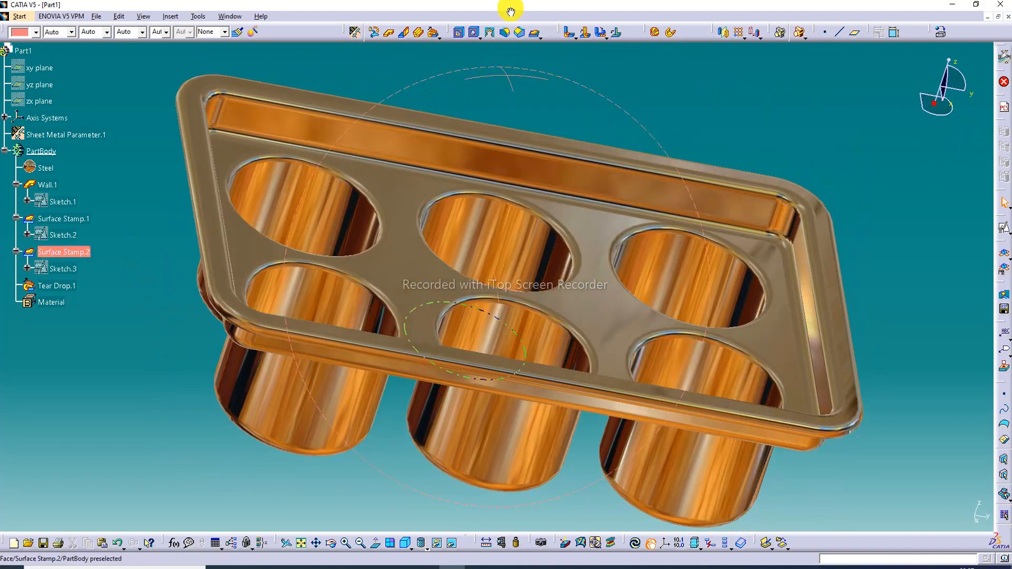
middle_drag(584, 214, 573, 200)
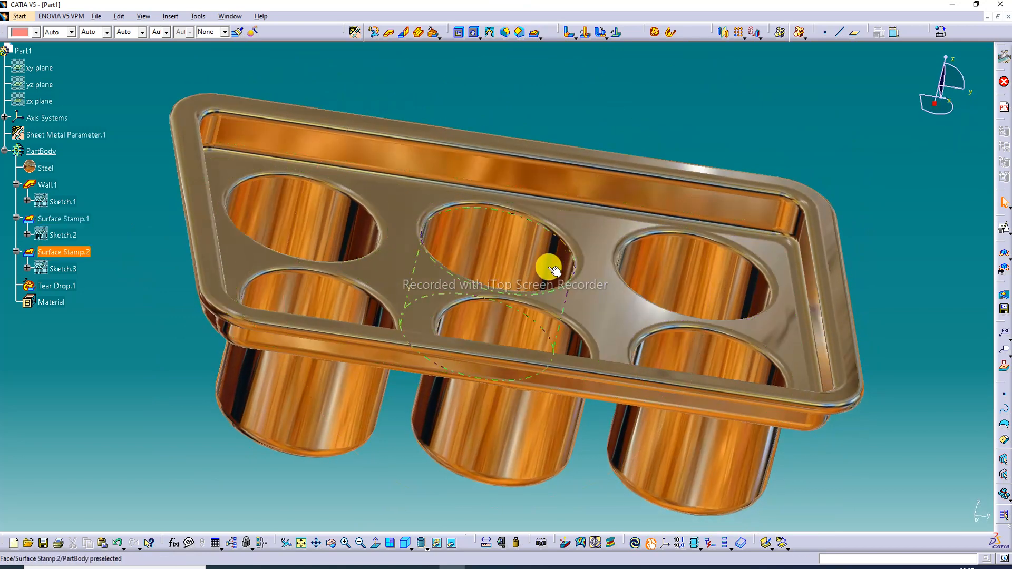
middle_drag(549, 265, 547, 259)
middle_drag(607, 324, 649, 304)
middle_drag(519, 318, 526, 352)
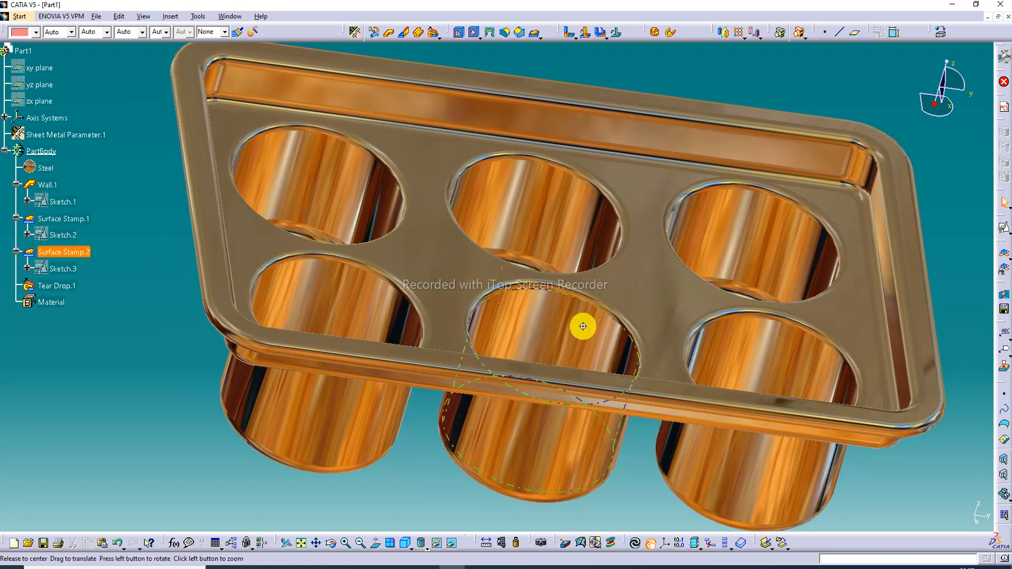
middle_drag(582, 326, 584, 353)
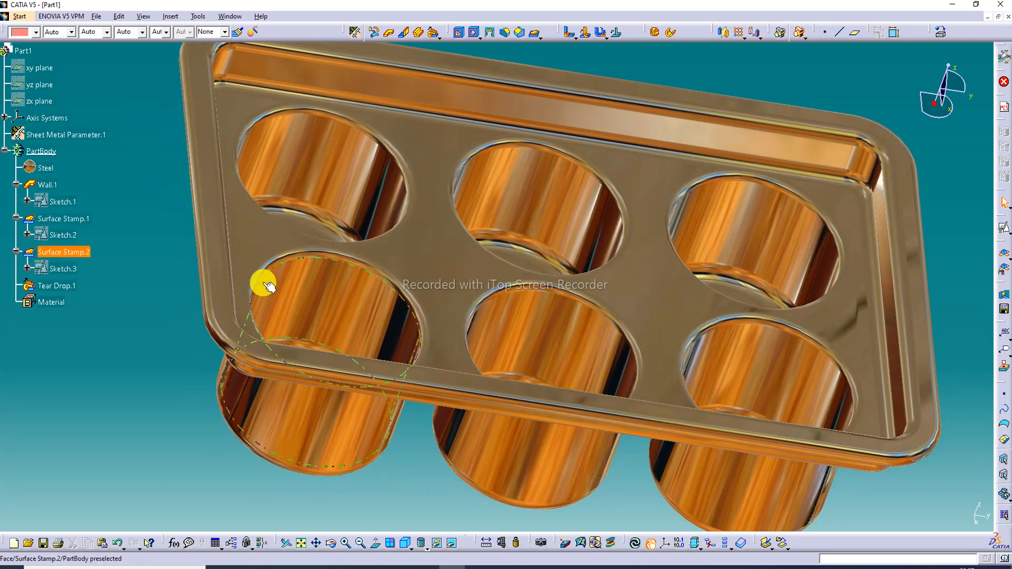
middle_drag(264, 289, 263, 312)
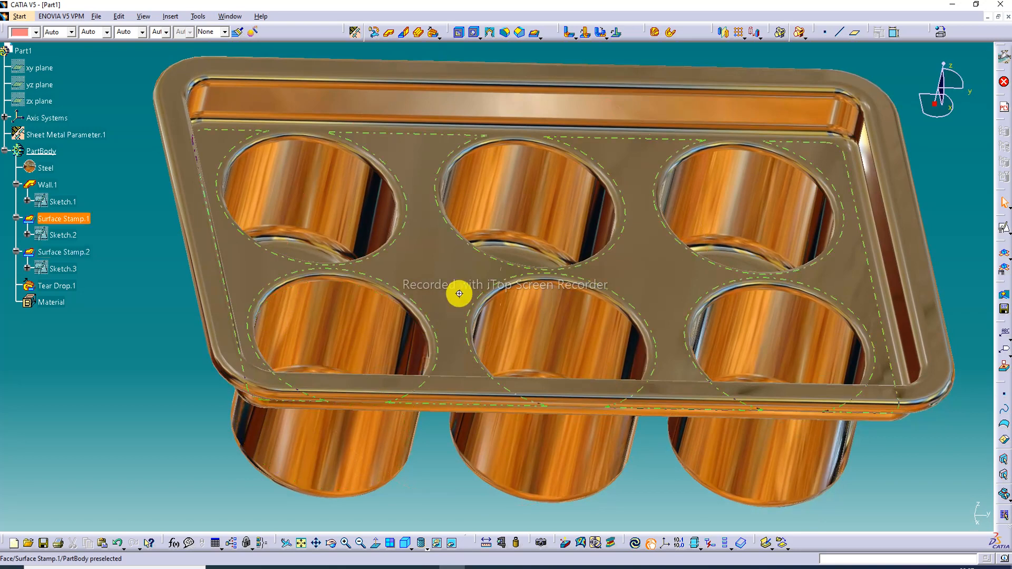
middle_drag(457, 290, 457, 303)
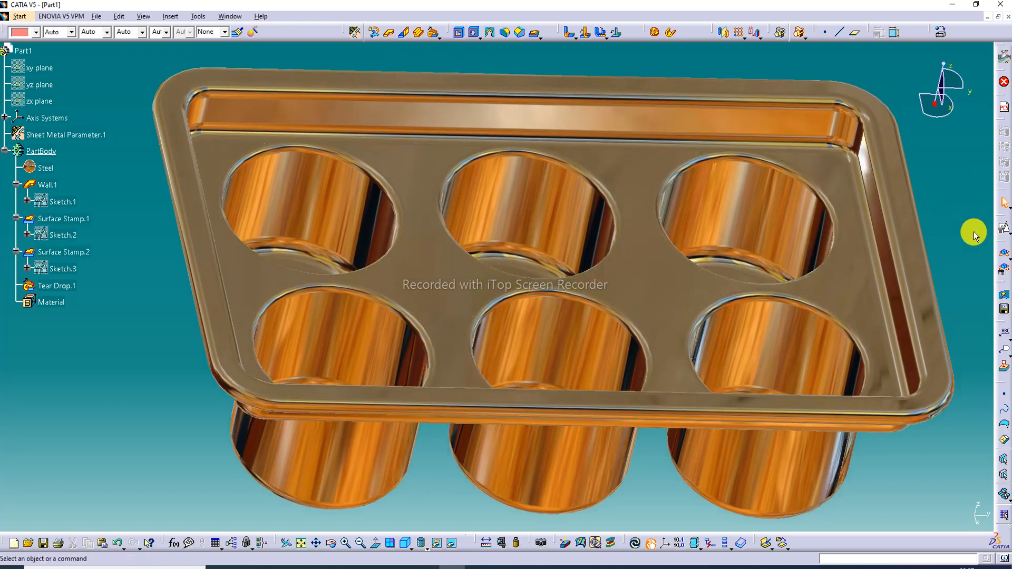